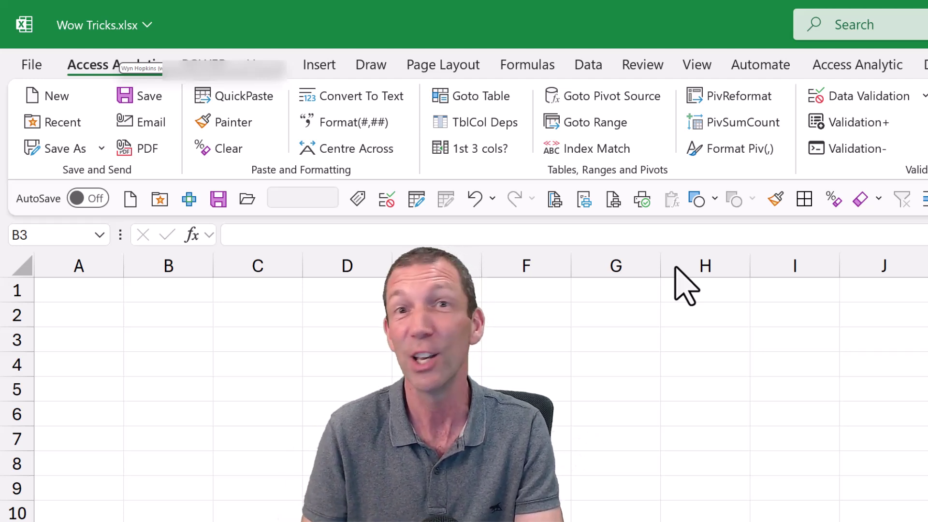
Step: Enter =AnyImage("tree") in B3 so a small Christmas tree picture shows in the cell
left_click(138, 336)
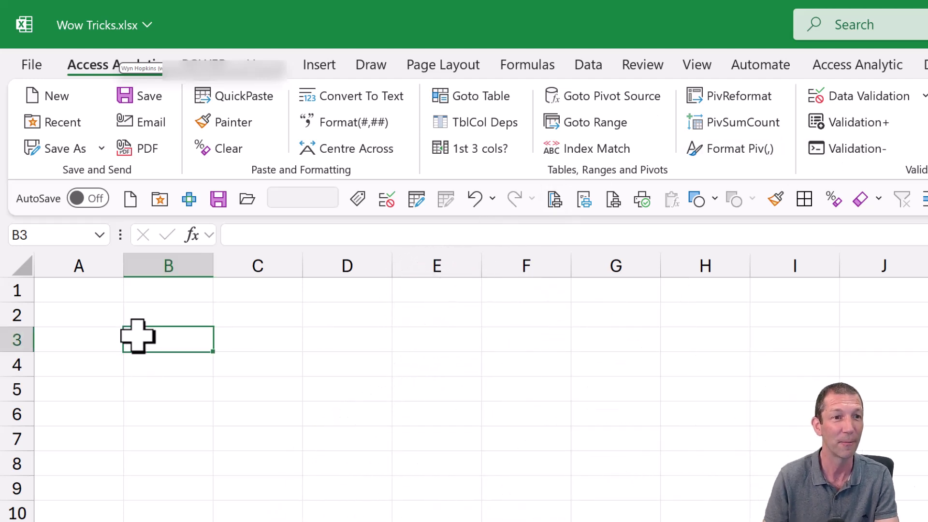
left_click(306, 228)
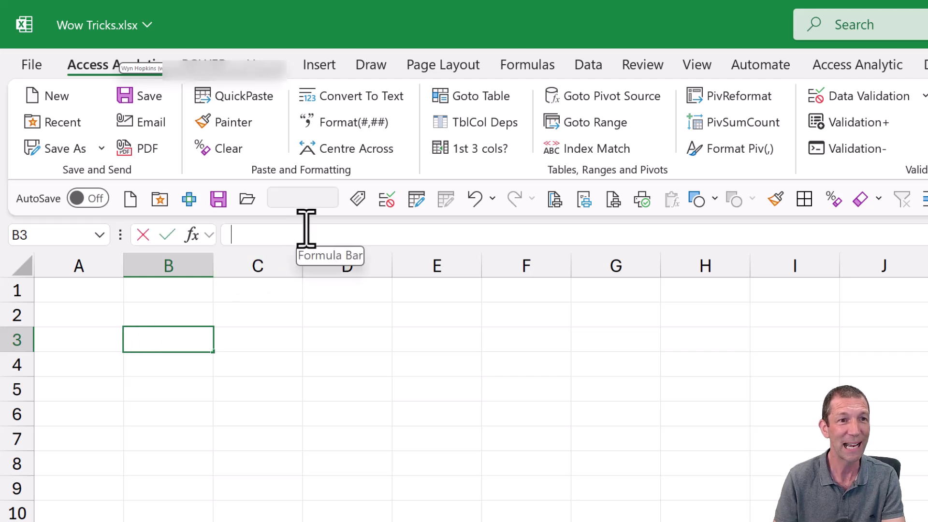
type("=a")
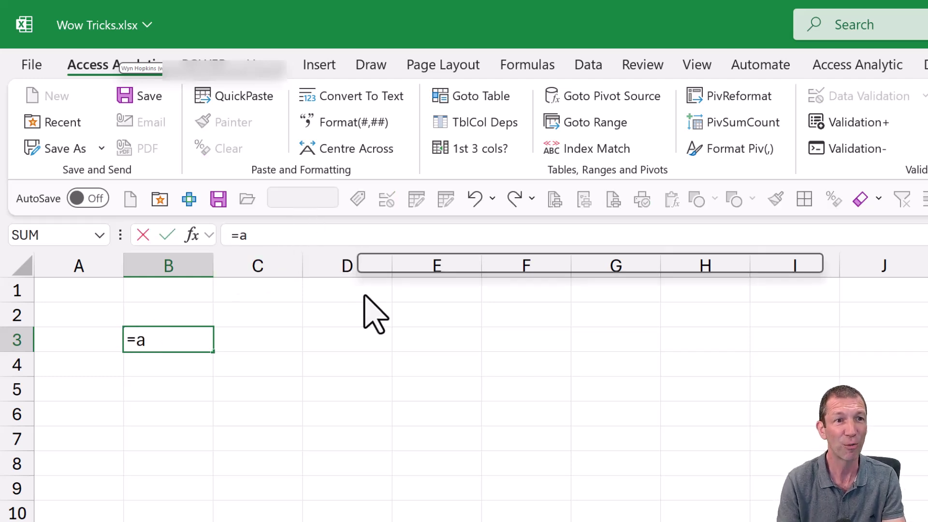
type("ny")
key("Tab")
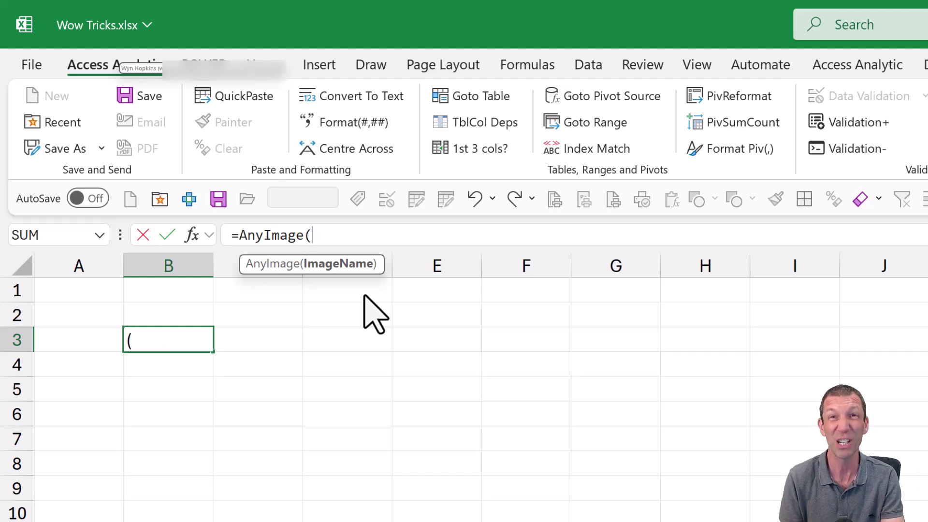
type("\"")
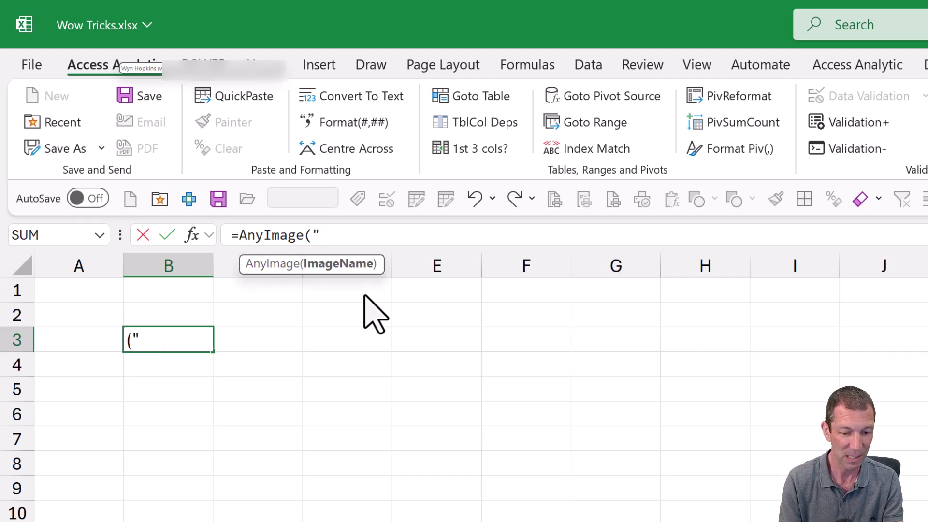
type("tree\"")
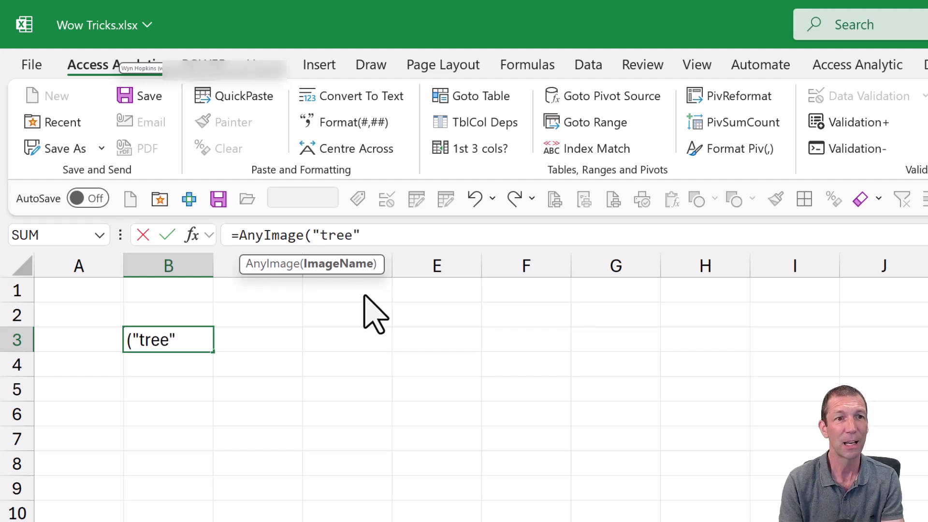
type(")")
key("Return")
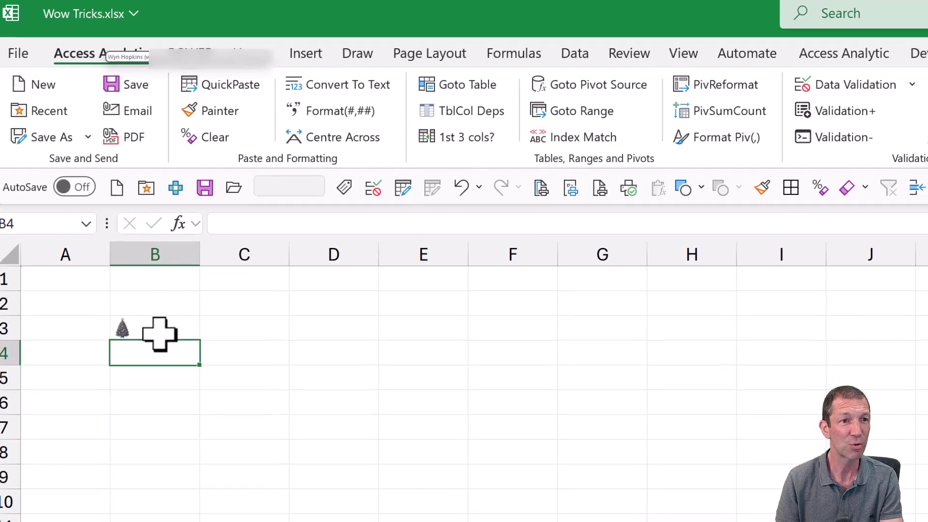
Step: Create a linked picture referencing B3 via Picture in Cell > Create Reference, and place it beside the cell
right_click(160, 332)
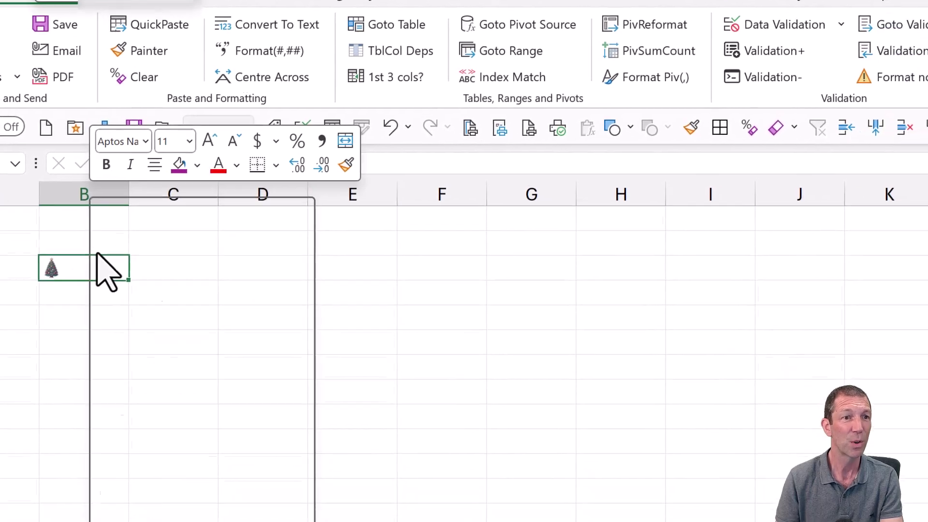
mouse_move(266, 429)
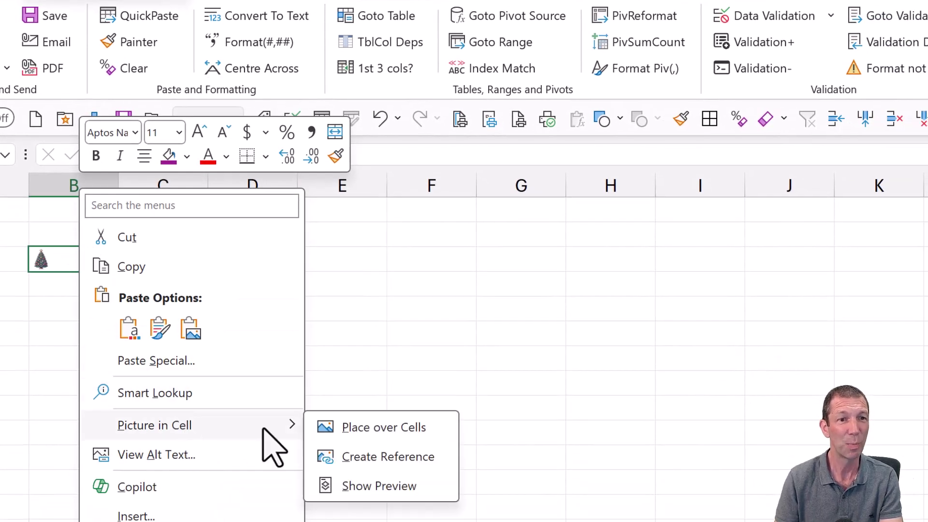
left_click(356, 458)
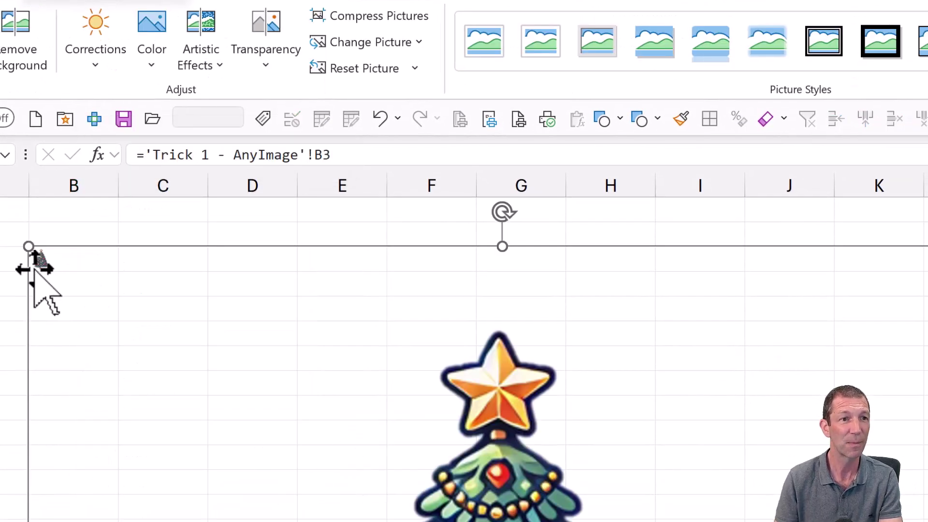
left_click_drag(29, 247, 214, 430)
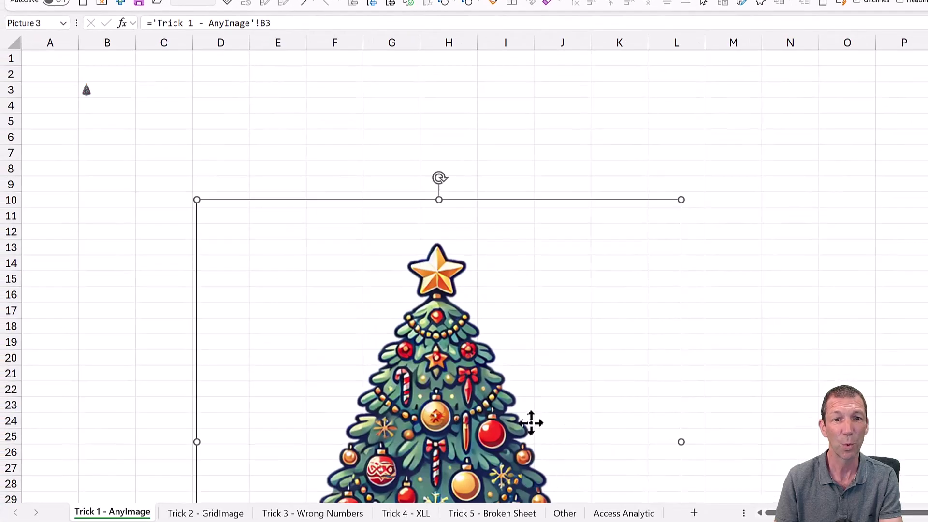
left_click_drag(532, 421, 551, 269)
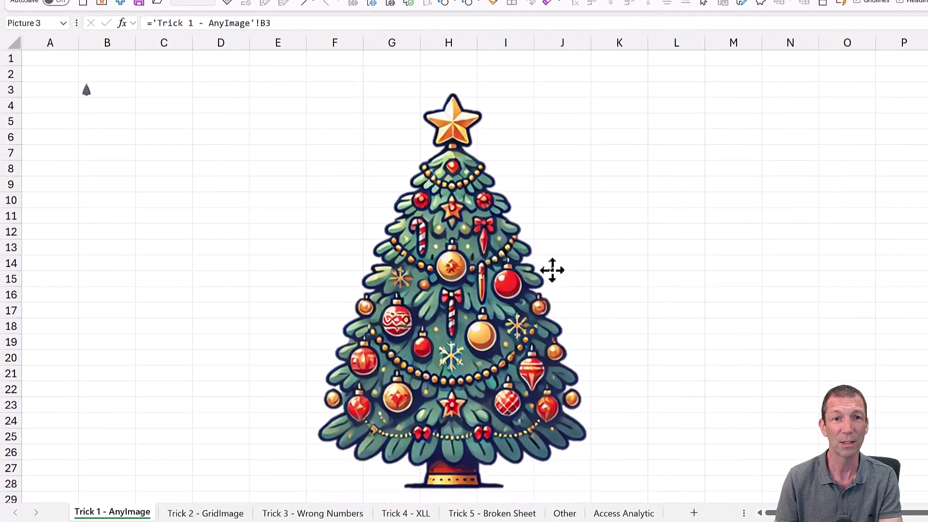
Step: Change B3's formula argument from "tree" to "santa"
left_click(97, 86)
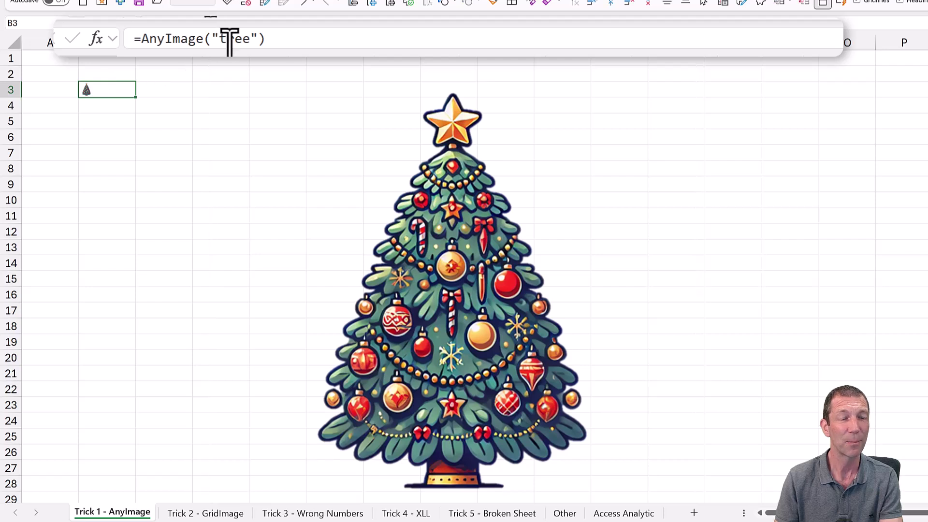
left_click_drag(212, 39, 259, 41)
type("\"santa:\"")
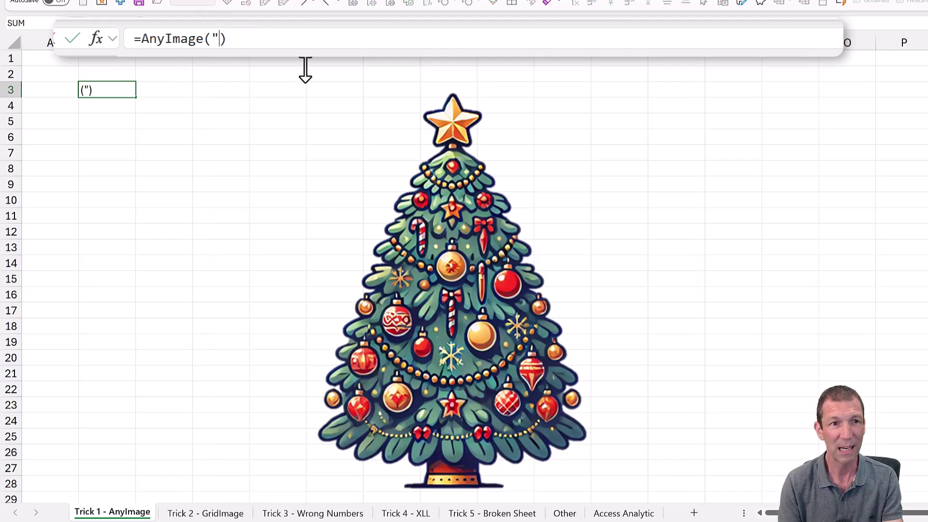
key("BackSpace")
key("BackSpace")
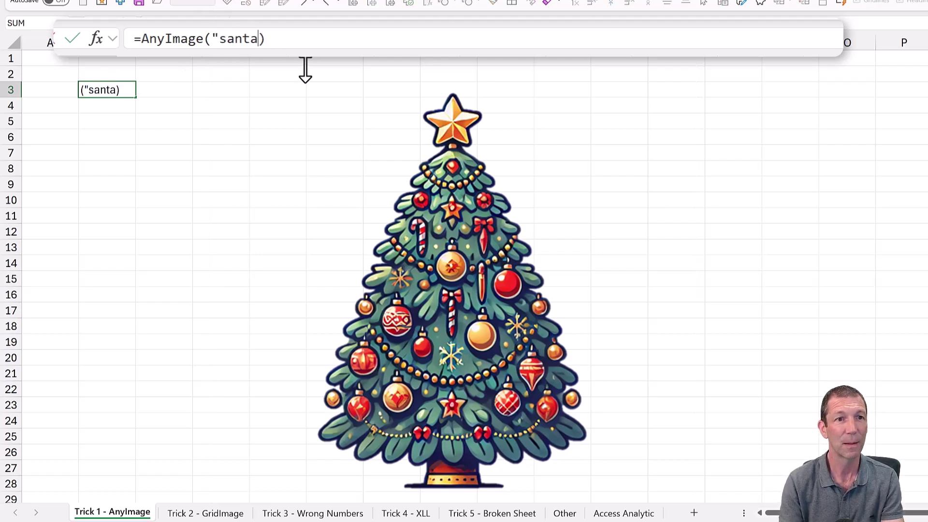
type("\"")
key("Return")
key("Up")
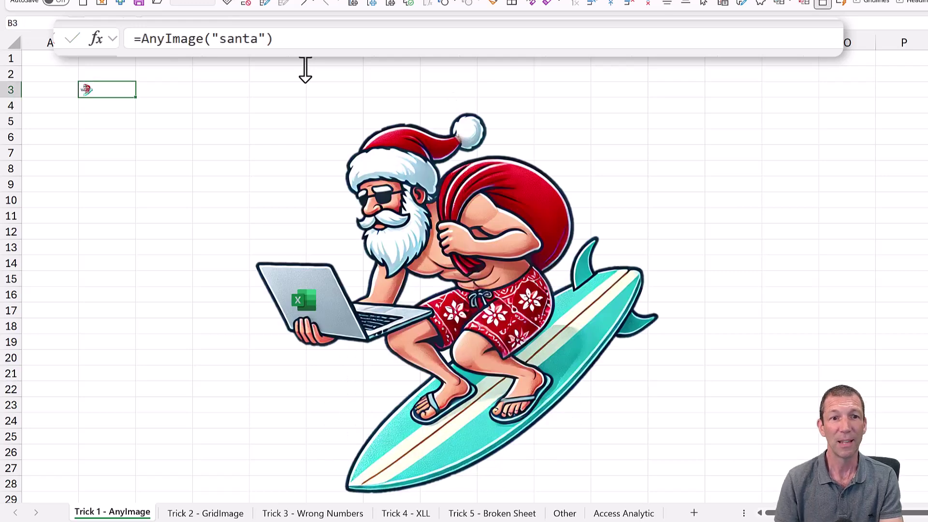
Step: Change B3's argument to "reindeer" so the cell and linked picture show the reindeer
left_click(232, 40)
double_click(237, 39)
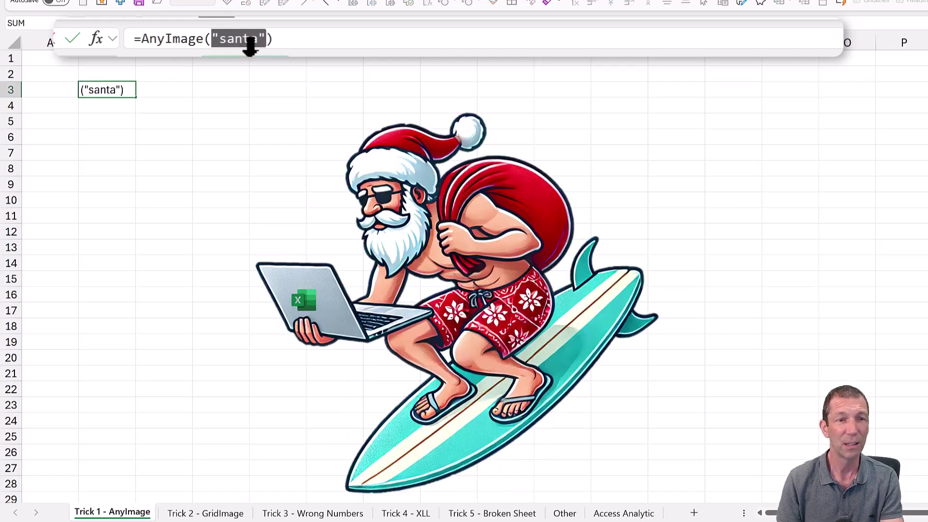
type("\"reindeer\"")
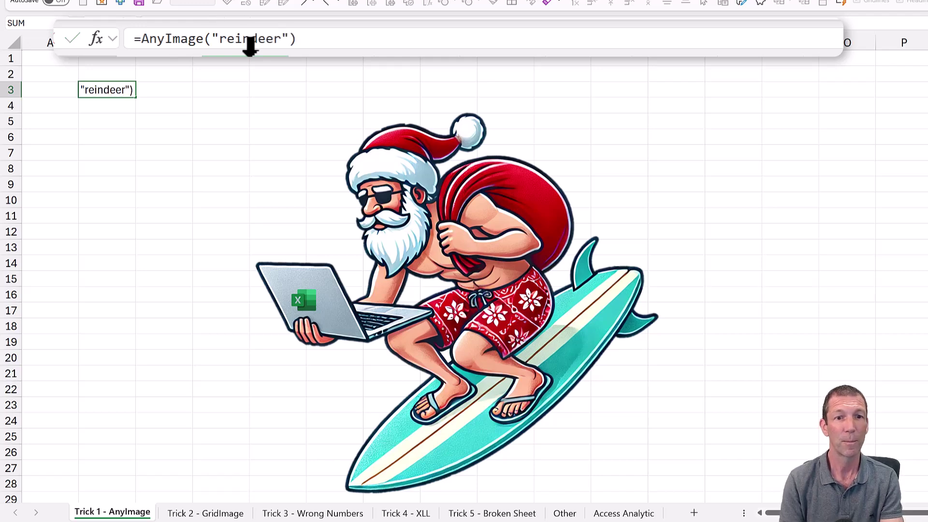
key("Return")
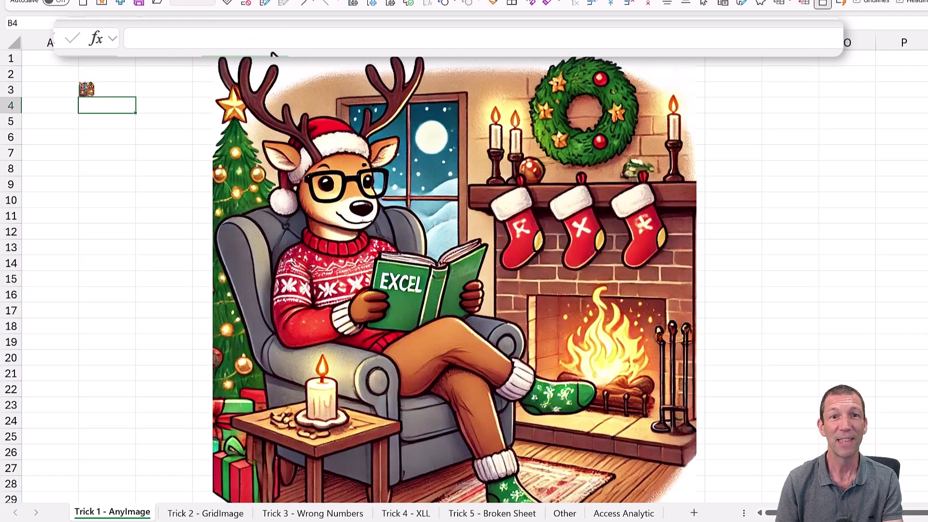
left_click(112, 88)
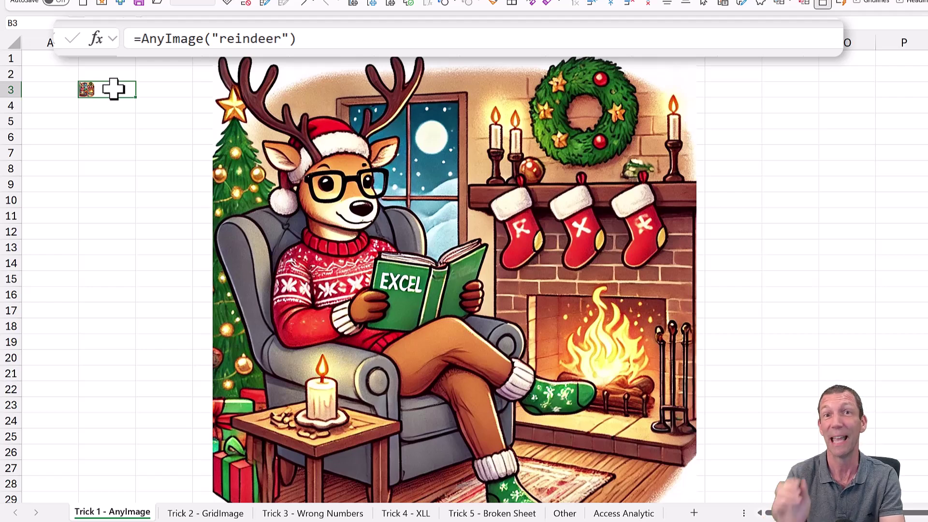
Step: On the Trick 2 - GridImage sheet, enter =GridImage("tree") in C2 and inspect the pixel tree's cells
left_click(207, 515)
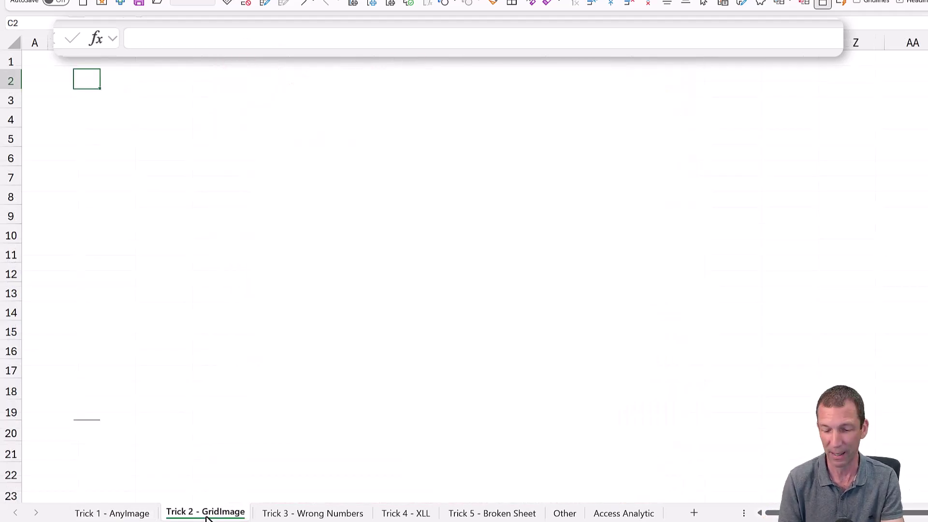
type("=grid")
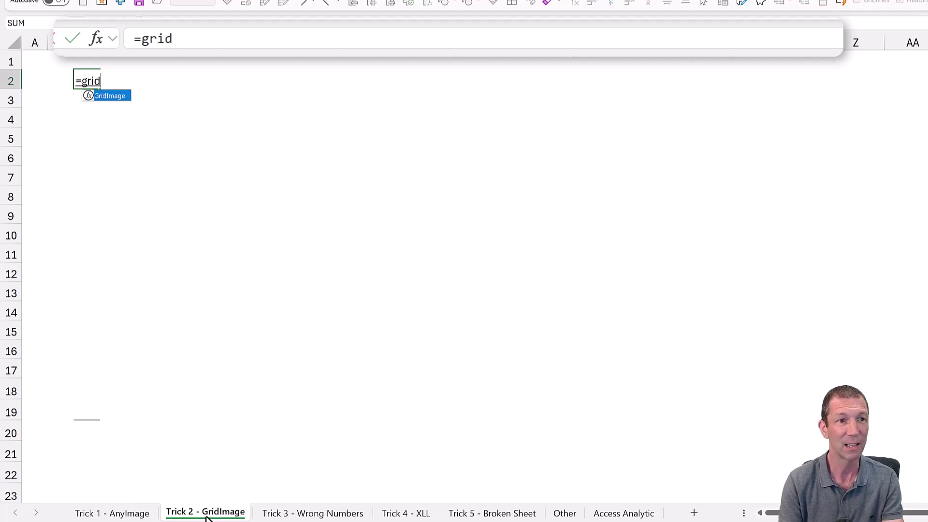
key("Tab")
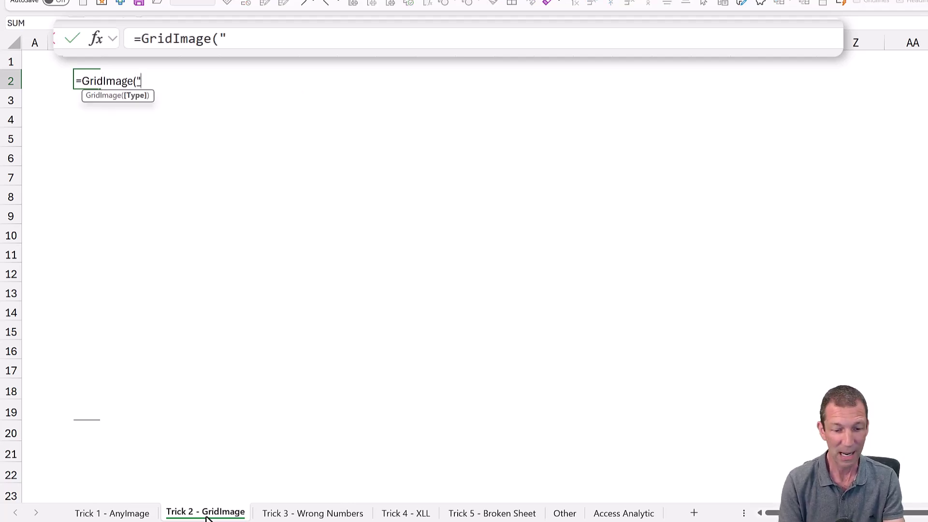
type("\"tree\"")
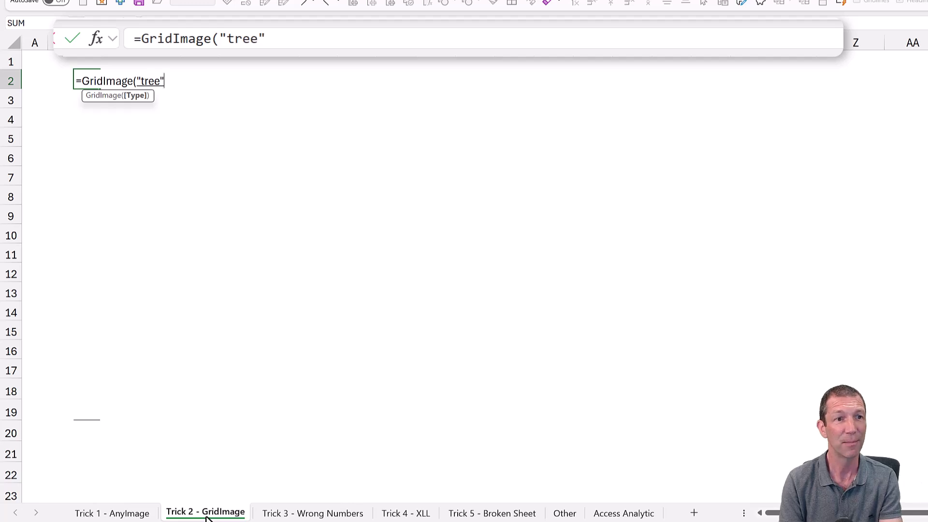
type(")")
key("Return")
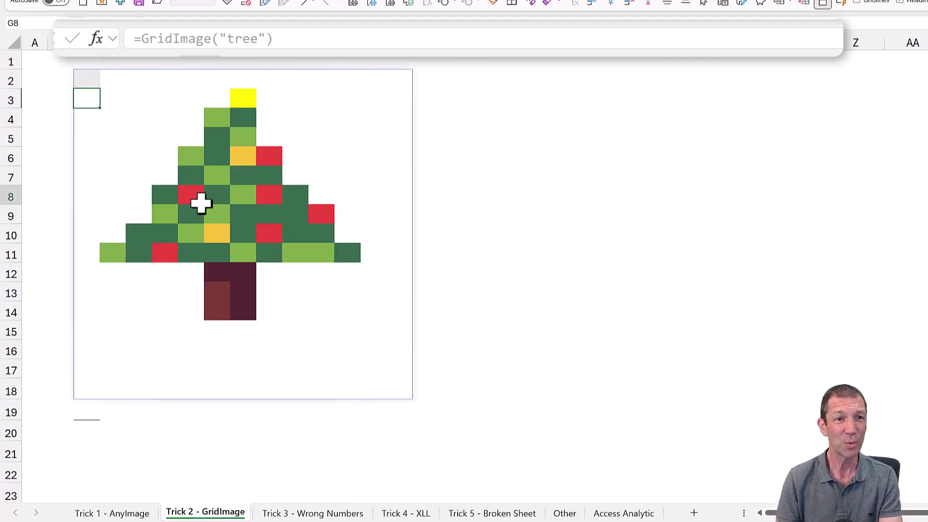
left_click(232, 309)
left_click(217, 232)
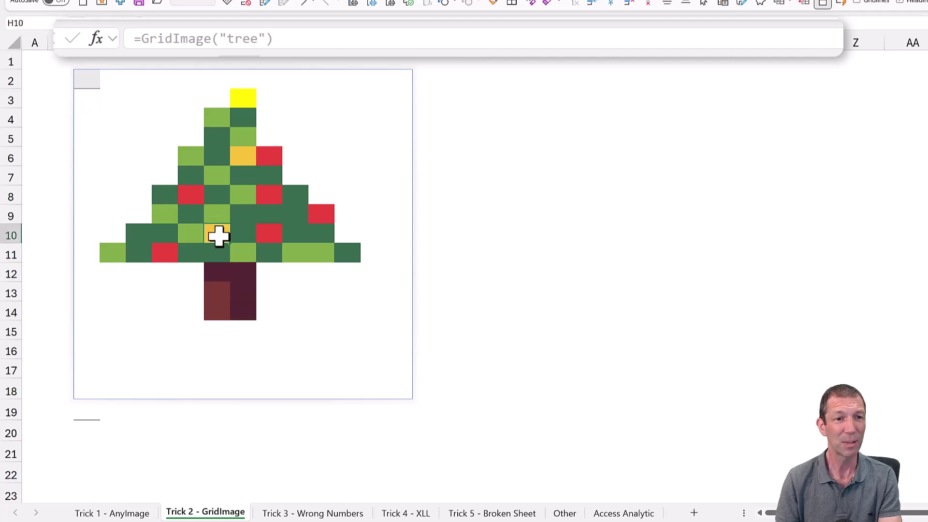
Step: Enter =GridImage("reindeer") in C19 and scroll down to view the pixel reindeer
left_click(88, 407)
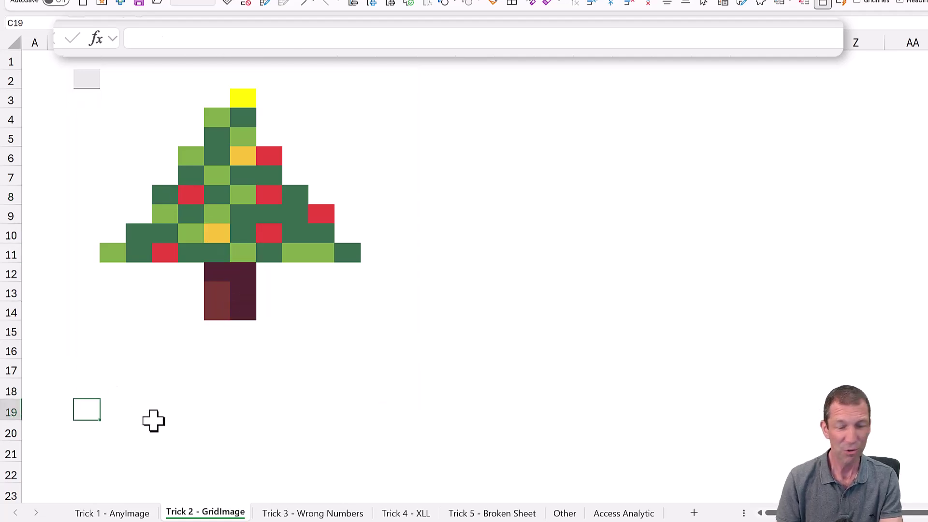
type("=grid")
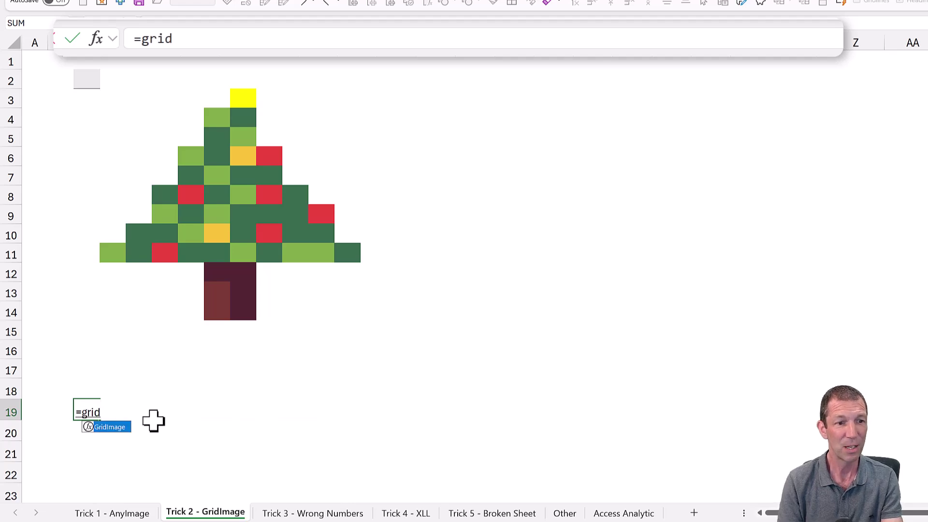
key("Tab")
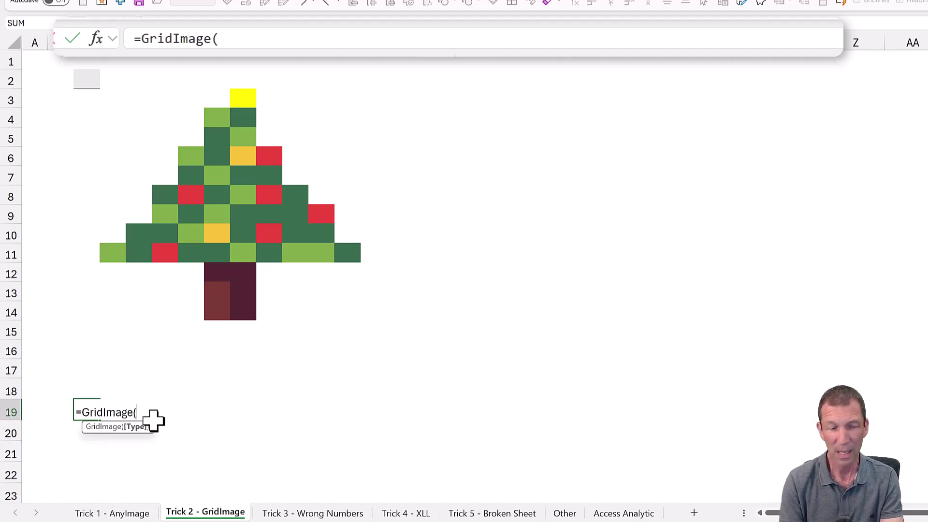
type("\"re")
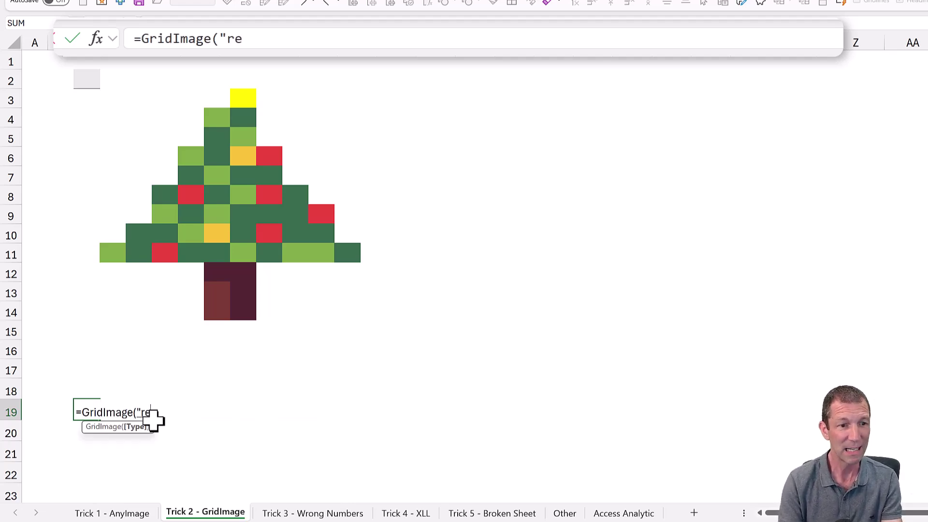
type("indeer\"")
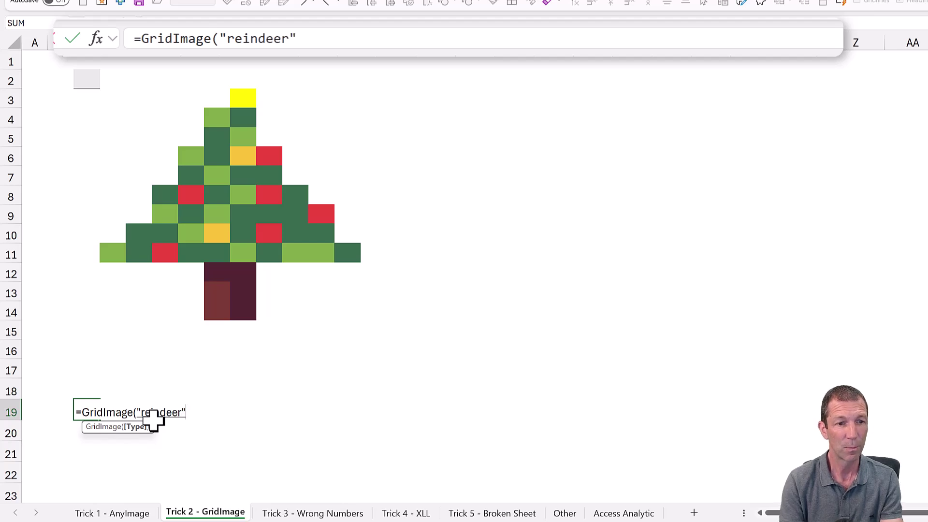
type(")")
key("Return")
scroll(145, 377, "down", 4)
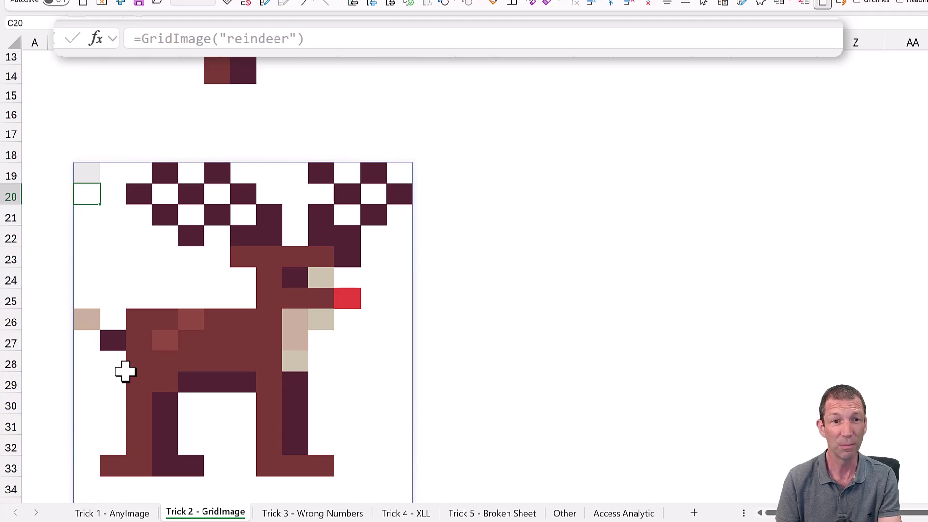
Step: On the Trick 3 - Wrong Numbers sheet, enter 1 in A2 and 1 in B2
left_click(329, 514)
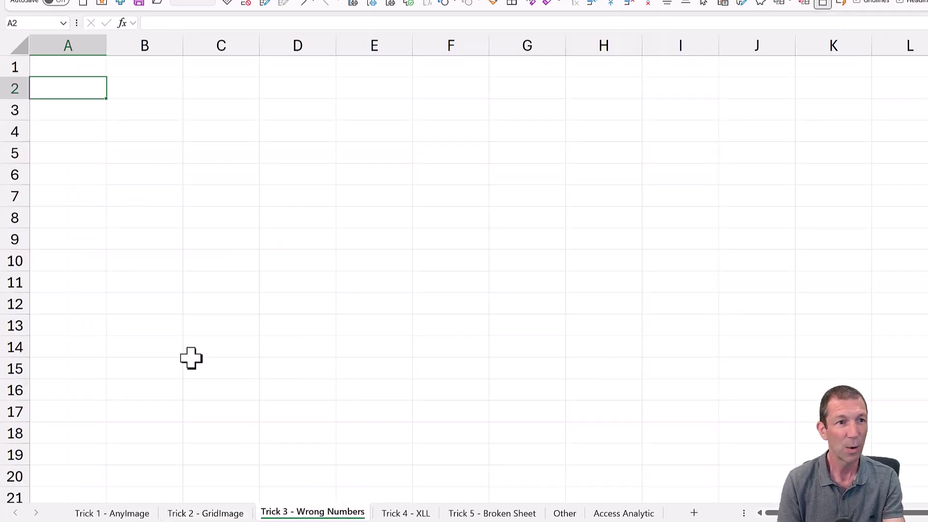
type("1")
key("Tab")
type("1")
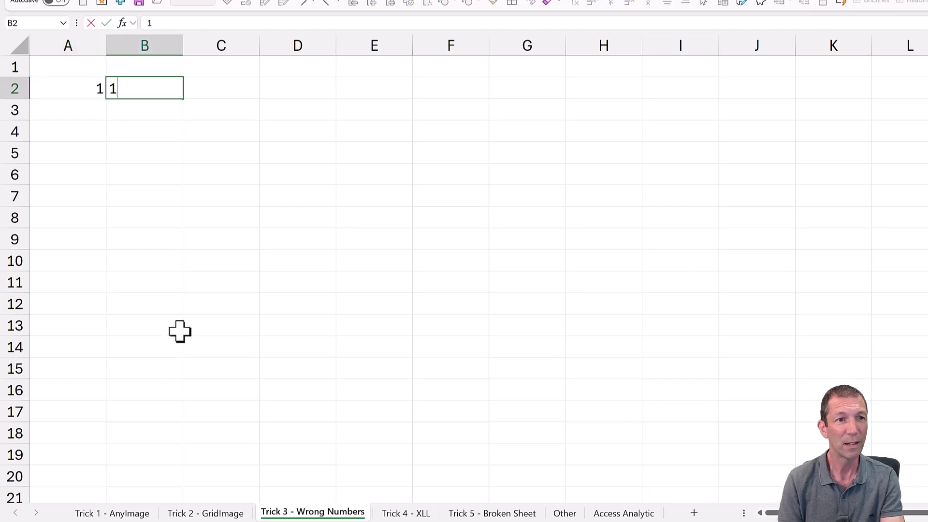
key("Tab")
Step: Enter =A2+B2 in C2 and reopen it with F2 to display the formula
type("=")
key("Left")
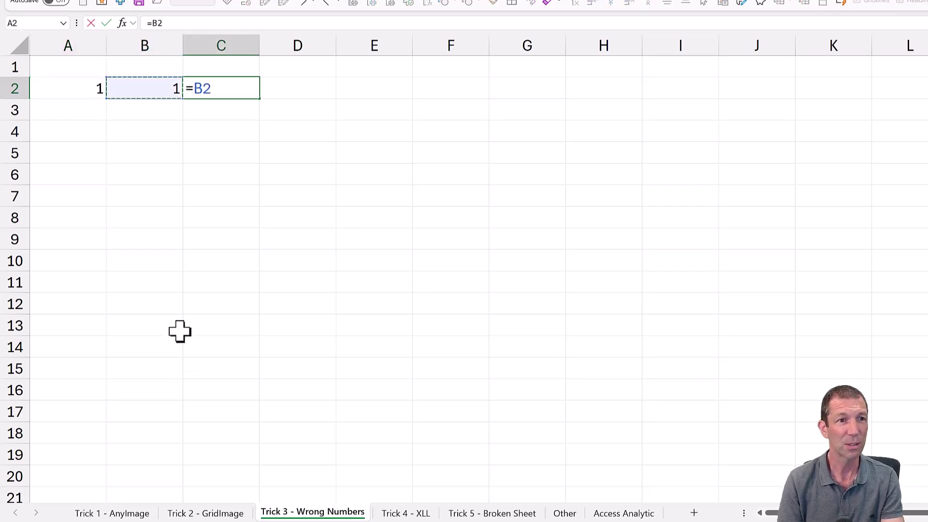
key("Left")
type("+")
key("Left")
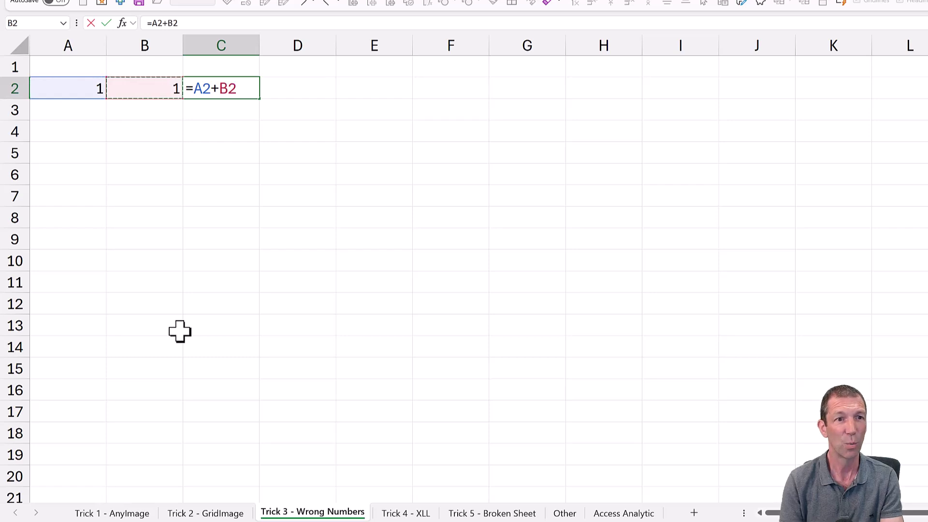
key("ctrl+Return")
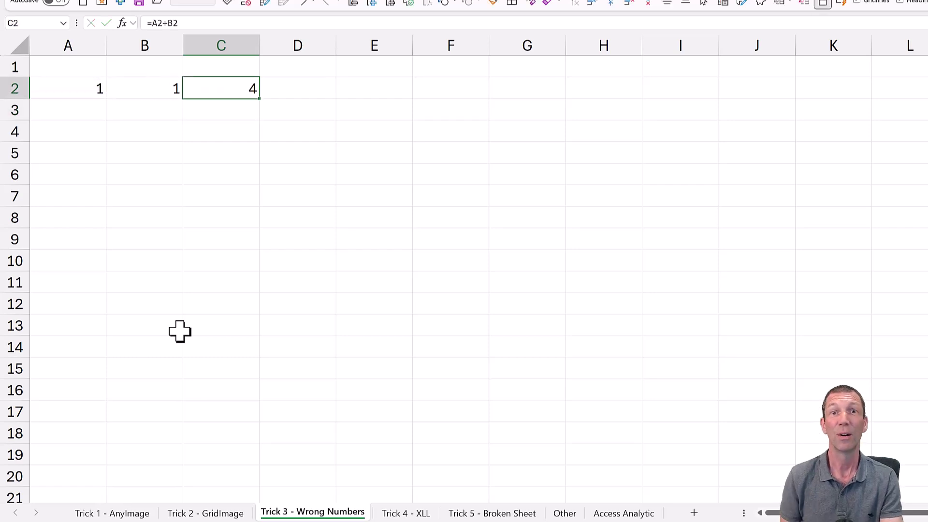
key("F2")
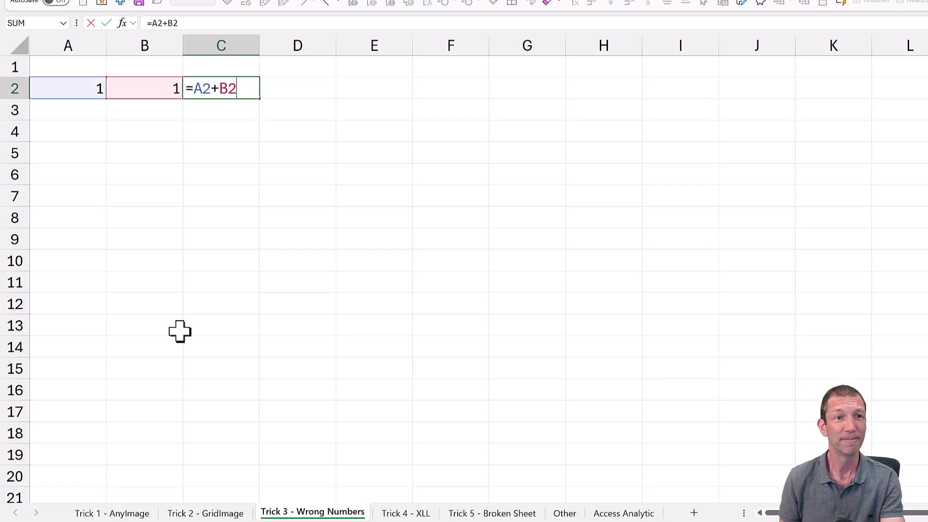
key("ctrl+Return")
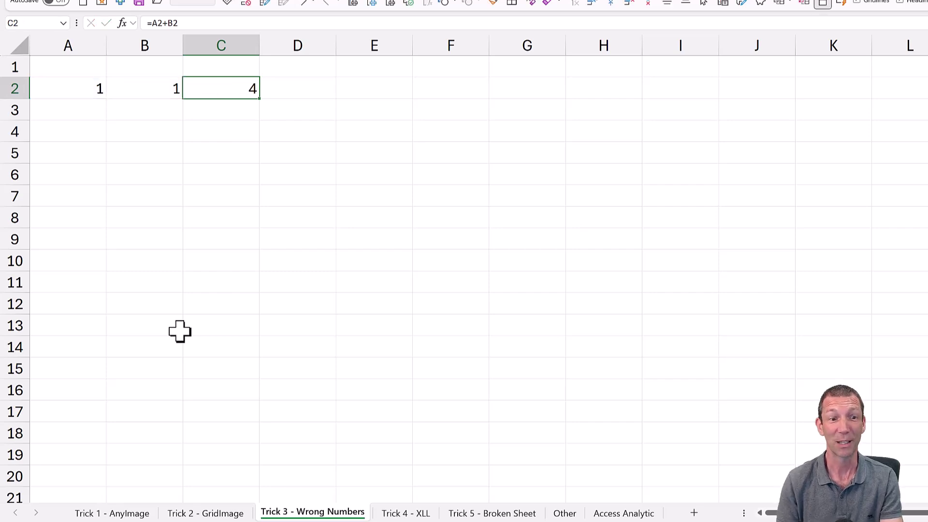
Step: On the Trick 4 - XLL sheet, enter =XLOOKUP(B2,Table1[Item],Table1[Lyric]) in C2
left_click(395, 514)
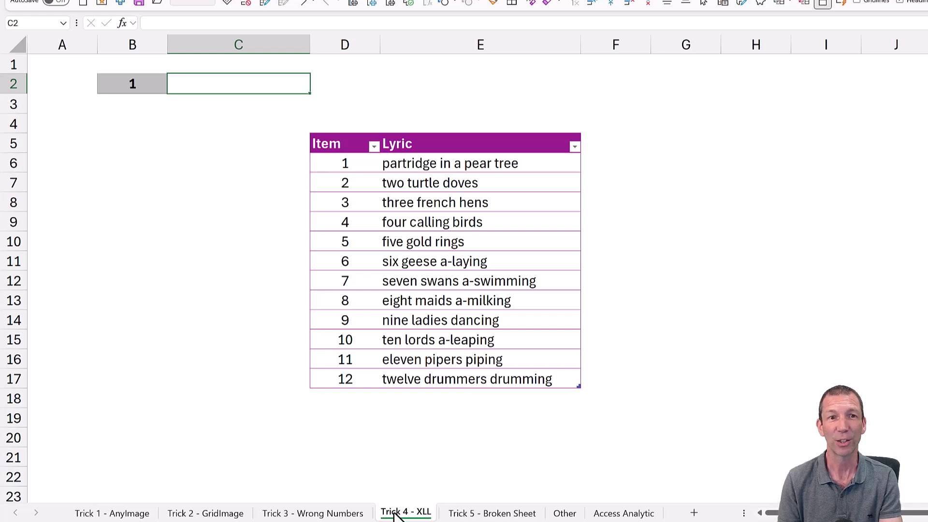
type("=xl")
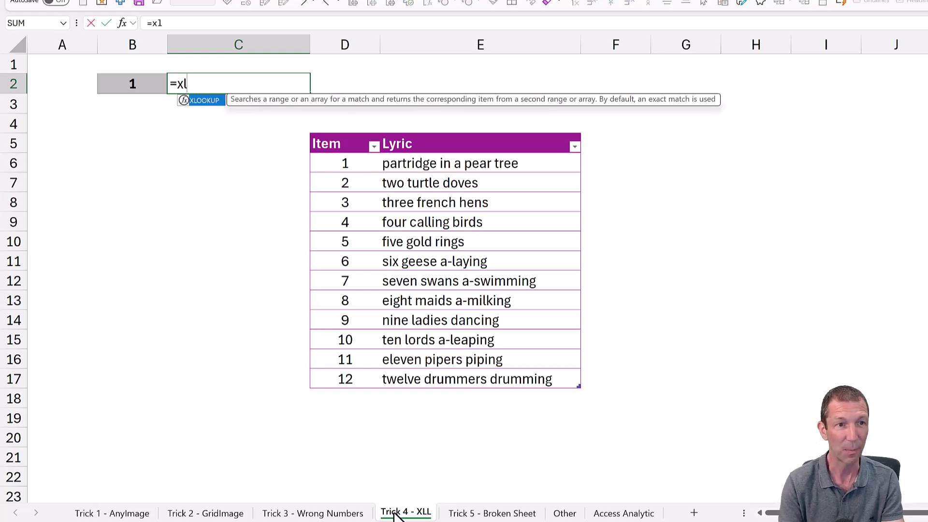
key("Tab")
key("Left")
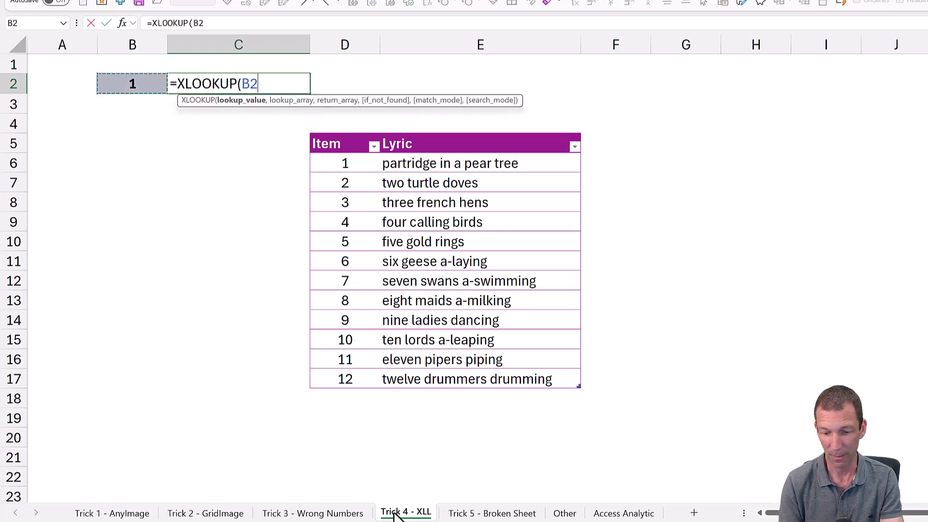
type(",")
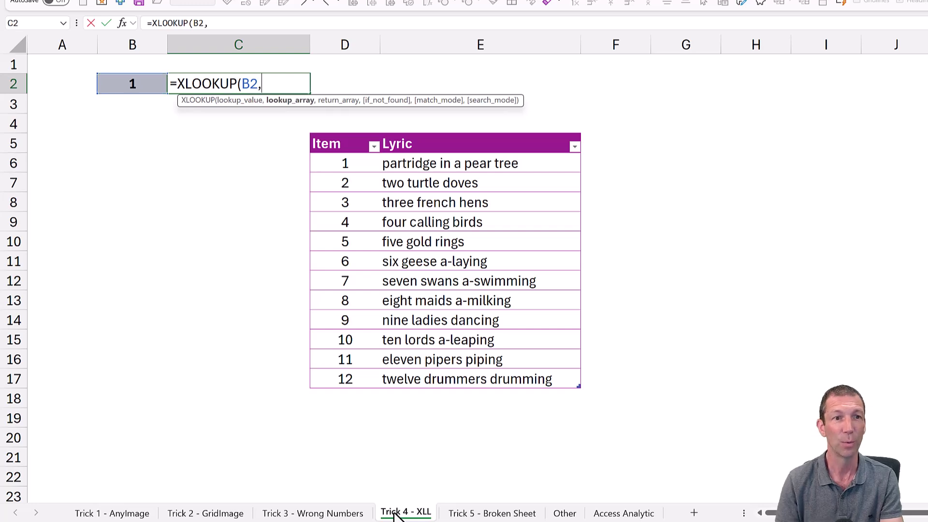
left_click(356, 346)
key("ctrl+space")
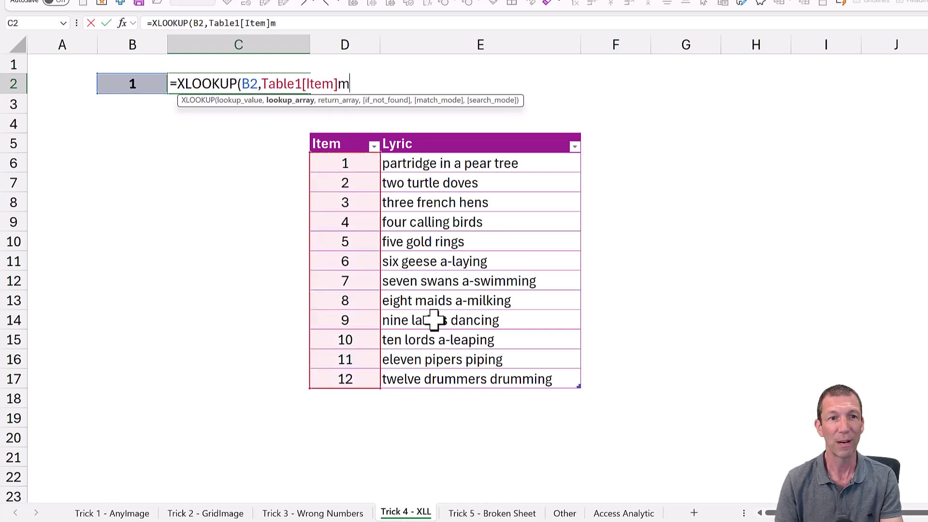
type(",")
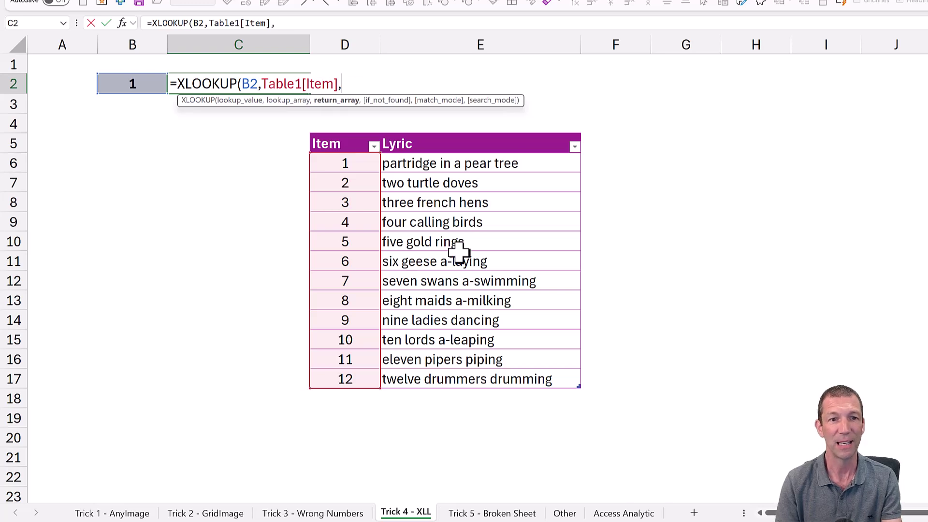
left_click(459, 252)
key("ctrl+space")
key("ctrl+Return")
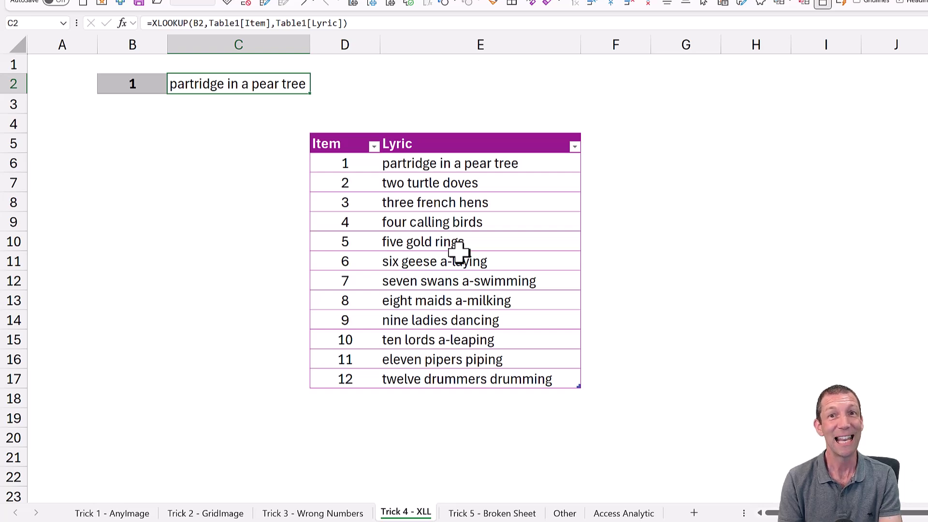
Step: Clear C2 and expand the x shortcut into the full LET lookup formula
key("Delete")
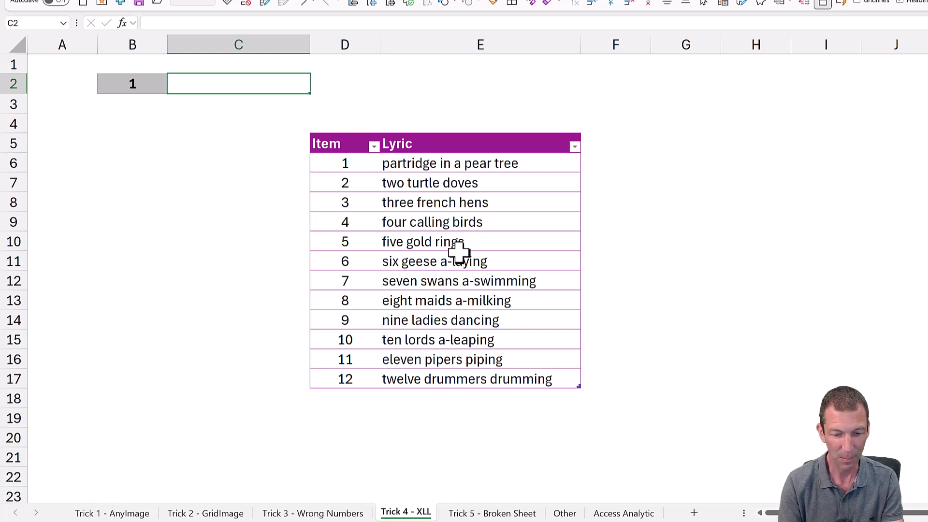
type("x")
key("ctrl+v")
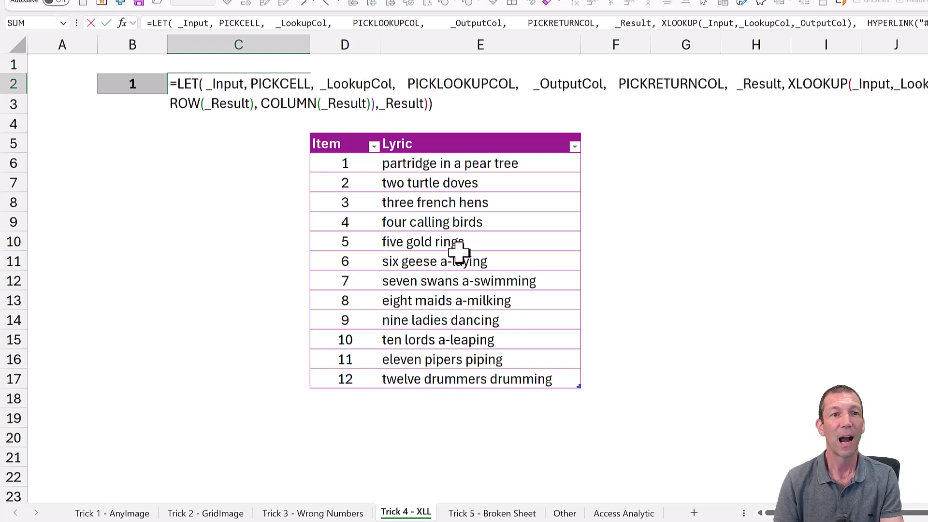
Step: Replace the PICKCELL, PICKLOOKUPCOL and PICKRETURNCOL placeholders with B2, Table1[Item] and Table1[Lyric]
double_click(285, 84)
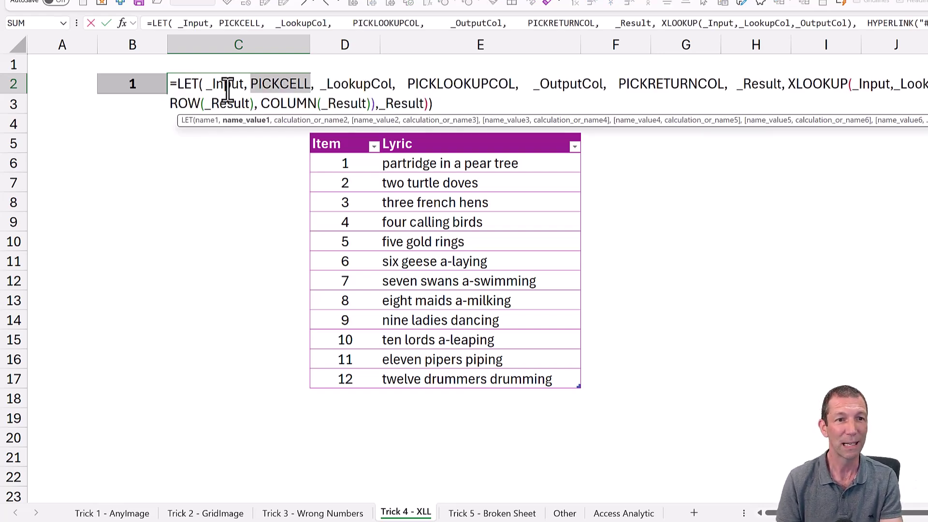
left_click(128, 82)
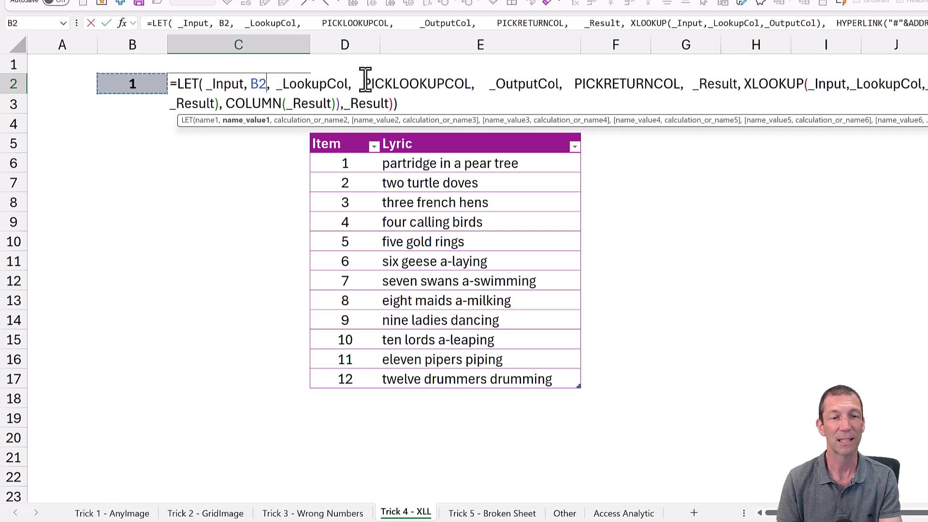
double_click(413, 82)
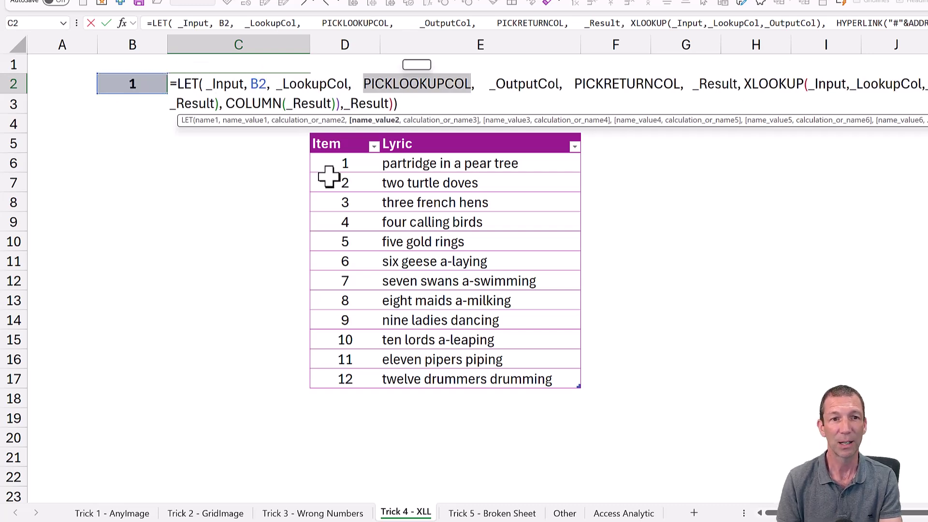
left_click(344, 140)
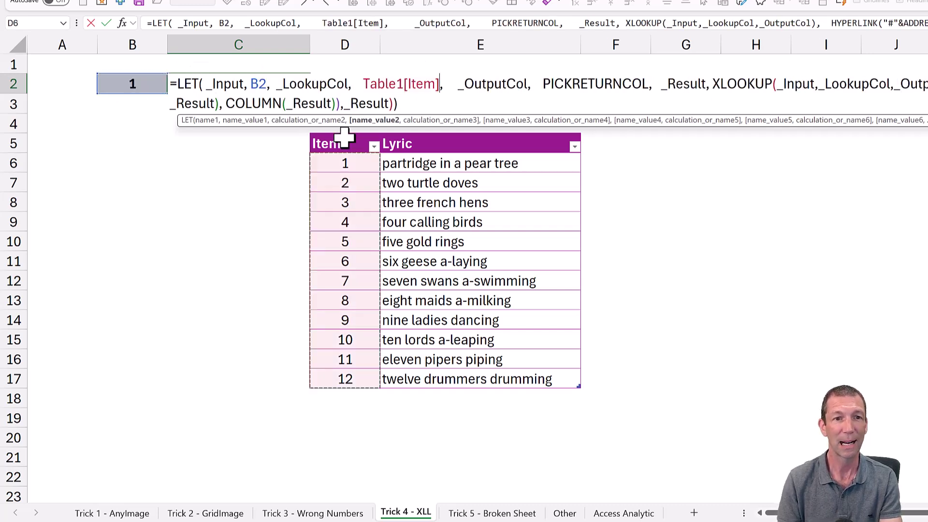
double_click(582, 84)
left_click(487, 139)
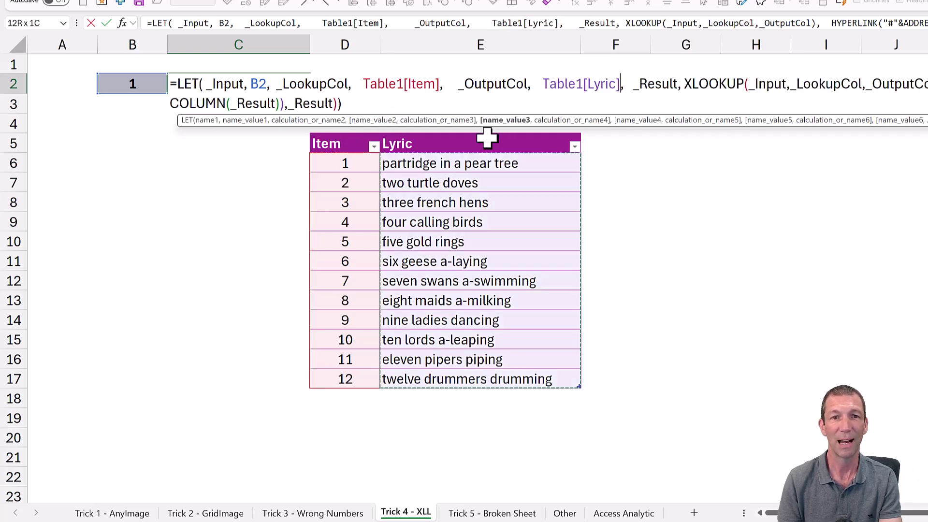
key("ctrl+Return")
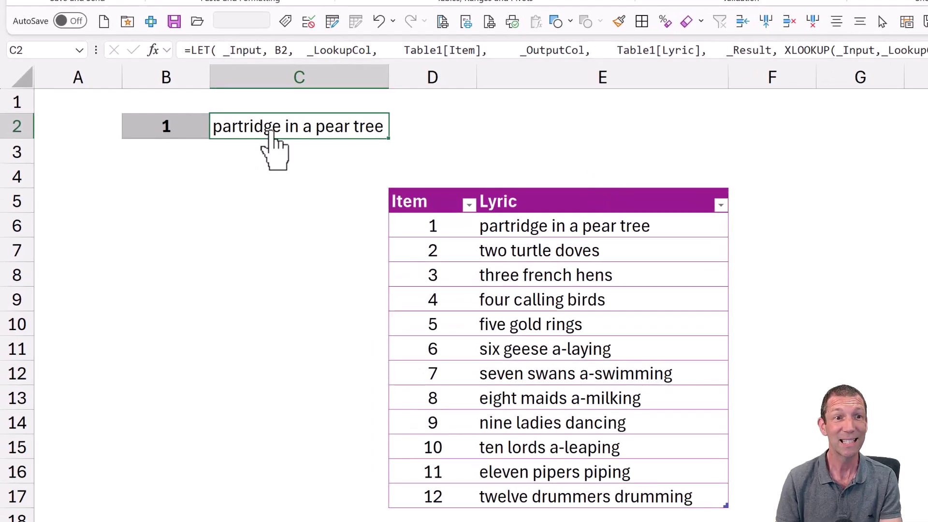
Step: Turn on Focus Cell, set B2 to 10 and follow C2's link to ten lords a-leaping
left_click(151, 21)
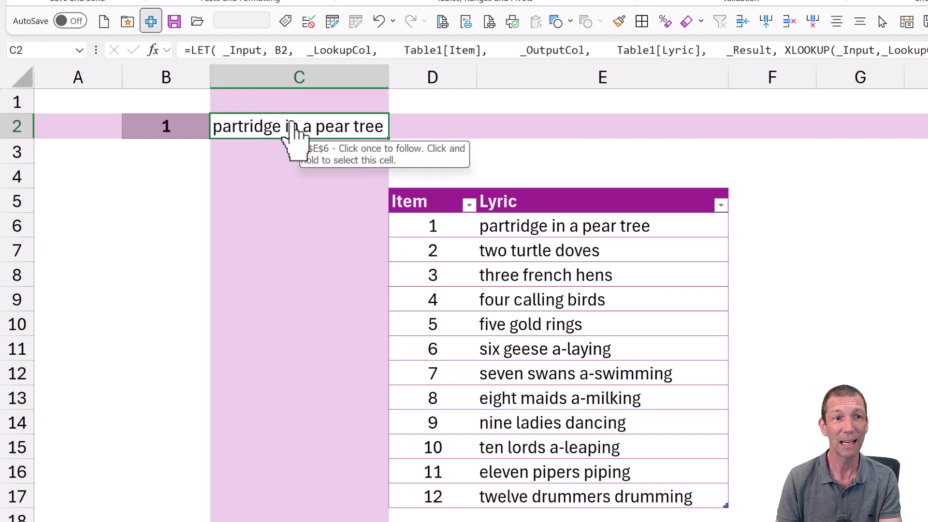
left_click(279, 134)
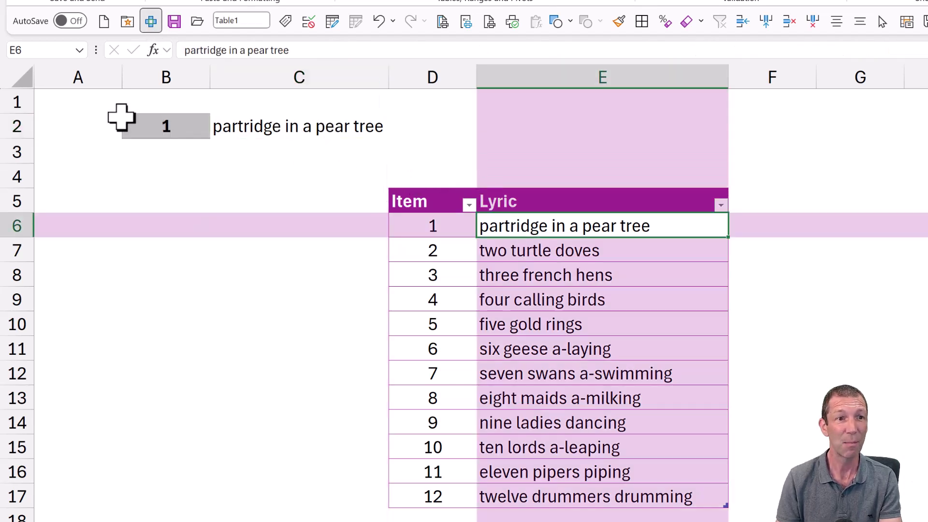
left_click(192, 132)
left_click(216, 131)
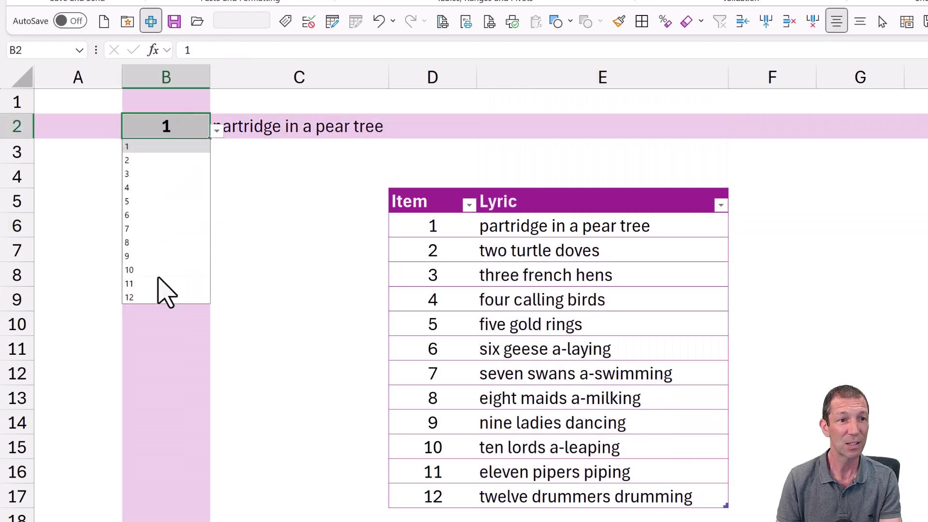
left_click(162, 267)
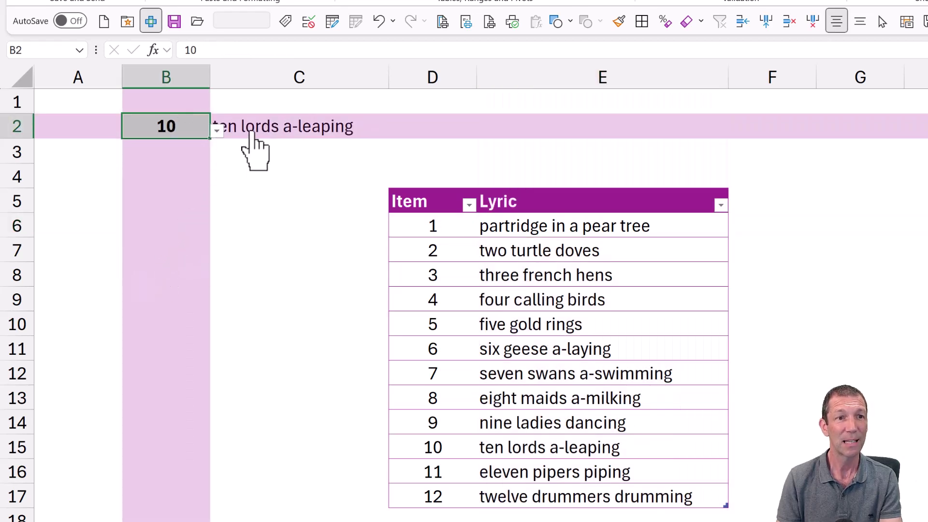
left_click(263, 138)
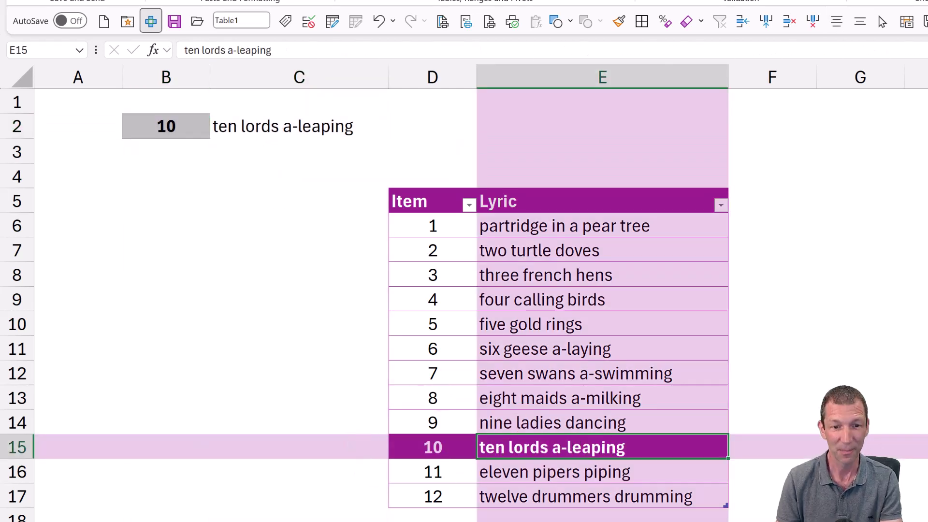
key("ctrl+Page_Down")
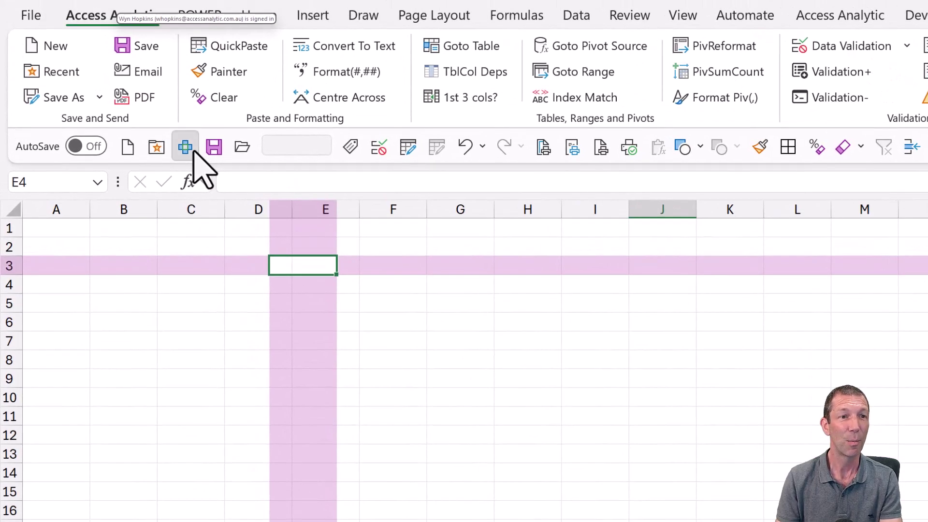
Step: Turn off Focus Cell and enter 10 and 11 into cells on the empty sheet
left_click(151, 21)
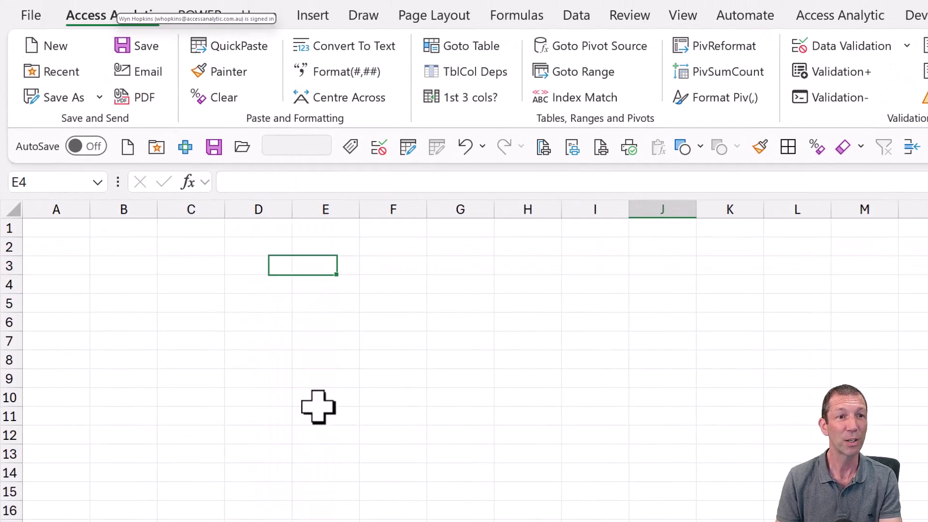
left_click(178, 245)
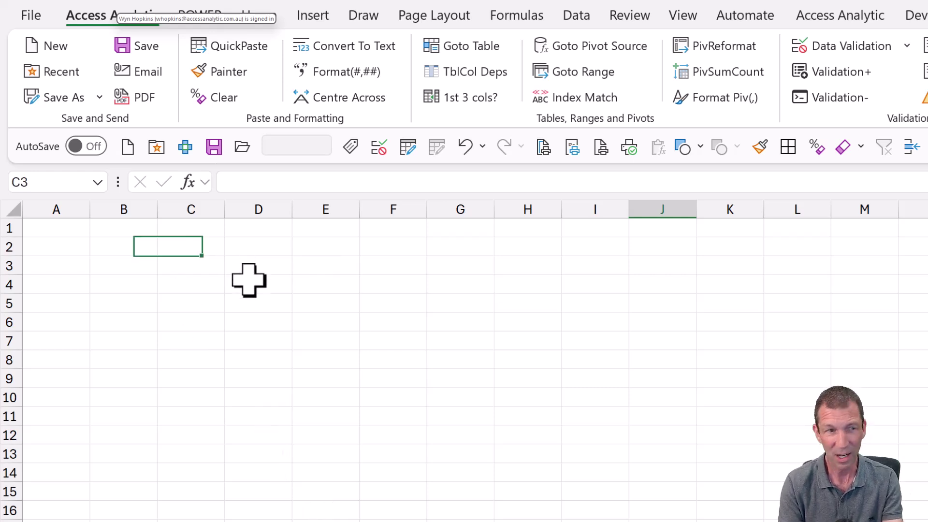
type("10")
key("Return")
left_click(248, 279)
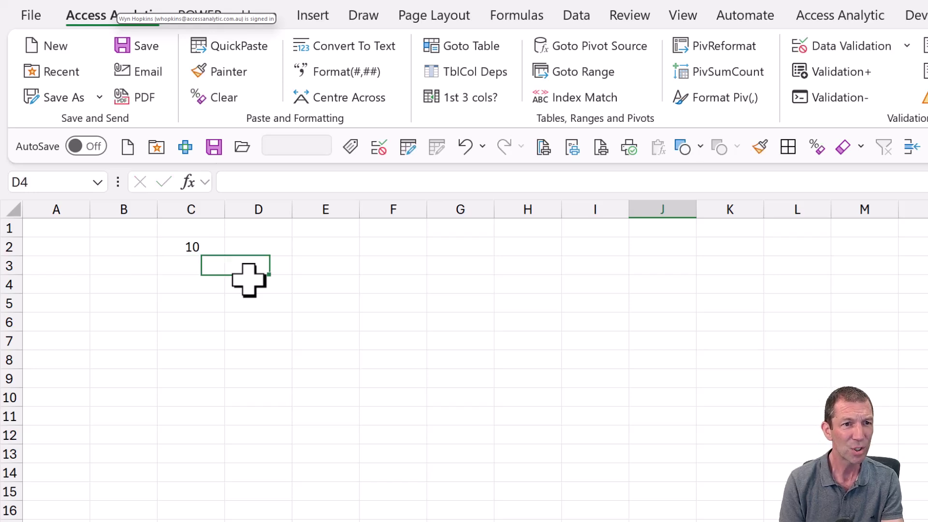
key("Up")
key("Up")
key("Down")
key("Right")
key("Left")
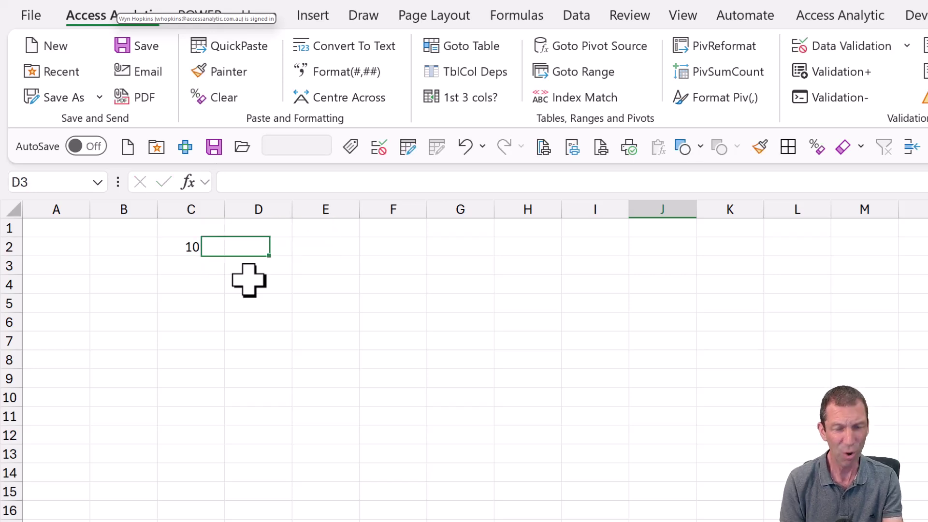
key("Right")
type("11")
key("Right")
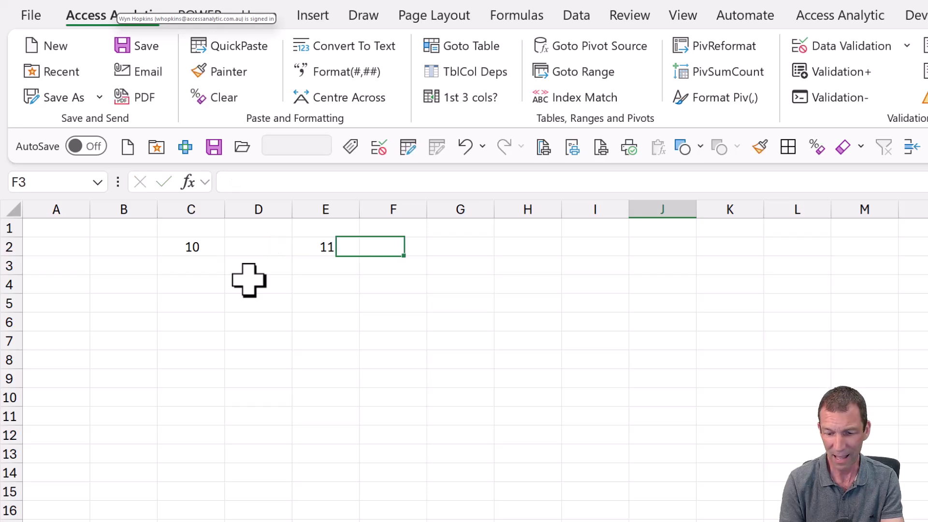
Step: Enter =E3+C3 beside the 11 so it sums the two values to 21
type("=")
key("Left")
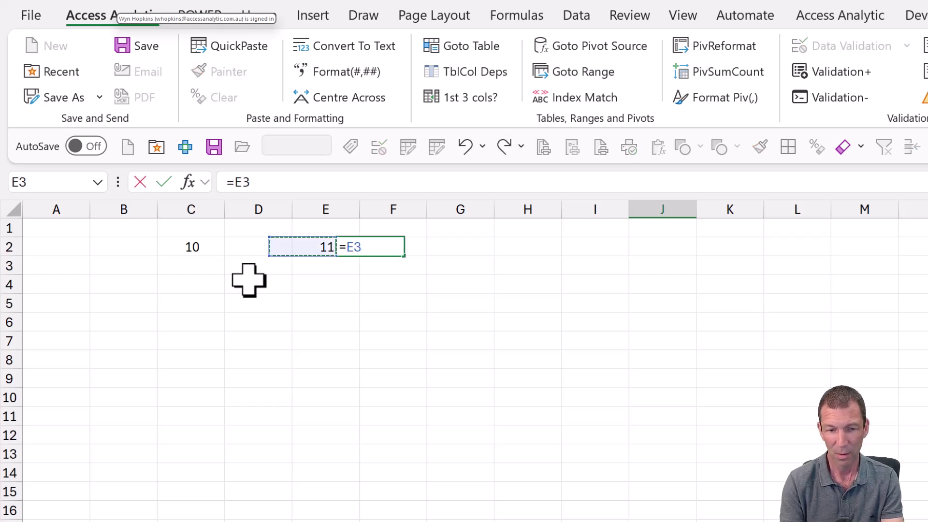
type("+")
key("Left")
key("Left")
key("Left")
key("Right")
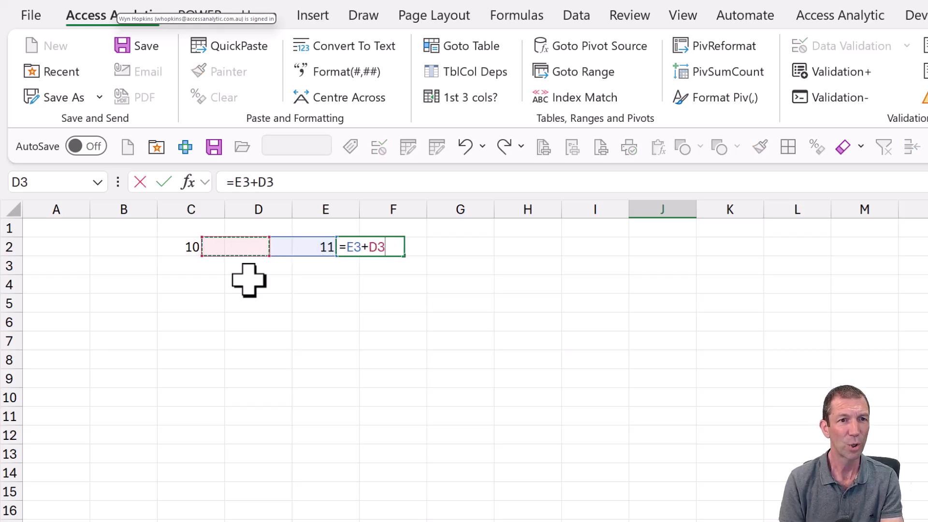
key("Left")
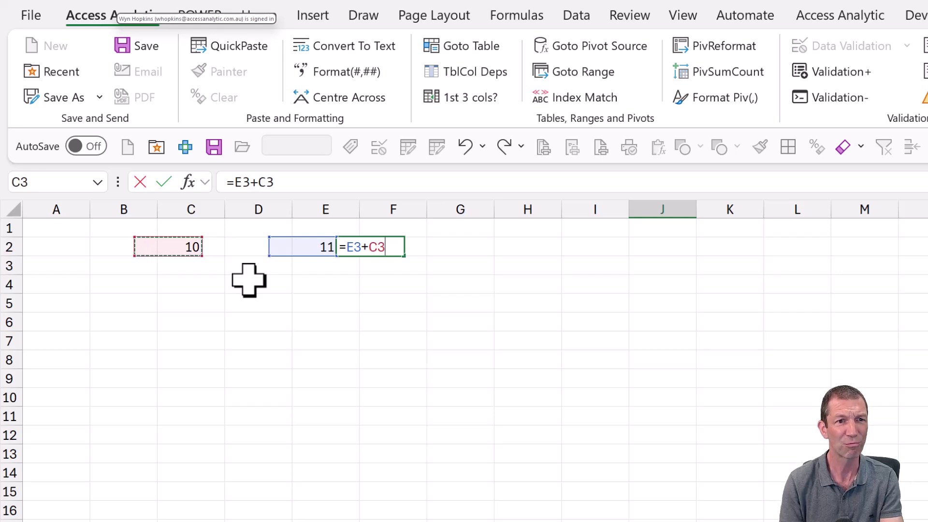
key("Return")
key("Up")
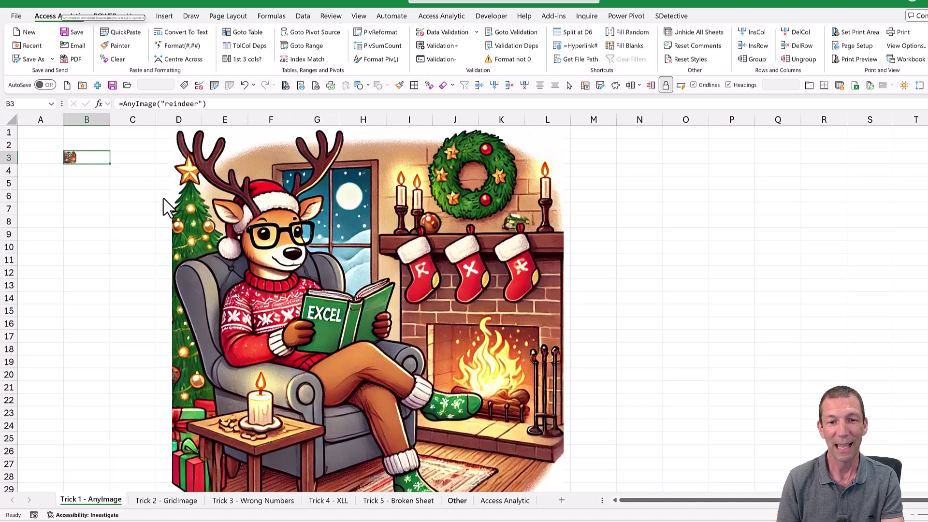
Step: Switch to the Other sheet listing Tree, Reindeer and Santa with their pictures
left_click(457, 501)
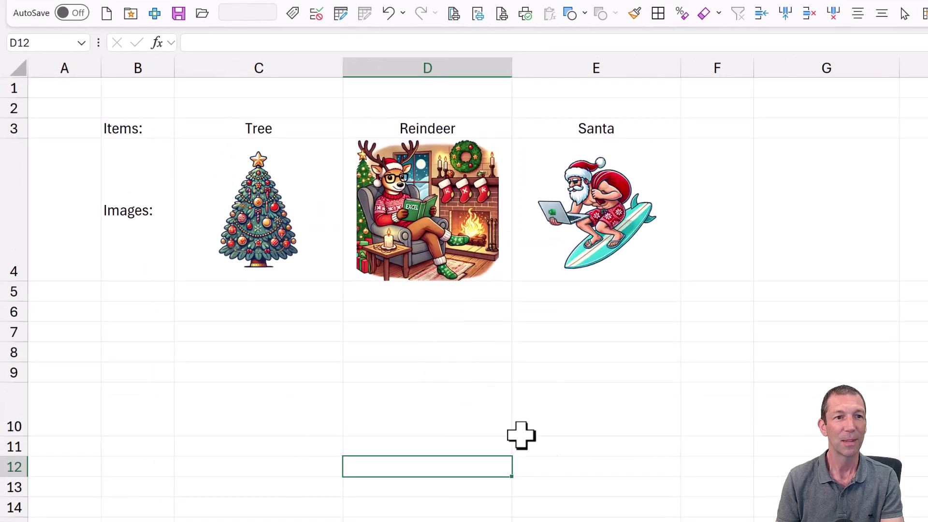
left_click_drag(204, 126, 400, 118)
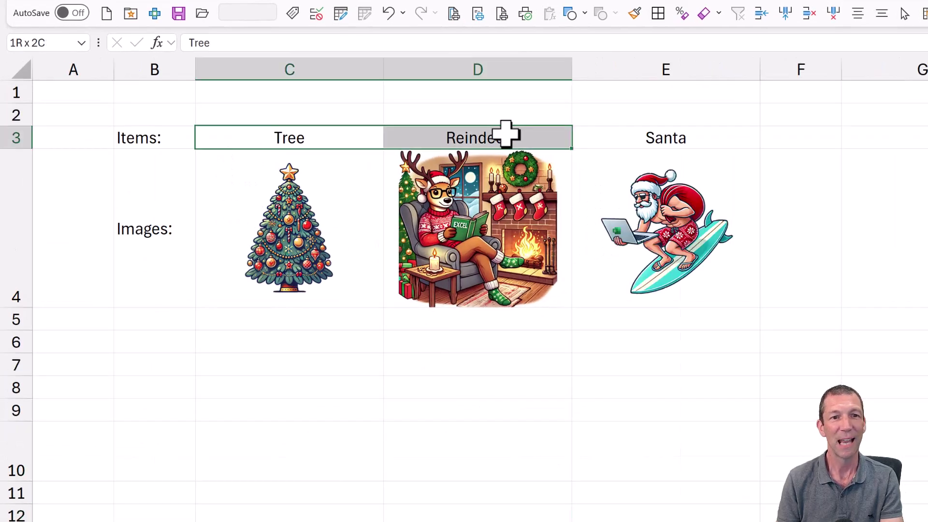
left_click_drag(505, 134, 668, 139)
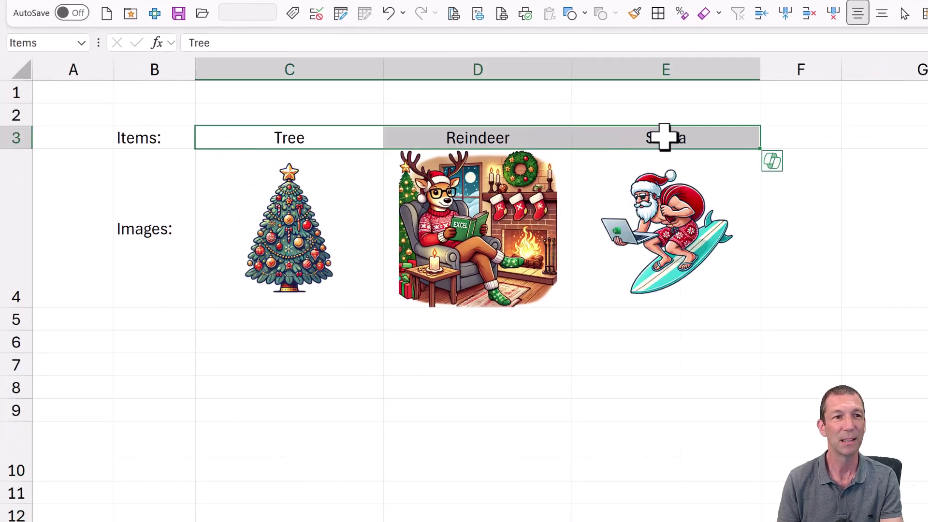
left_click(37, 44)
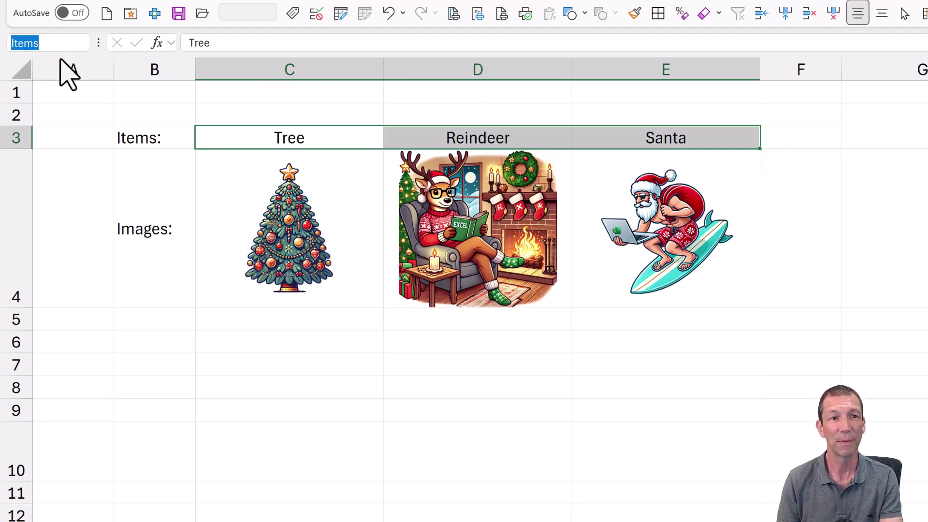
left_click_drag(246, 194, 659, 217)
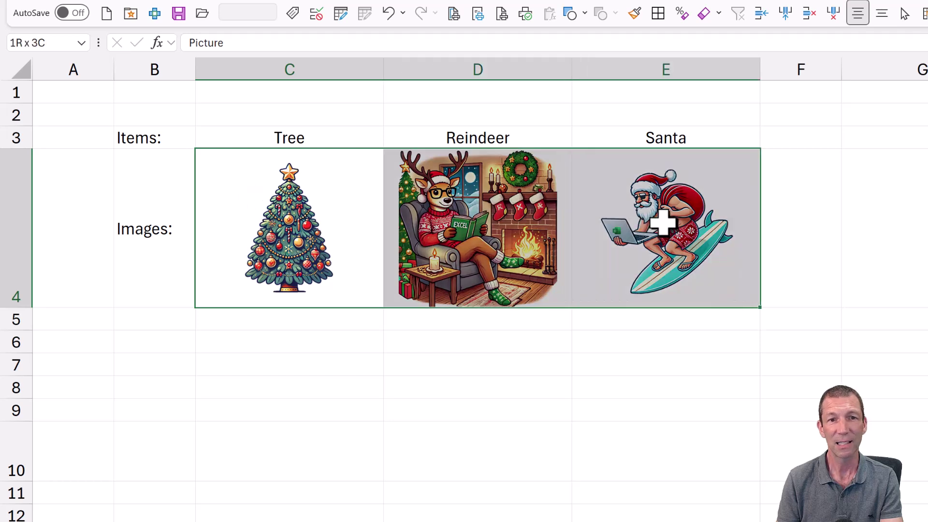
left_click(52, 44)
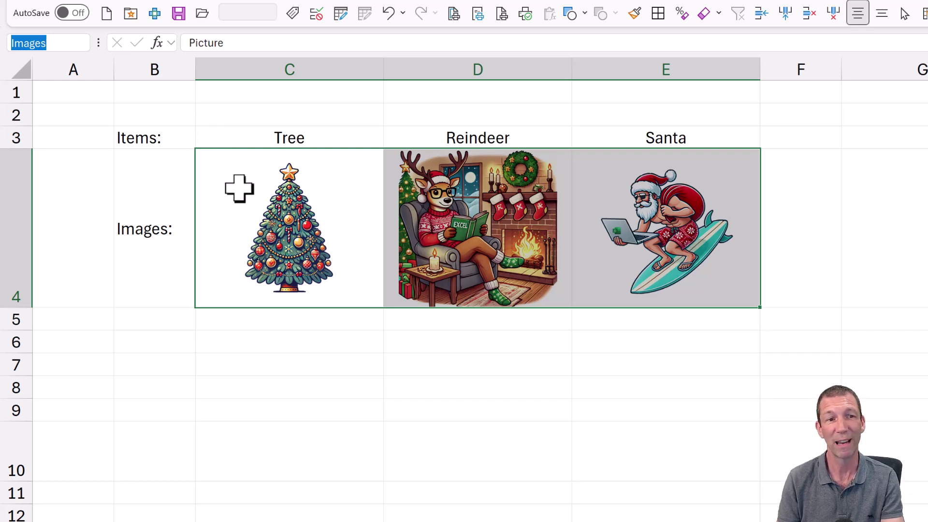
Step: Enter Tree in cell B10
left_click(355, 451)
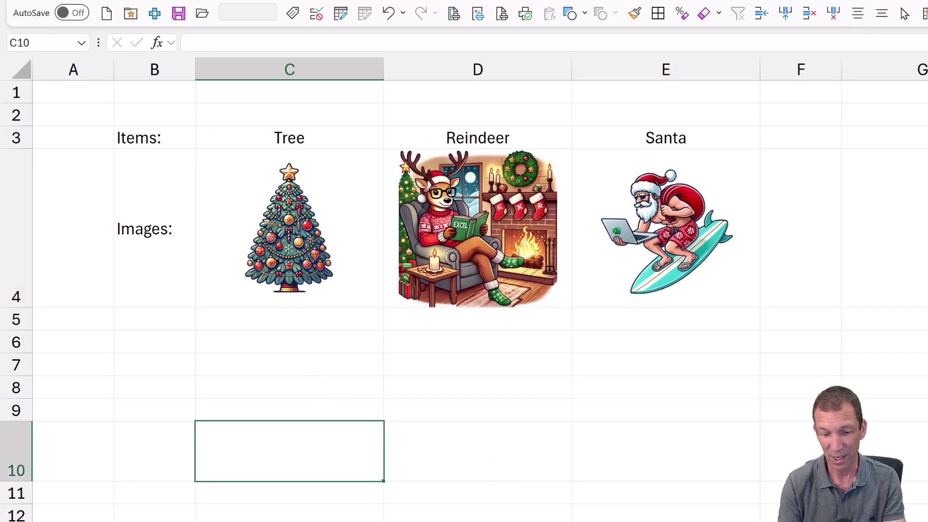
type("=")
key("Escape")
left_click(155, 451)
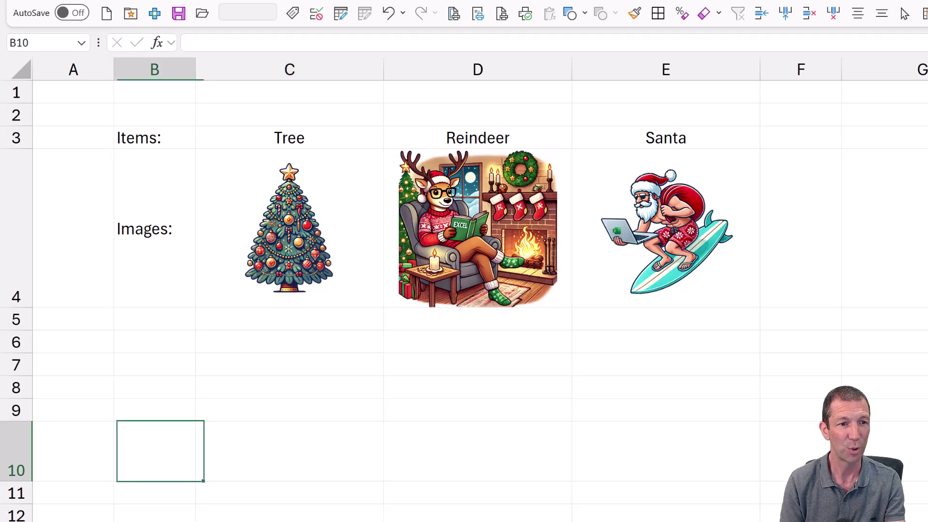
type("R")
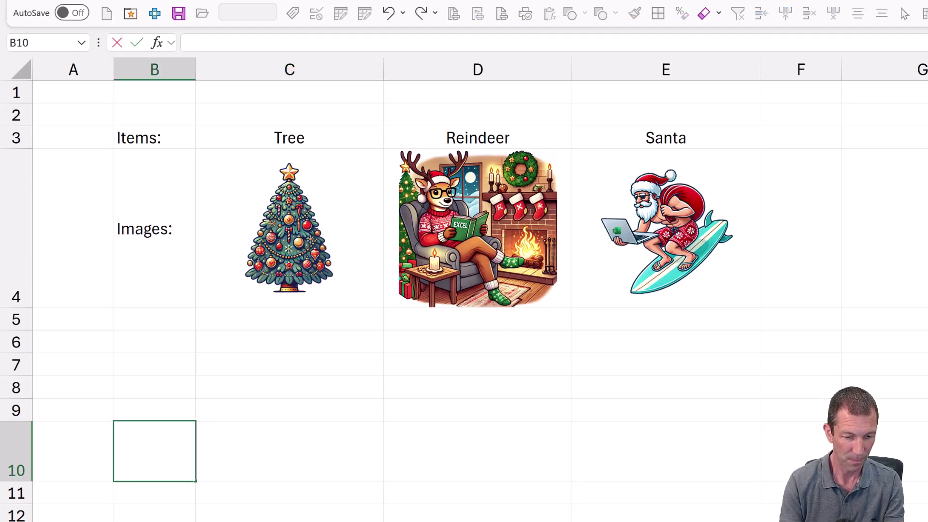
type("Tree")
key("Tab")
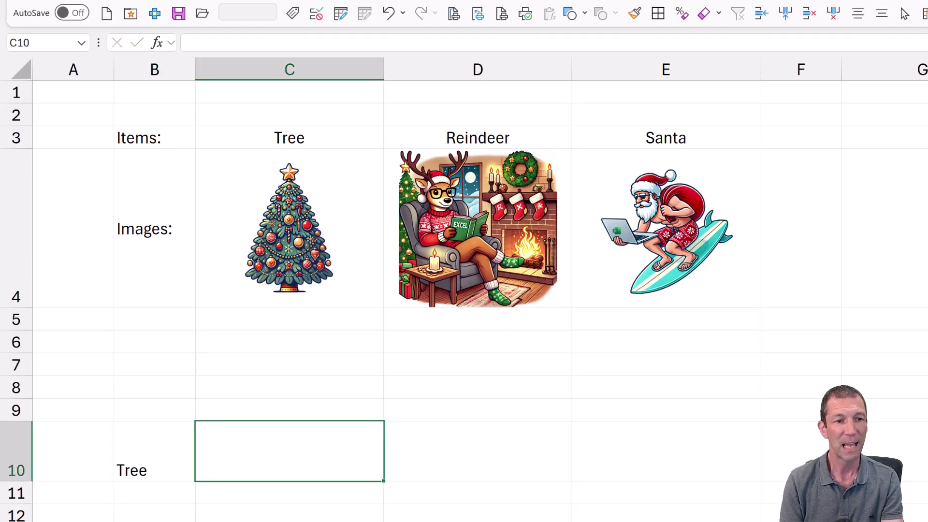
Step: Enter =XLOOKUP(B10,Items,Images) in C10 to show the tree picture
type("=xl")
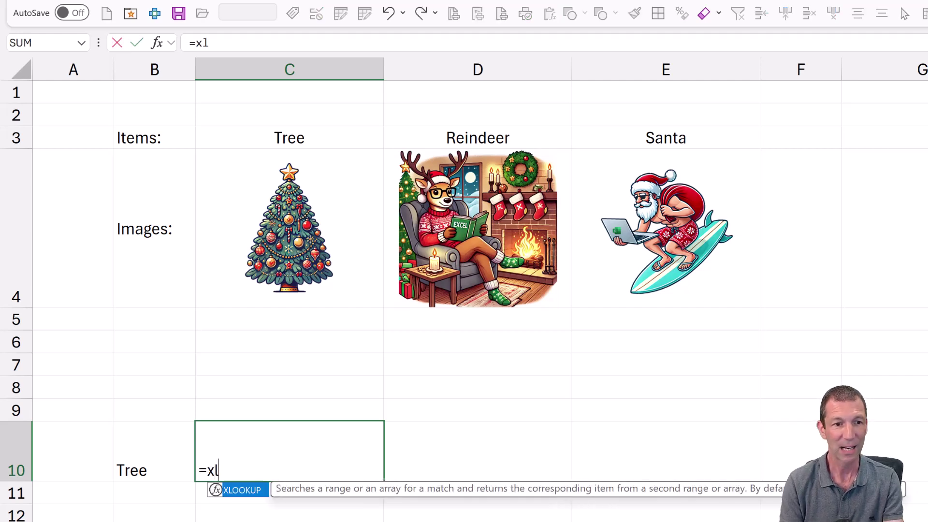
key("Tab")
key("Left")
type(",")
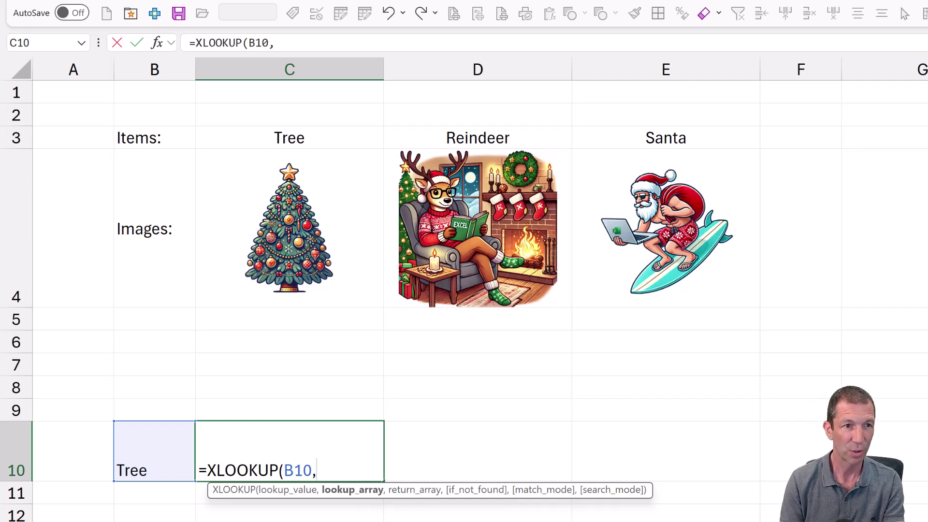
type("item")
key("Tab")
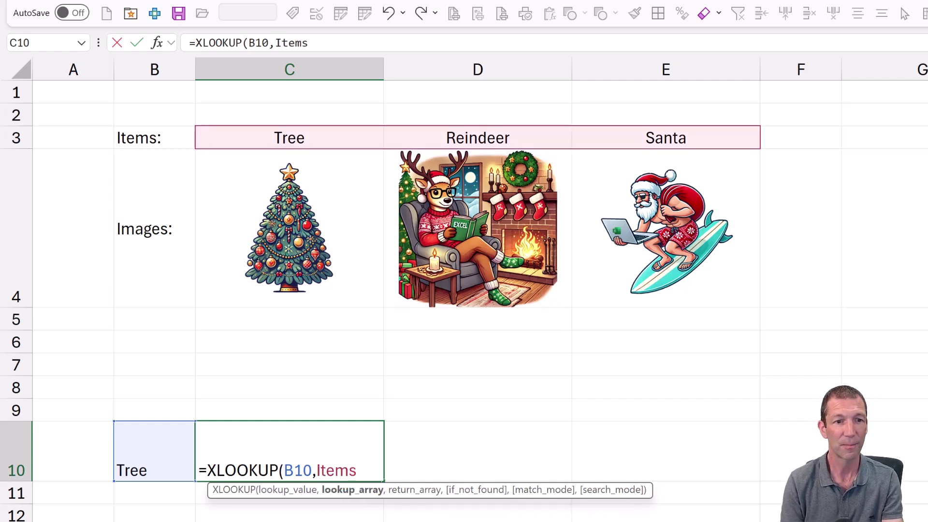
type(",")
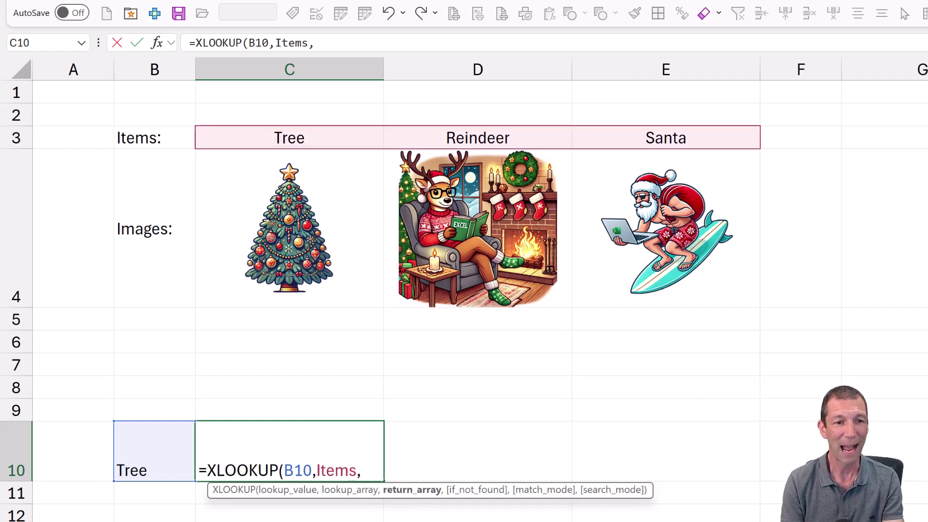
type("ima")
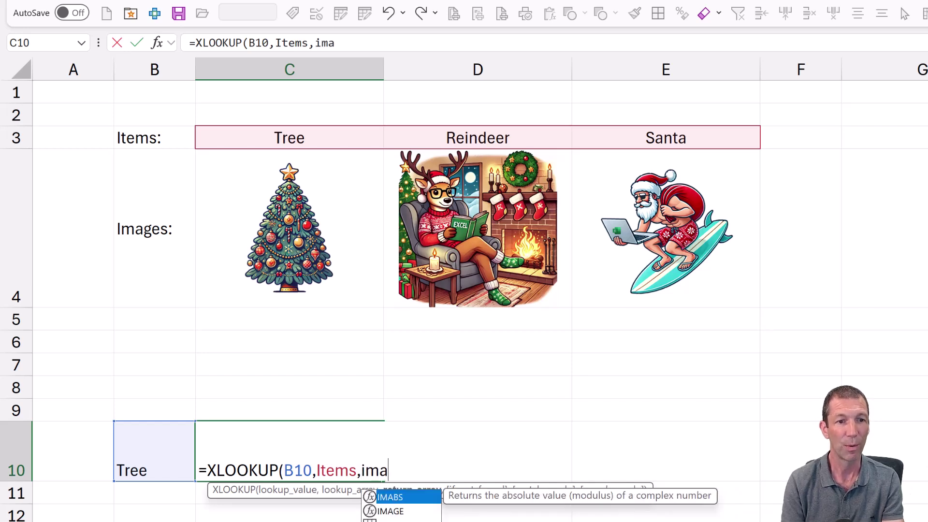
key("Down")
key("Down")
key("Tab")
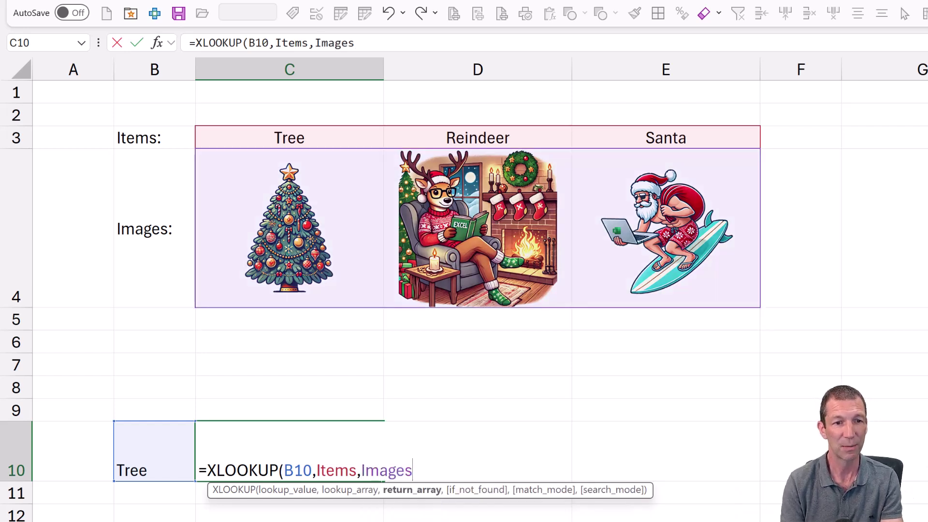
type(")")
key("Return")
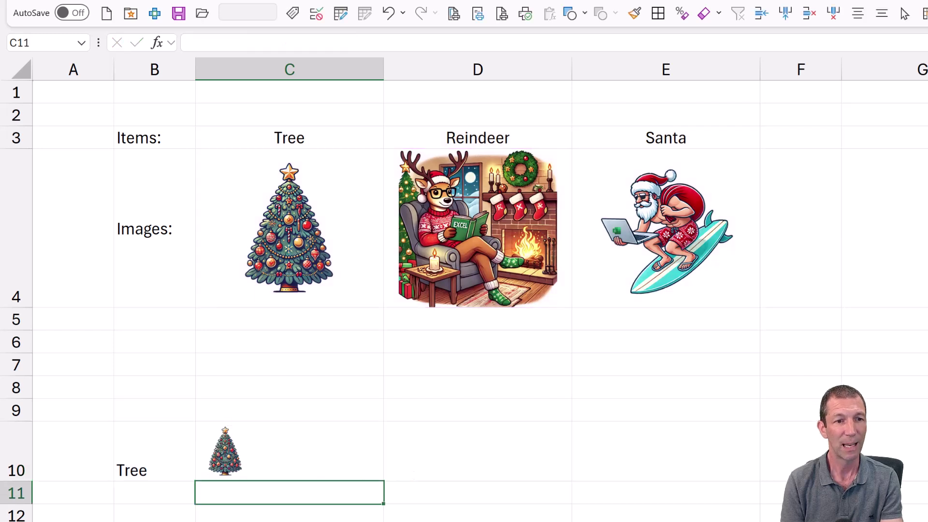
left_click(289, 451)
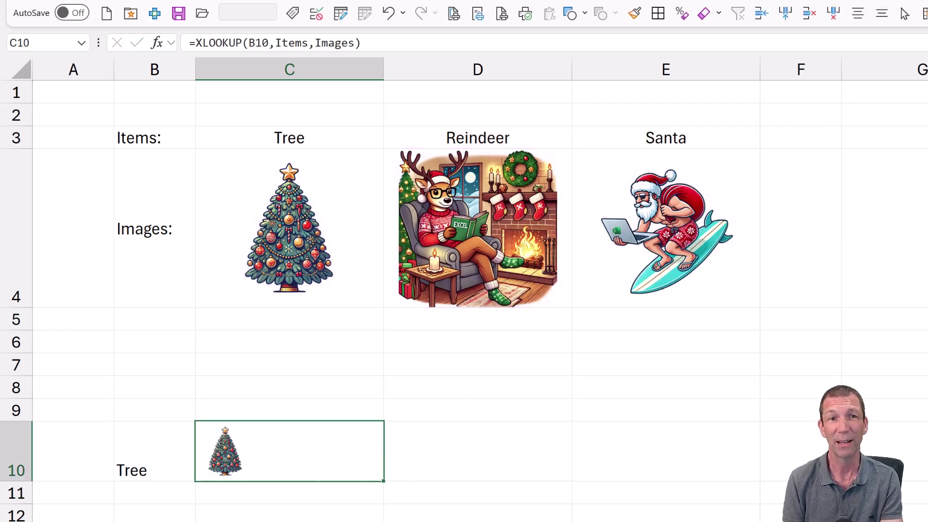
Step: Start an =AnyImage( formula in D10
left_click(477, 451)
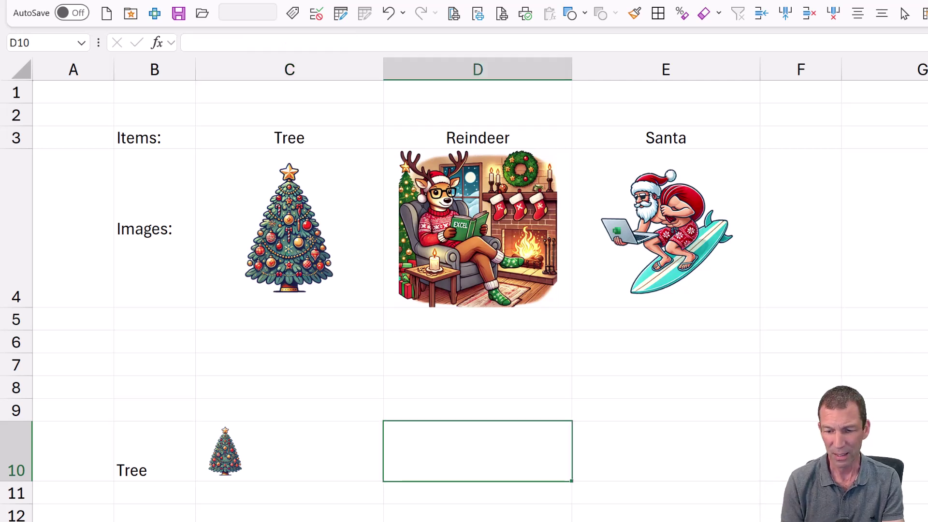
type("=any")
key("Tab")
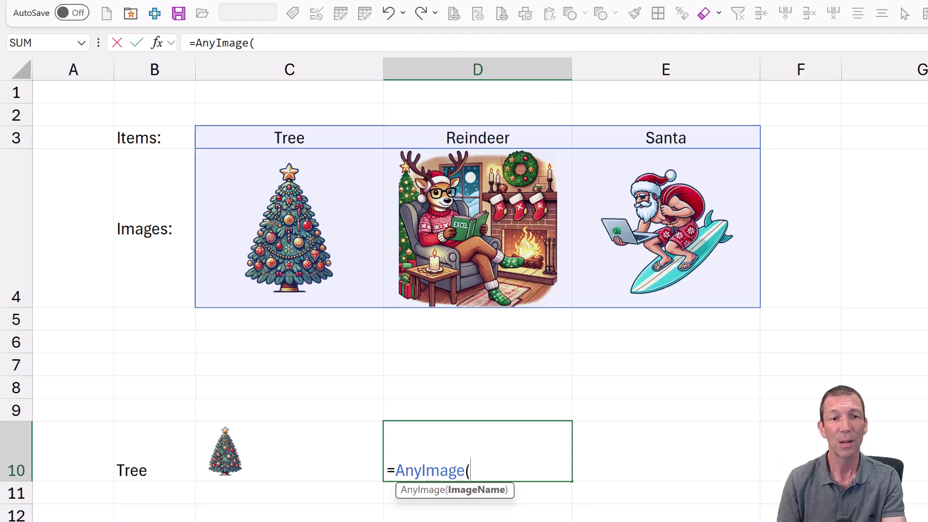
Step: Discard the unfinished AnyImage entry in D10 and launch the Excel Labs add-in from Home
key("Escape")
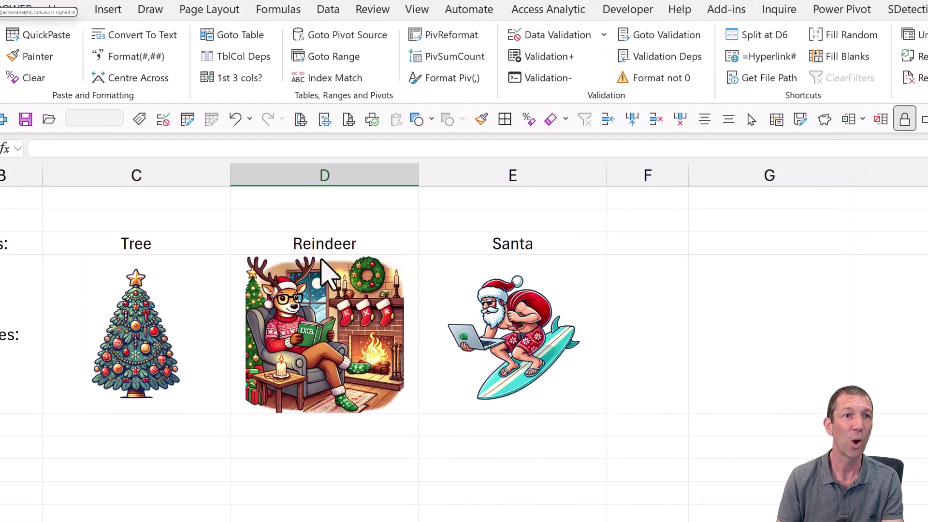
left_click(58, 10)
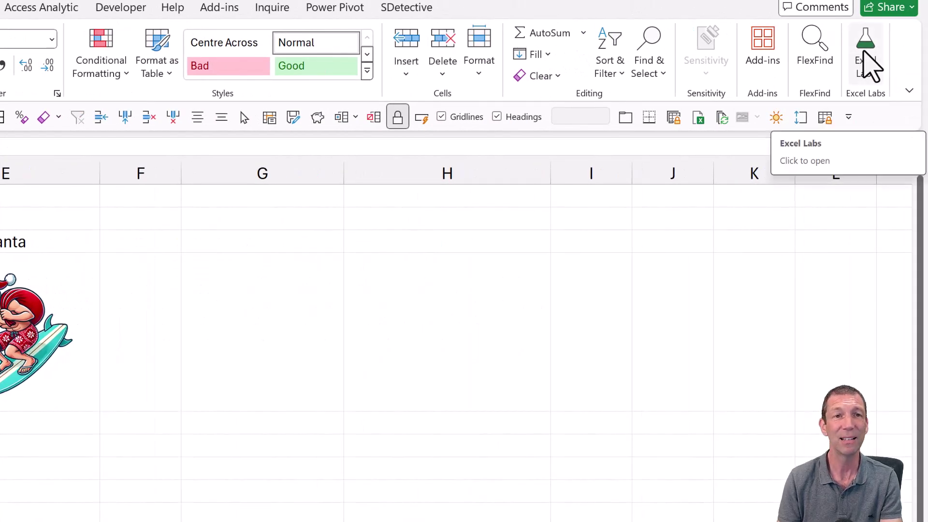
left_click(864, 53)
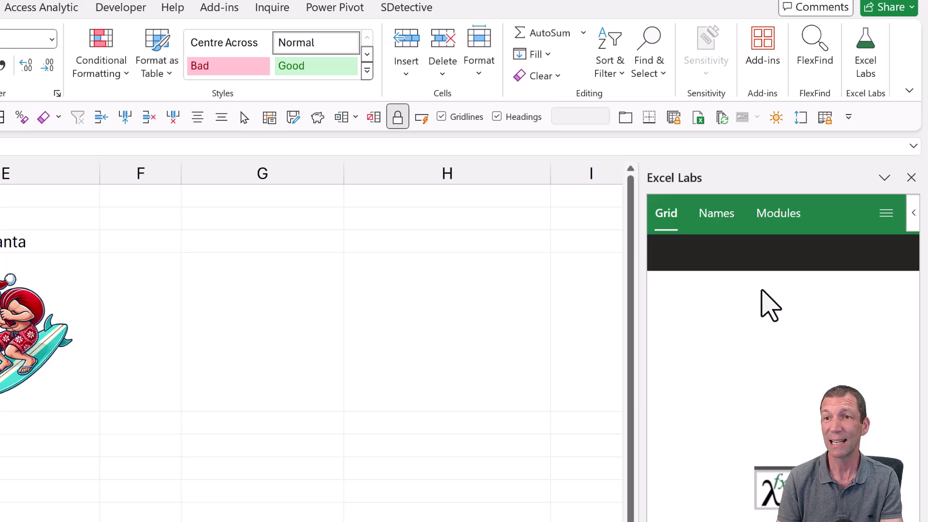
Step: In Excel Labs Names, add a new function AnyImage2 with an InputVAlue argument
left_click(716, 213)
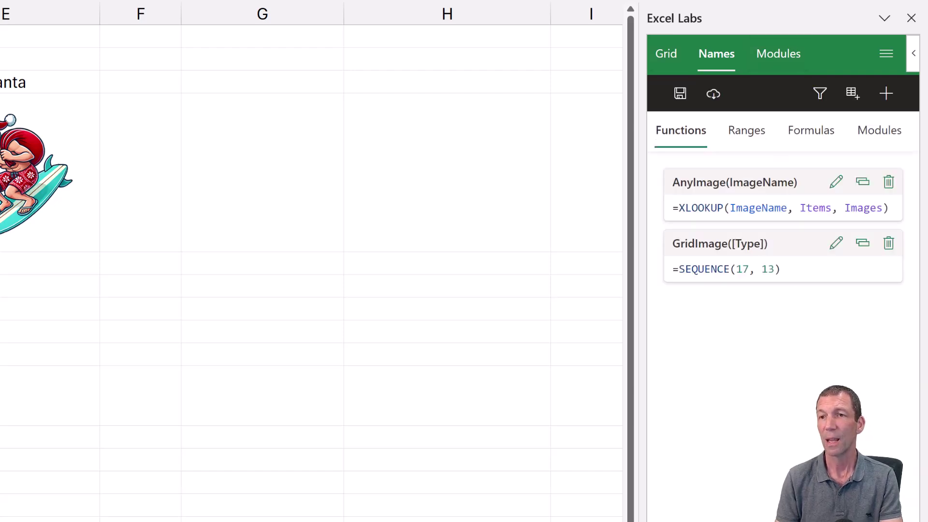
left_click(887, 96)
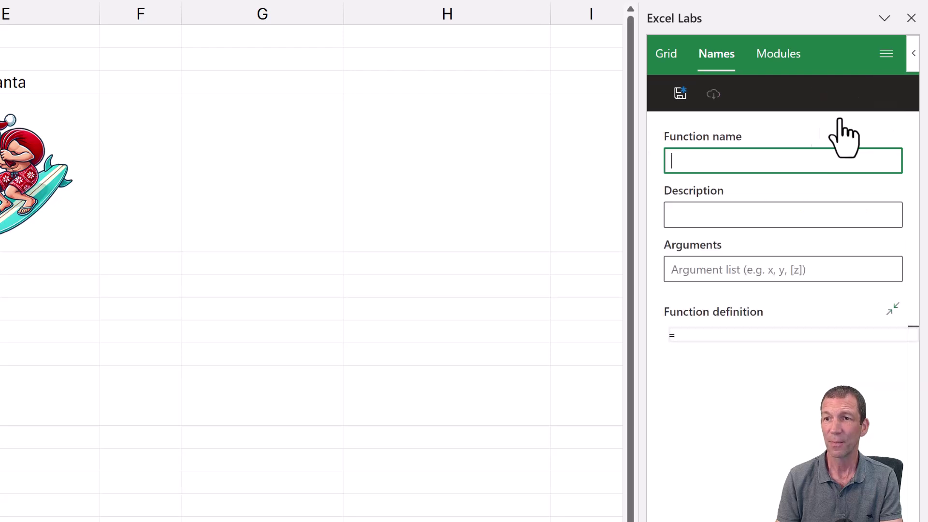
type("Any")
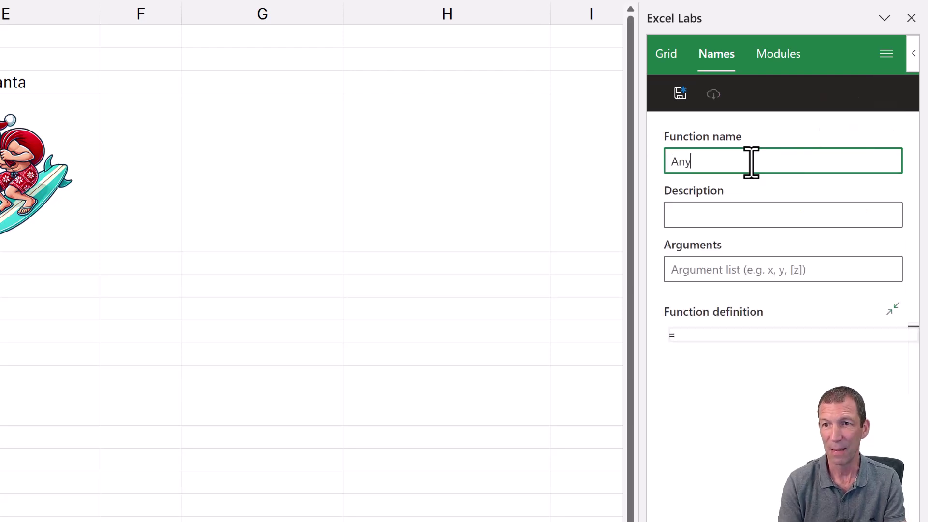
type("Image2")
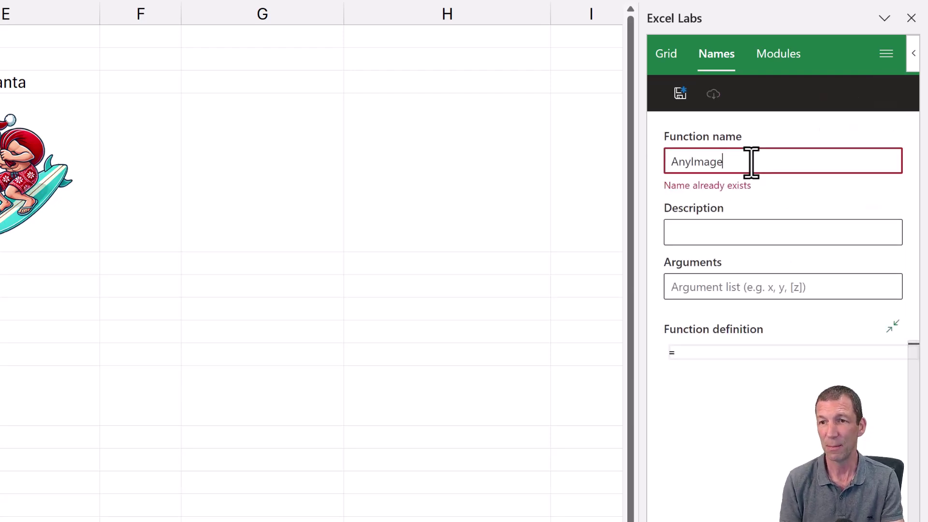
left_click(709, 270)
type("InoutVAlue")
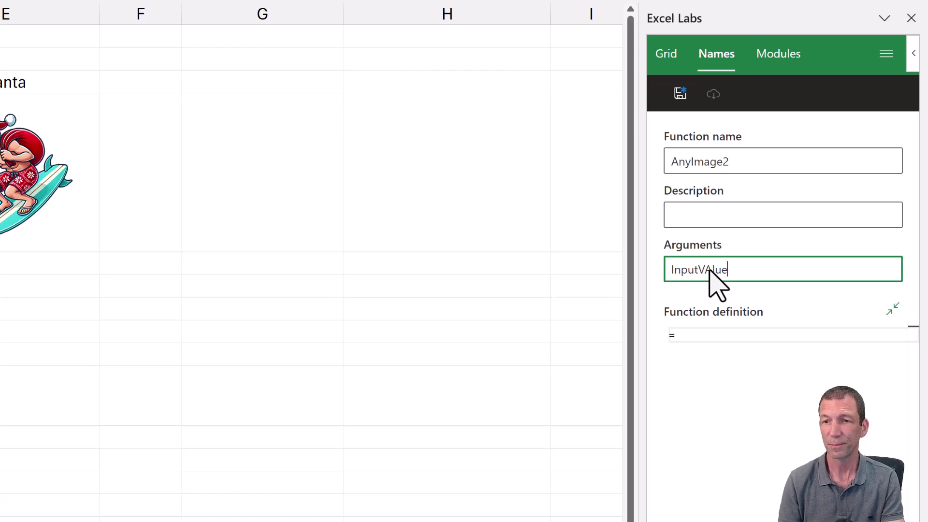
Step: Define AnyImage2 as =XLOOKUP(InputVAlue,Items,Images)
left_click(725, 333)
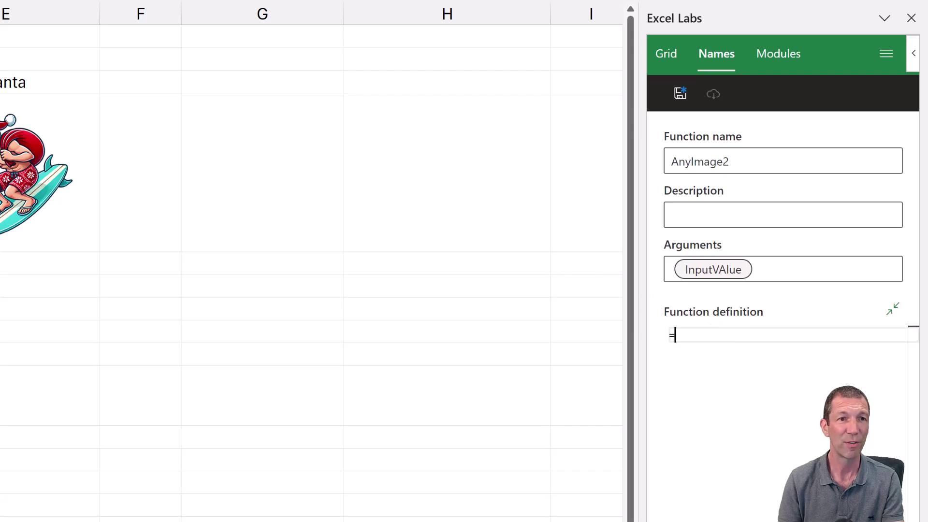
left_click(718, 342)
type("=XLOOKUP(B10,Items,Images)")
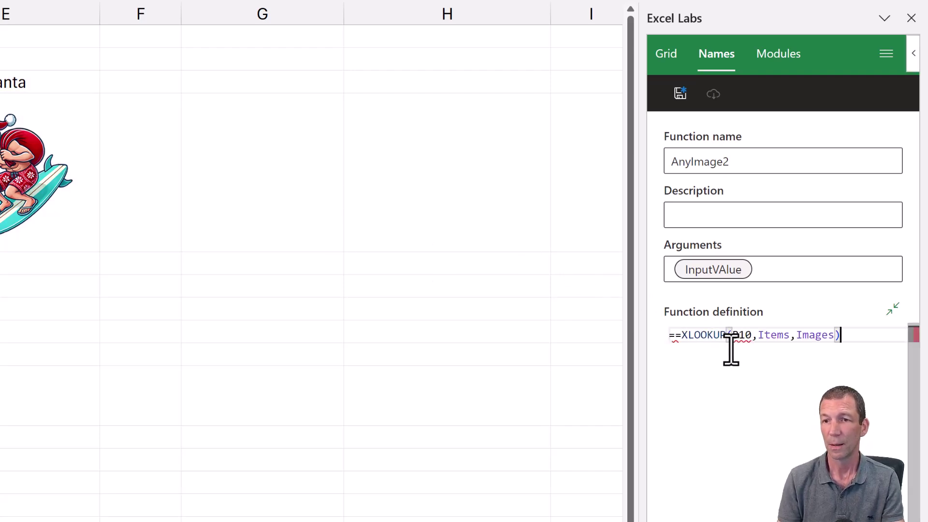
key("Home")
key("Delete")
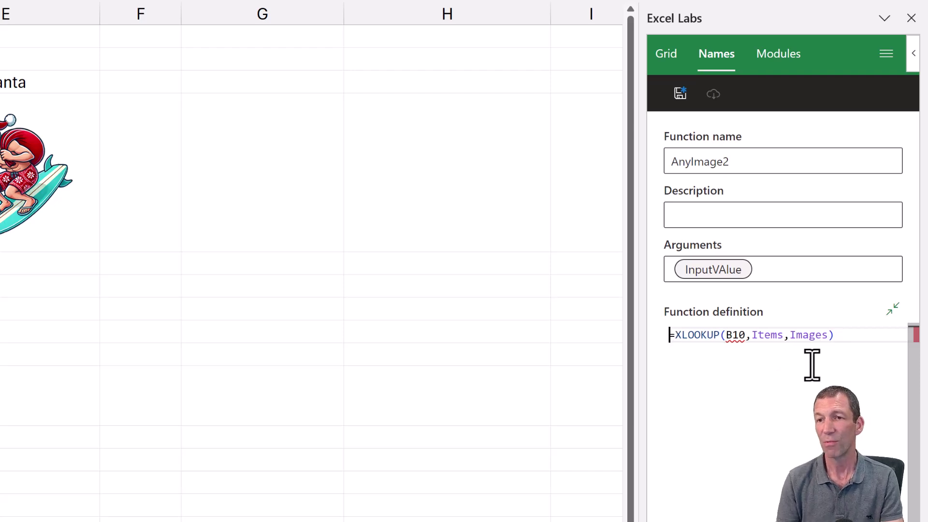
double_click(739, 335)
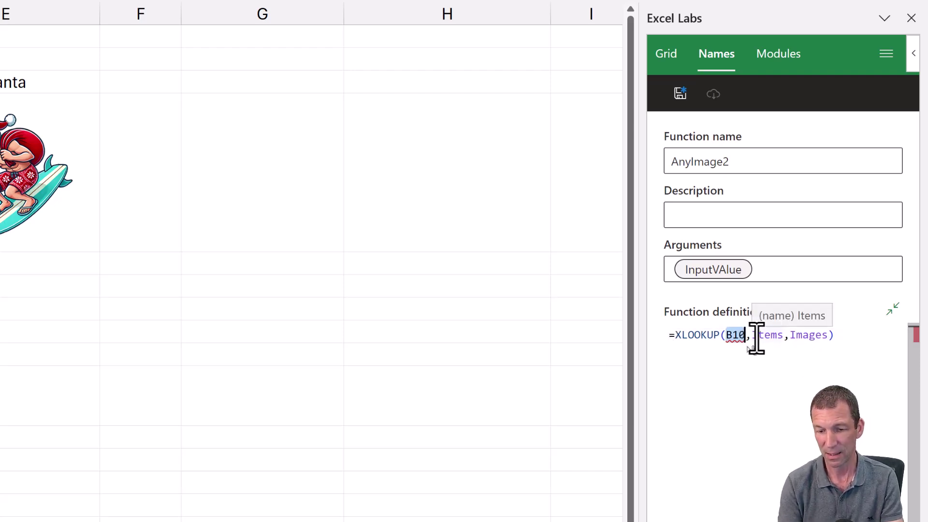
type("inp")
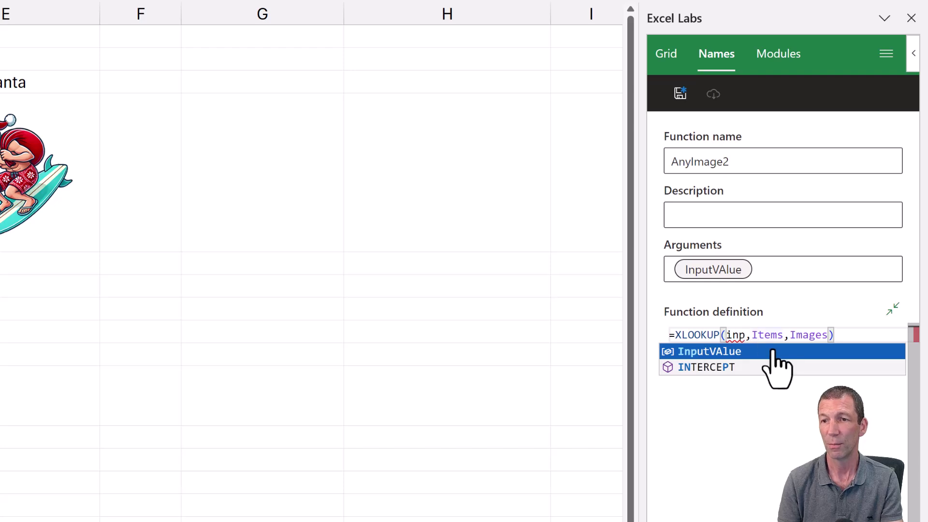
left_click(773, 352)
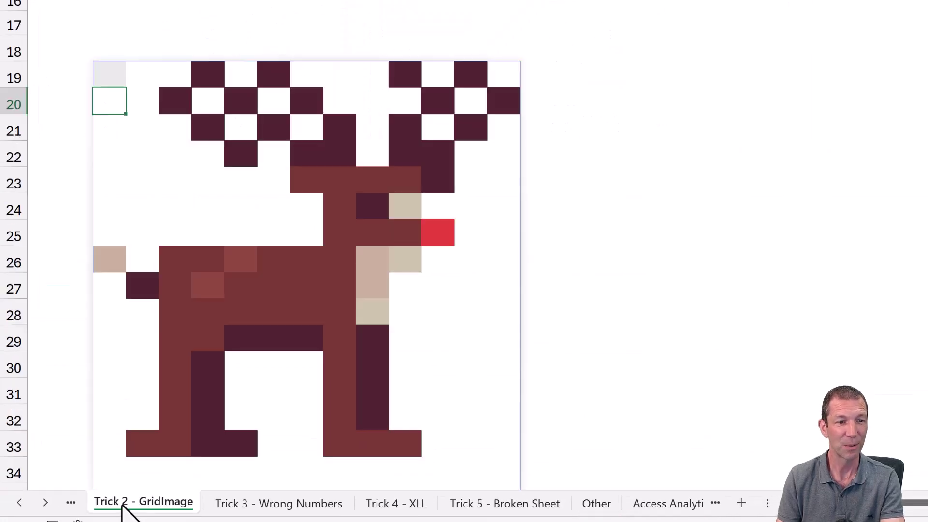
Step: Show the pixel tree spans 17 rows by 13 columns, then delete its =GridImage("tree") formula in C2
scroll(120, 501, "up", 10)
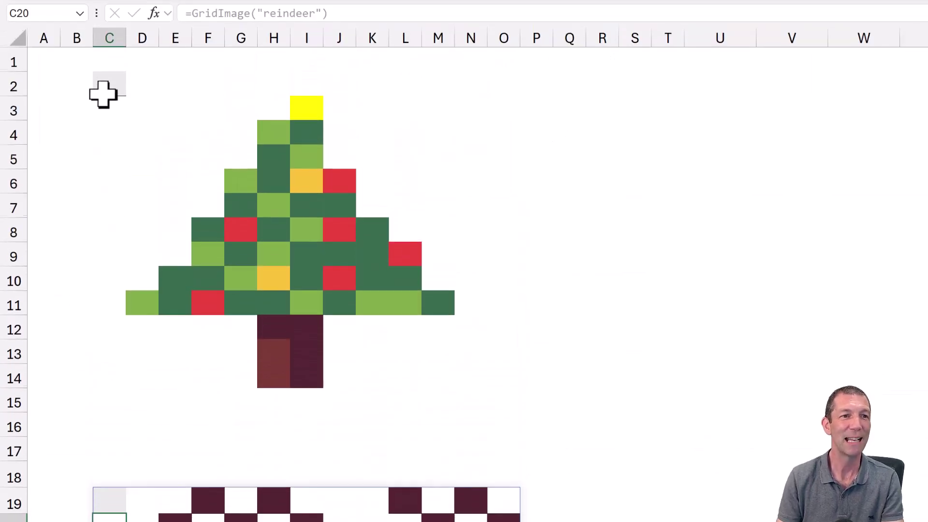
left_click(103, 92)
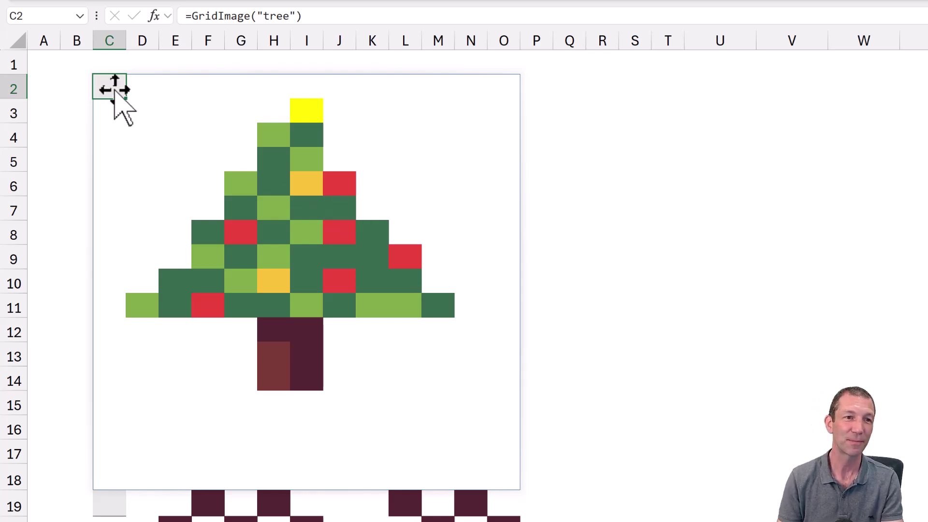
left_click_drag(108, 83, 493, 478)
left_click_drag(278, 108, 309, 113)
left_click_drag(327, 149, 302, 362)
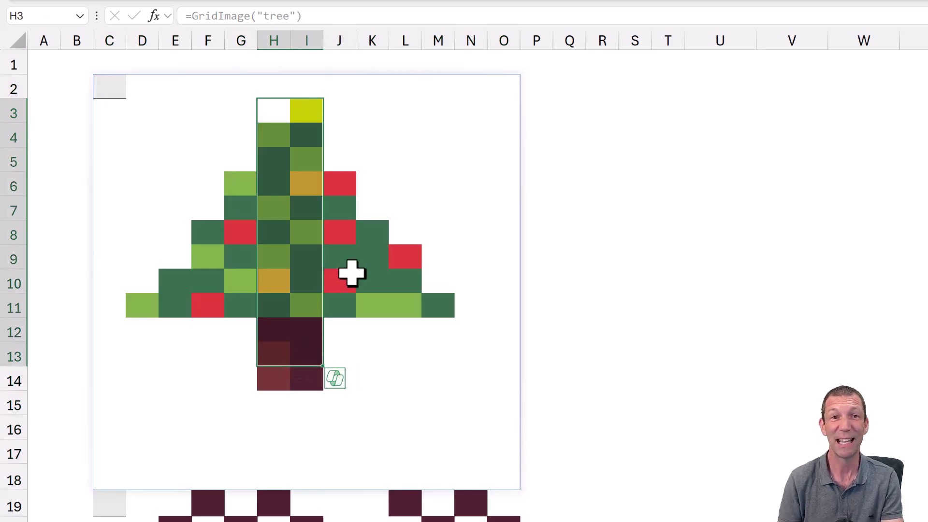
left_click(375, 110)
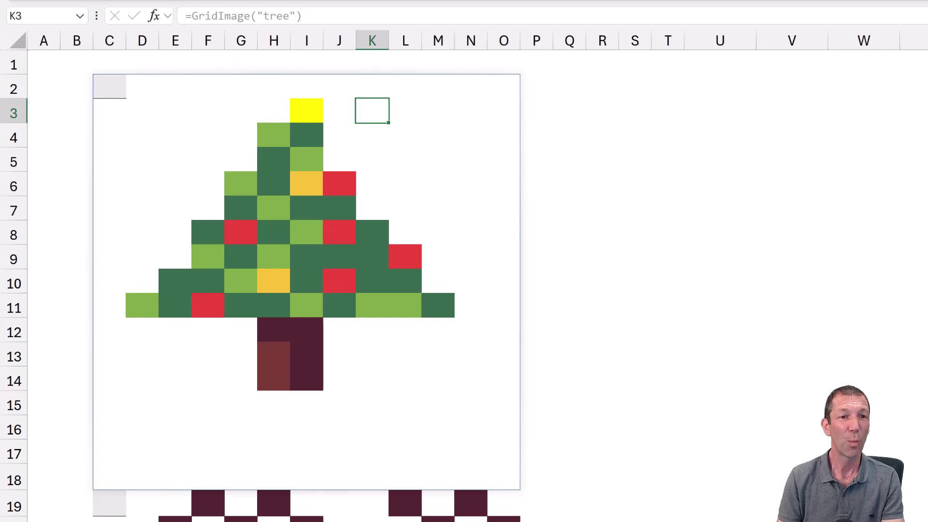
left_click(108, 87)
key("Delete")
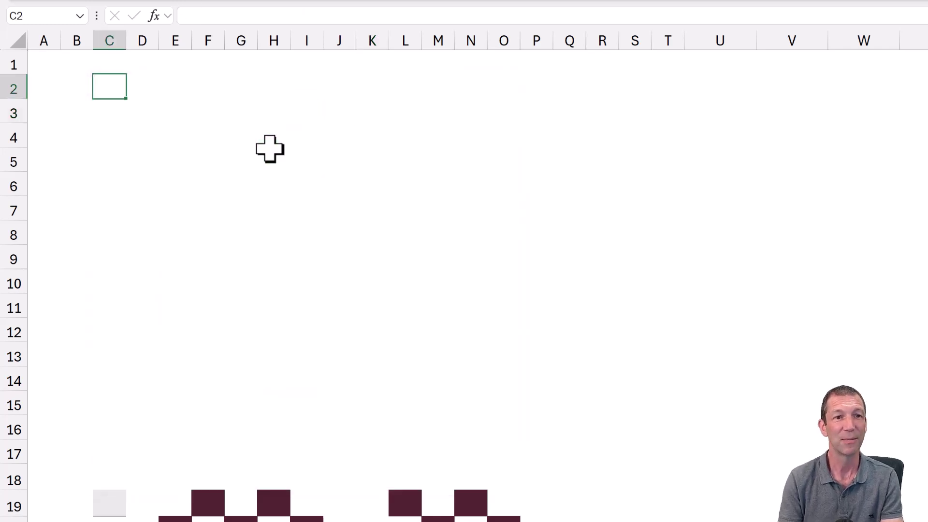
Step: Cancel a half-typed =GridImage entry in C2 and edit GridImage in Excel Labs, showing =SEQUENCE(17, 13)
left_click(236, 171)
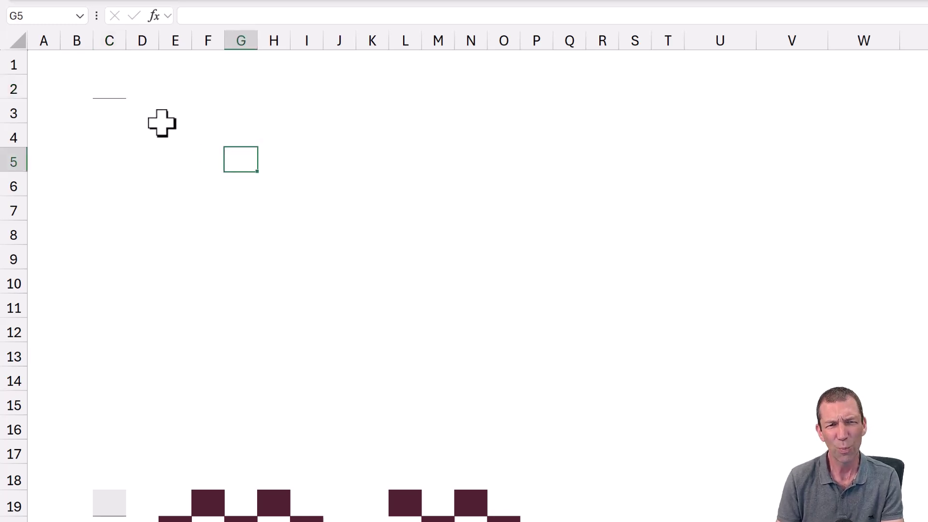
left_click(113, 91)
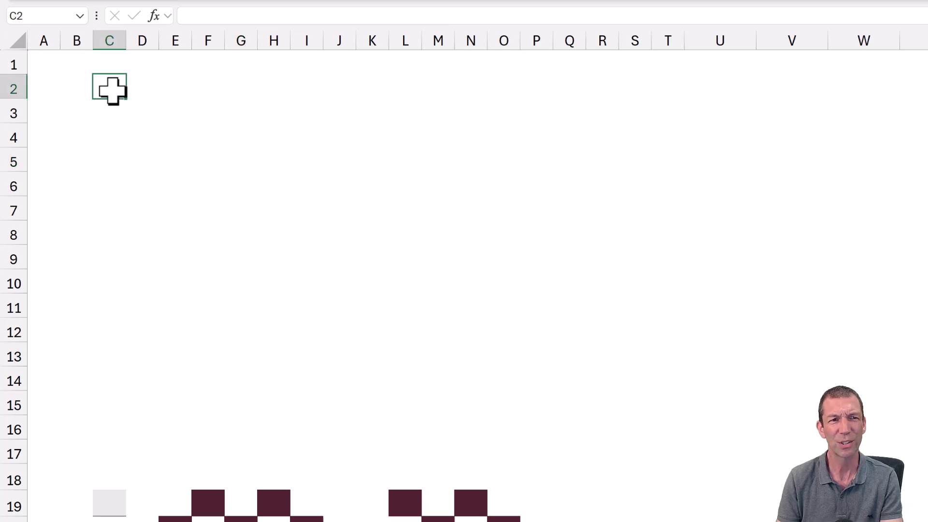
type("=gri")
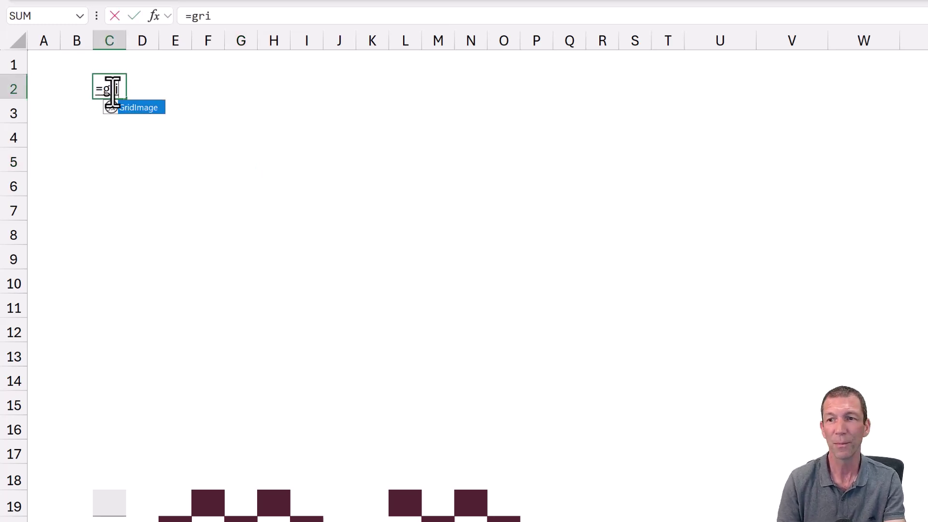
key("Escape")
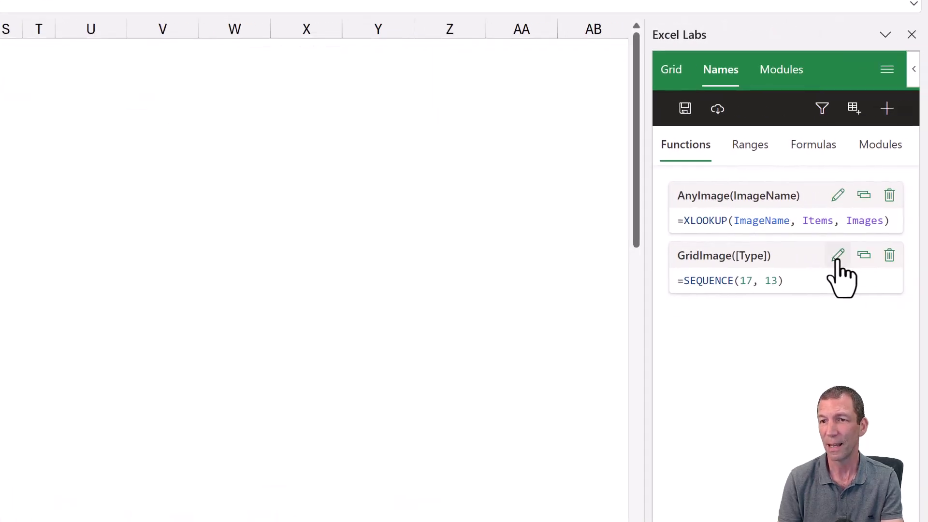
left_click(859, 257)
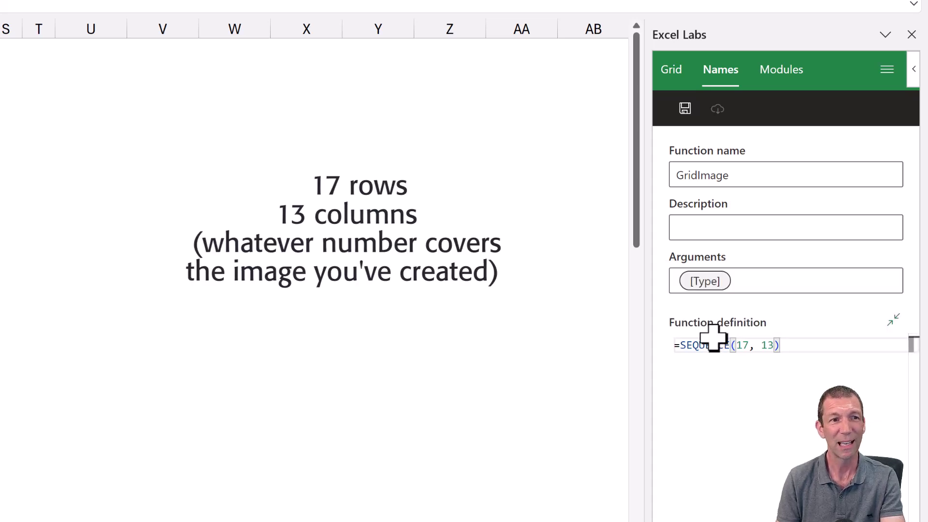
left_click(46, 99)
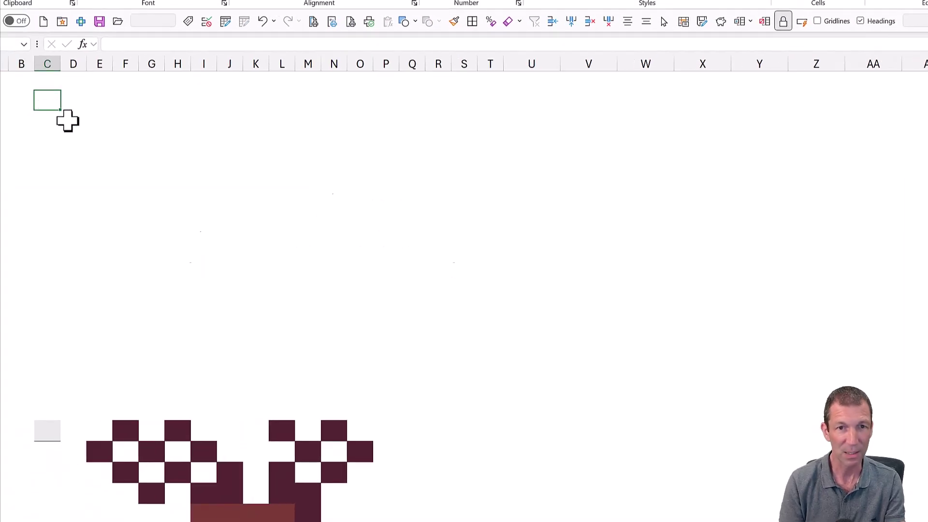
Step: Enter =GridImage("tree") in column W and select its spilled 17-by-13 grid numbered 1 to 221
left_click(652, 124)
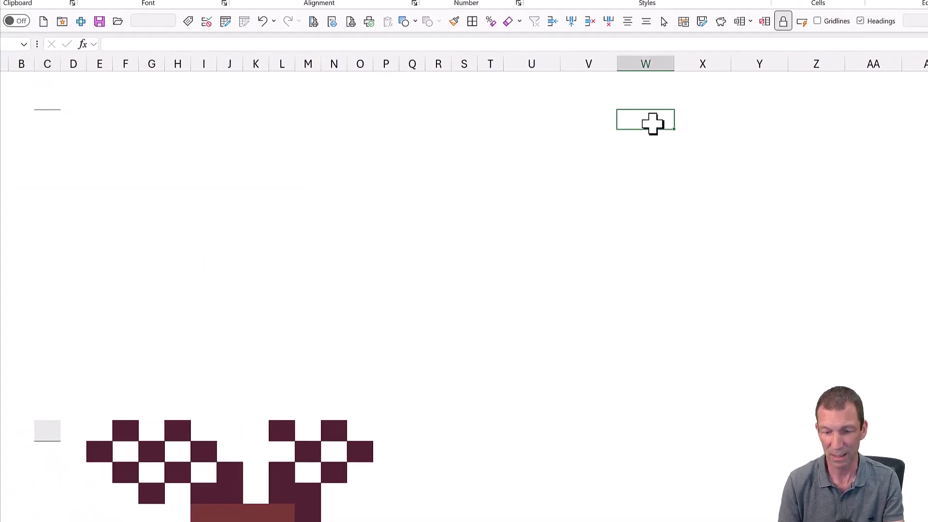
type("=grid")
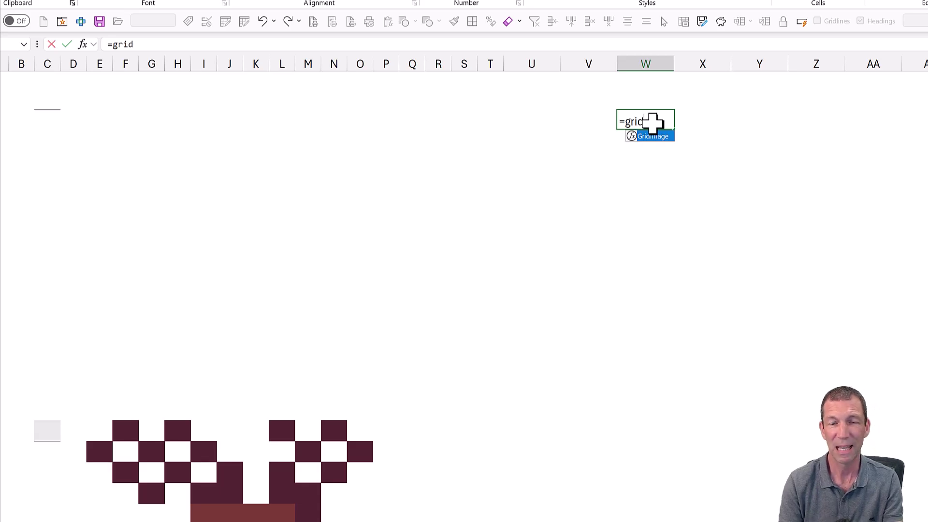
key("Tab")
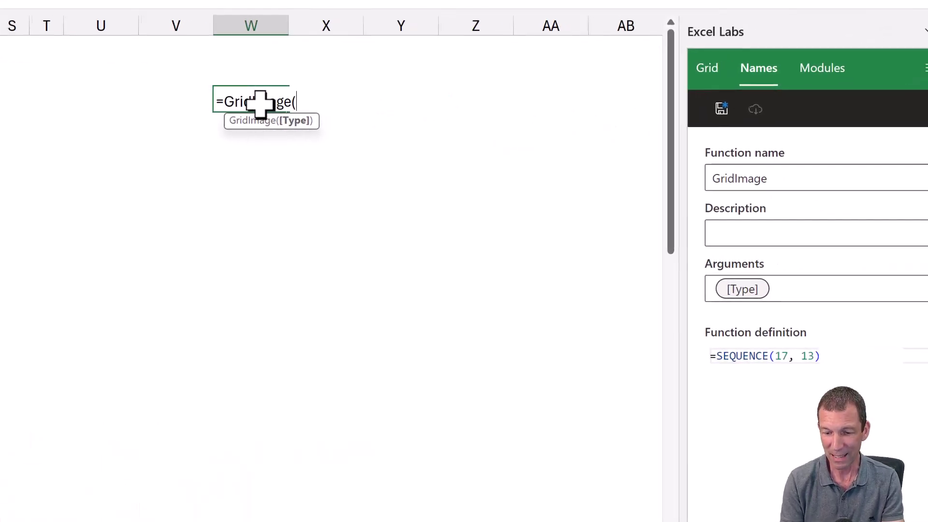
type("\"tr")
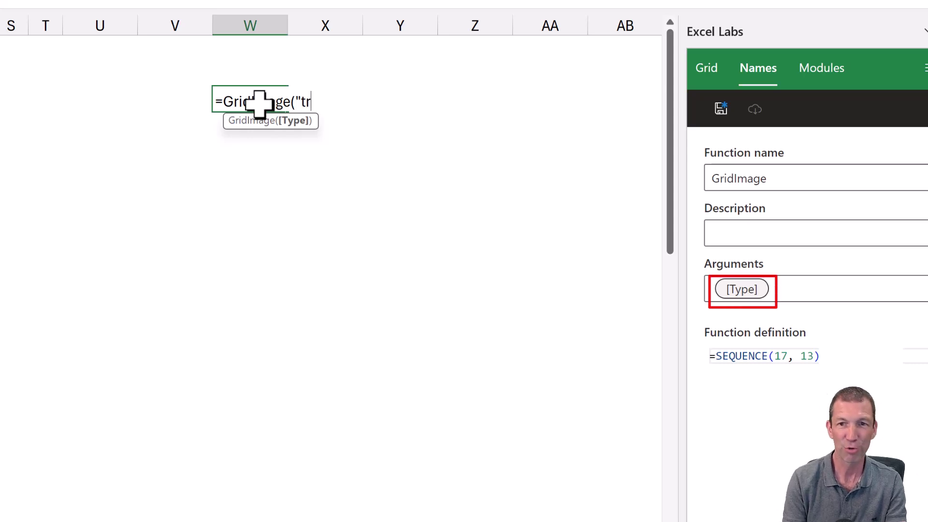
type("ee\"")
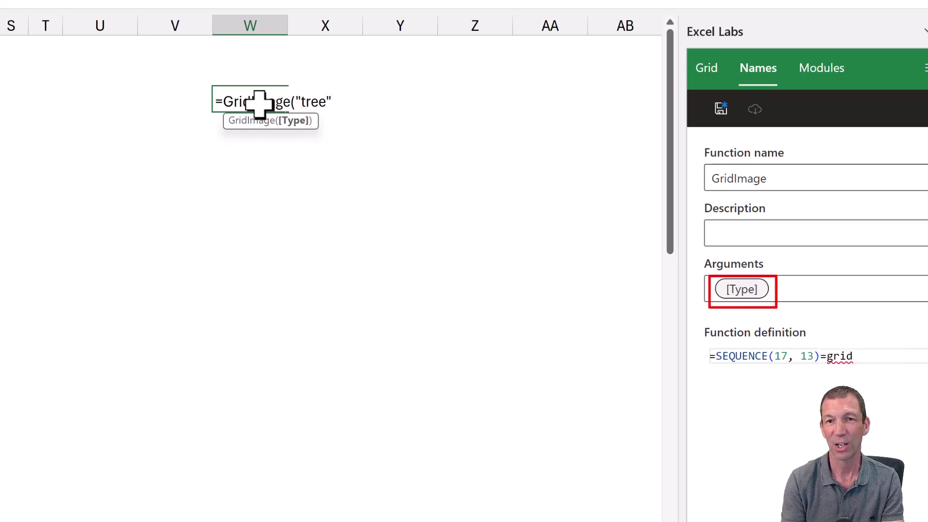
type(")")
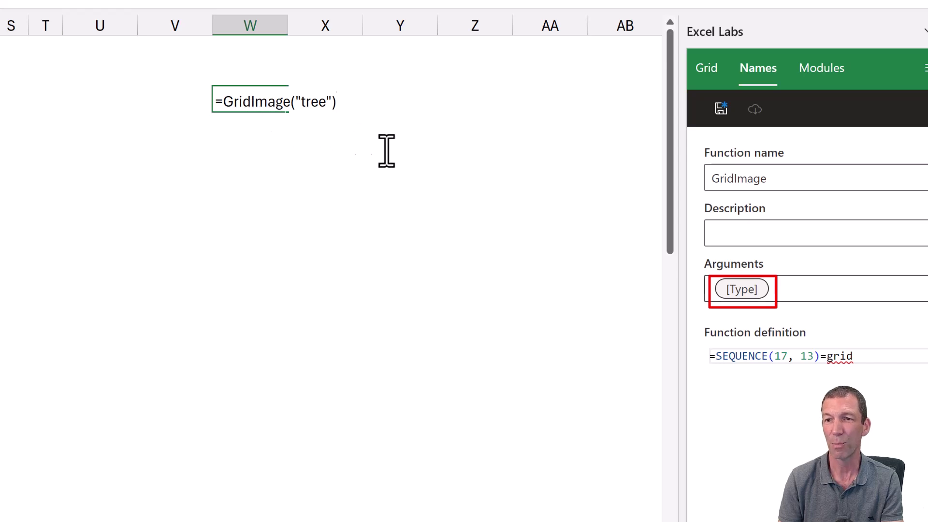
left_click(780, 286)
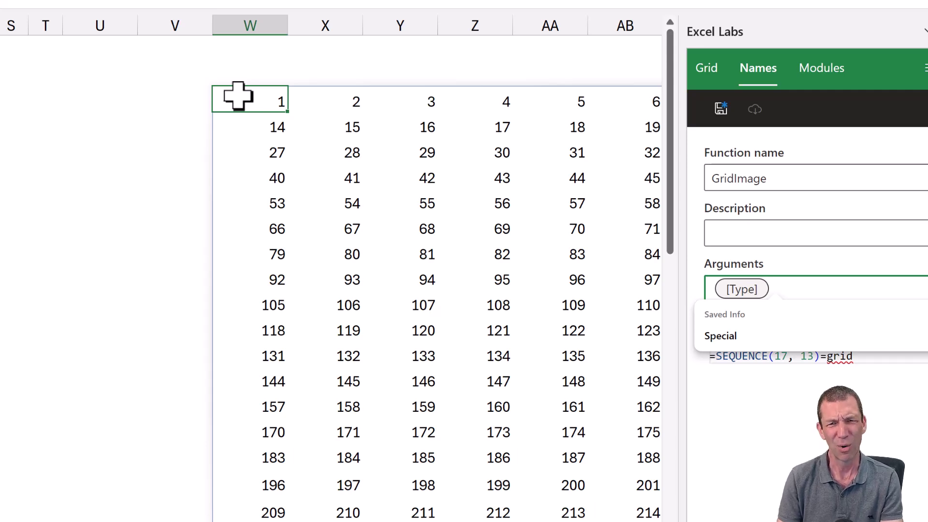
left_click_drag(257, 95, 333, 225)
left_click_drag(559, 434, 617, 497)
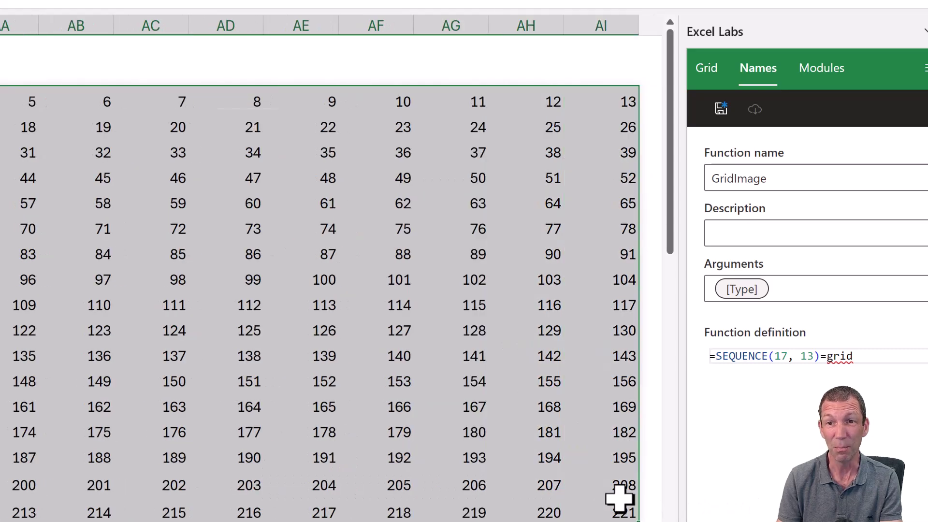
Step: Give the spilled grid the custom number format ;;; so its numbers are hidden
right_click(217, 238)
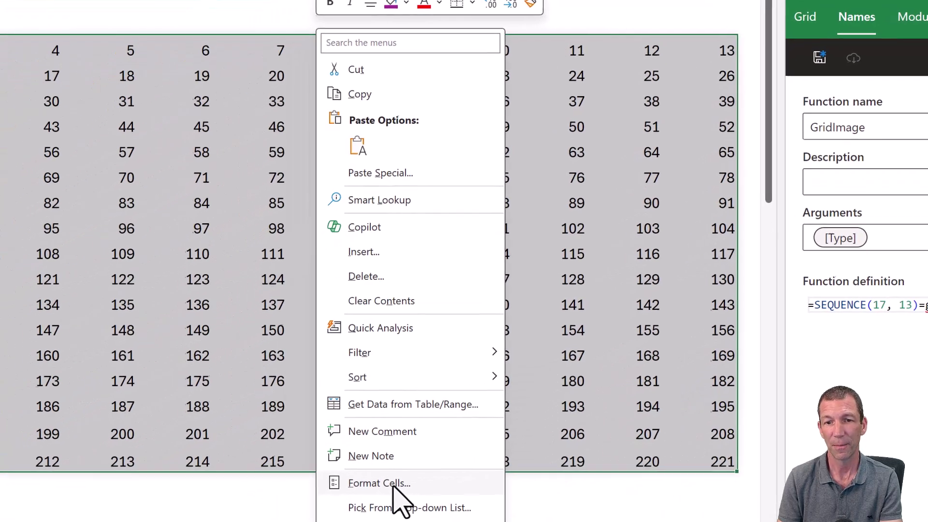
left_click(393, 484)
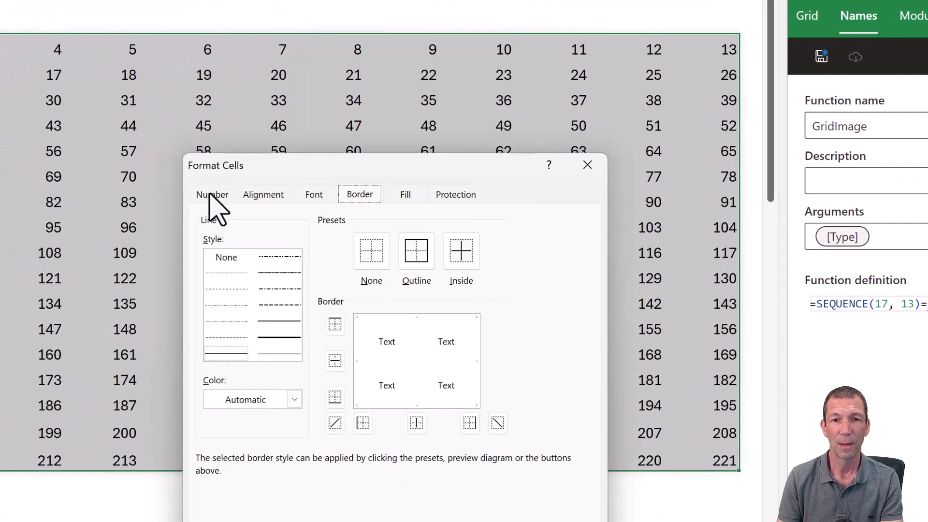
left_click(211, 194)
left_click(215, 378)
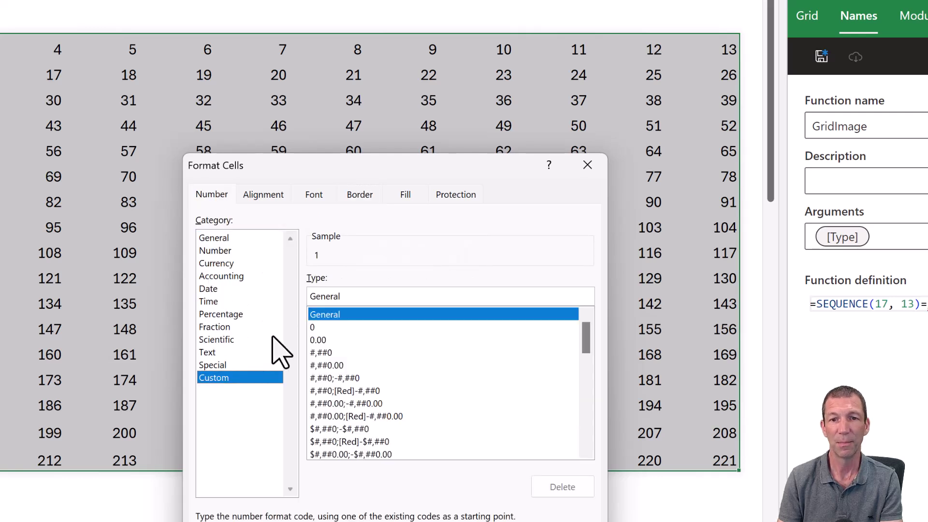
double_click(333, 296)
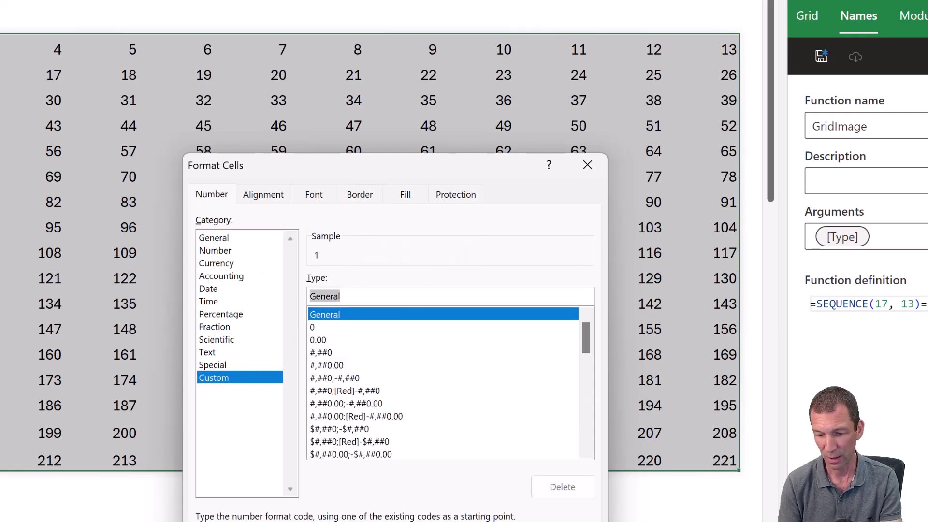
type(";;;")
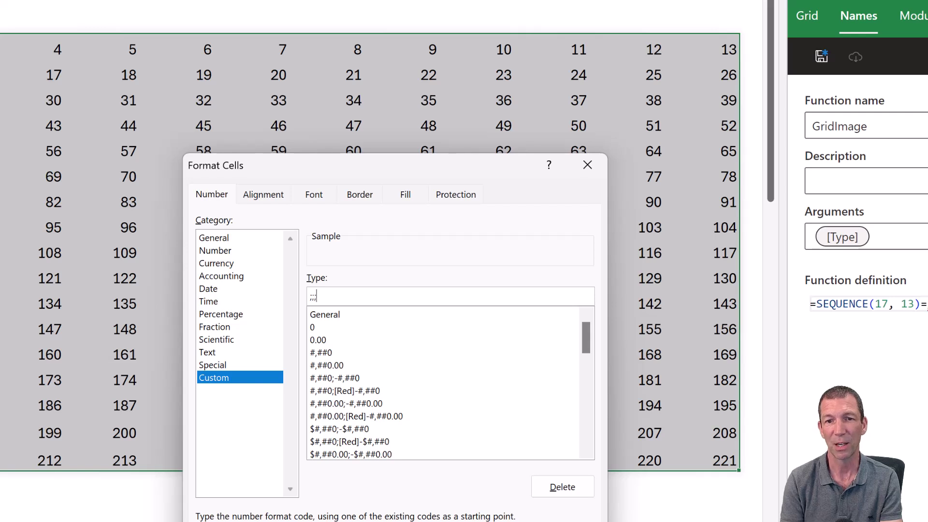
key("Return")
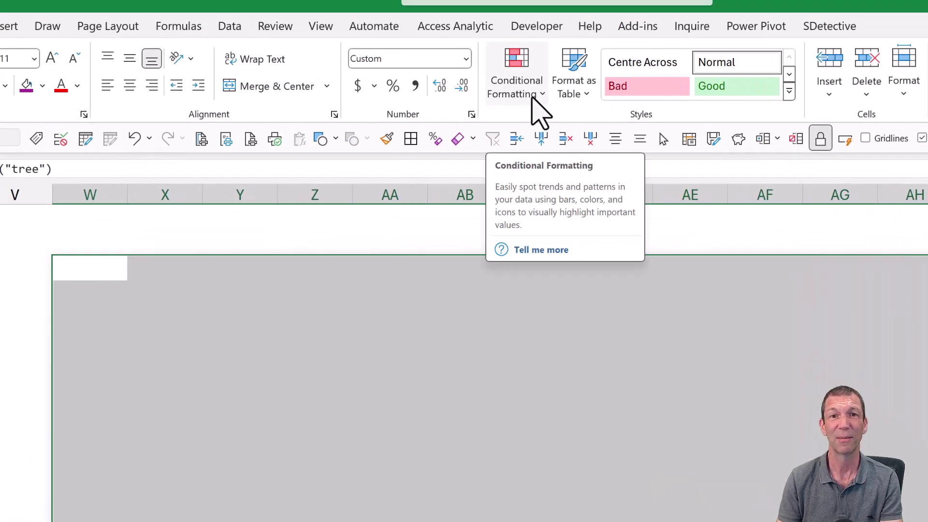
Step: Add a formula-based conditional formatting rule =W3="" with a white fill to the grid
left_click(534, 98)
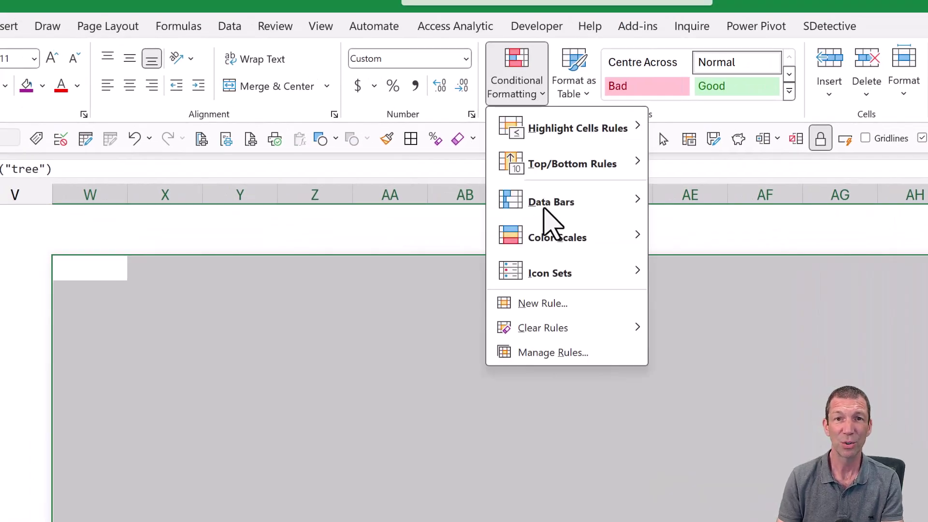
mouse_move(553, 276)
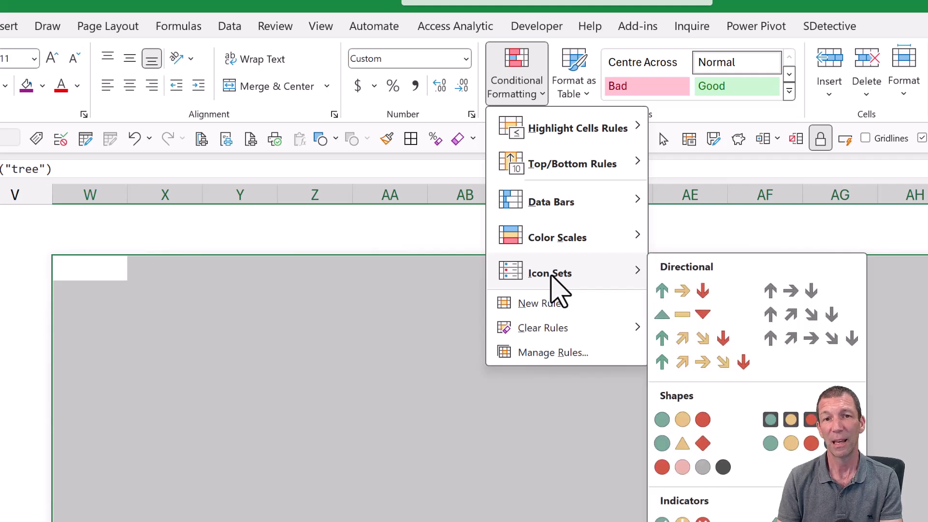
left_click(555, 304)
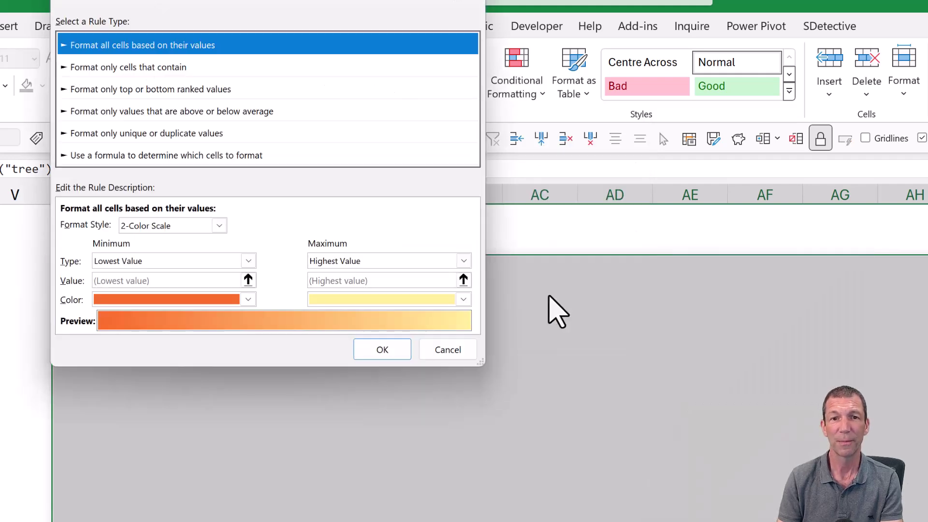
left_click(96, 155)
left_click(122, 225)
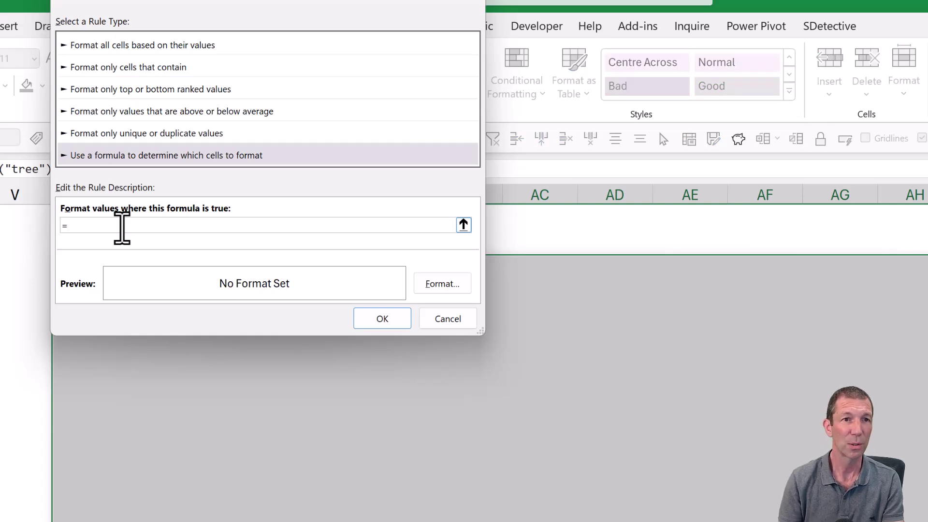
left_click_drag(200, 7, 351, 28)
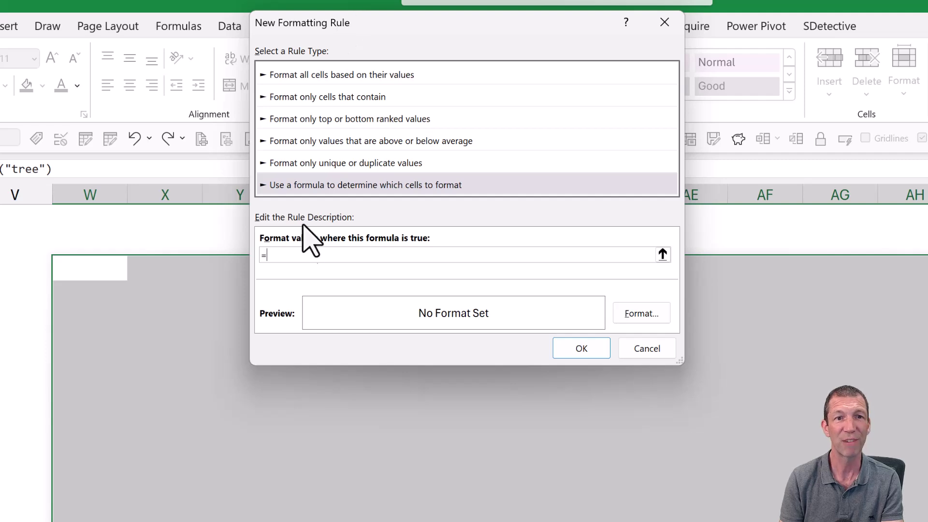
type("W3=\"")
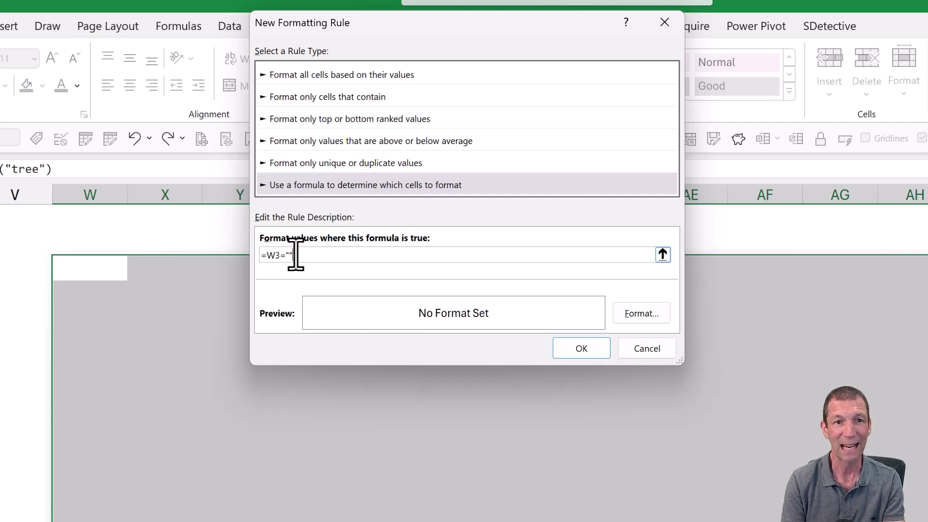
left_click(654, 318)
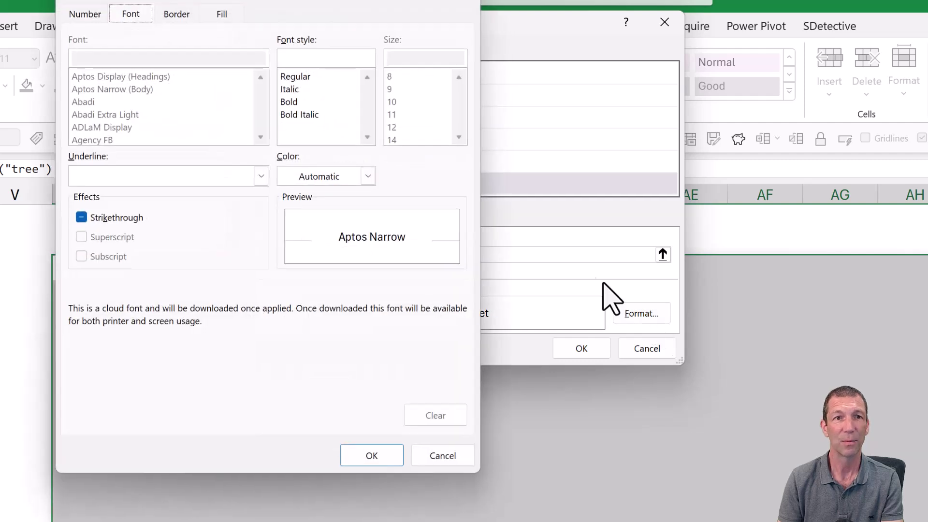
left_click(215, 14)
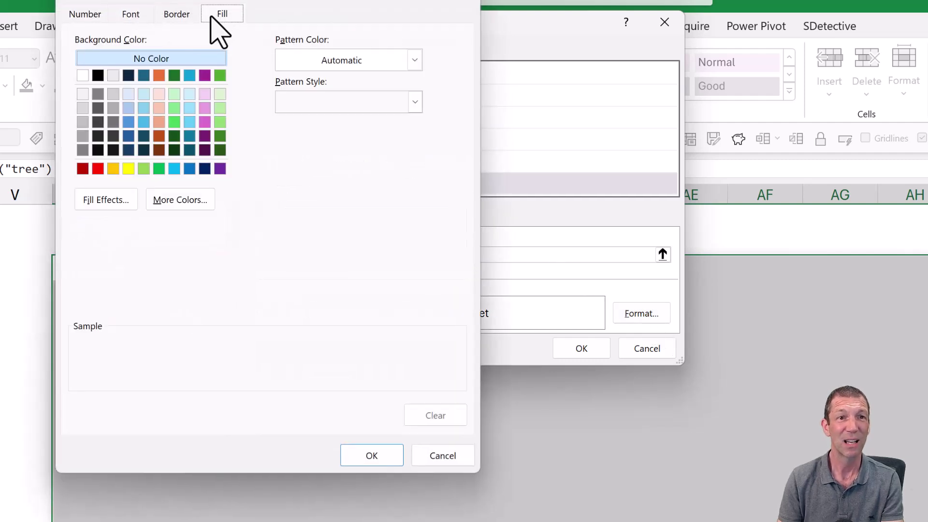
left_click(83, 75)
left_click(375, 454)
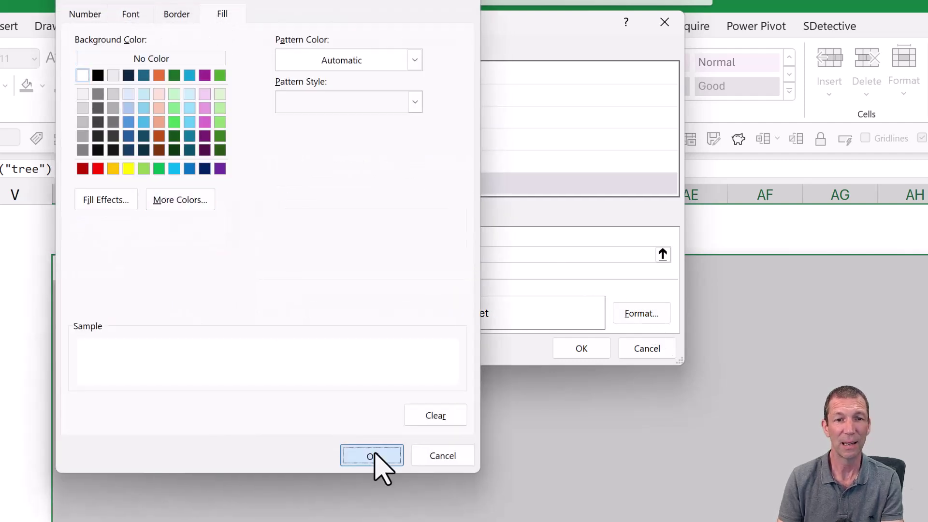
left_click(581, 352)
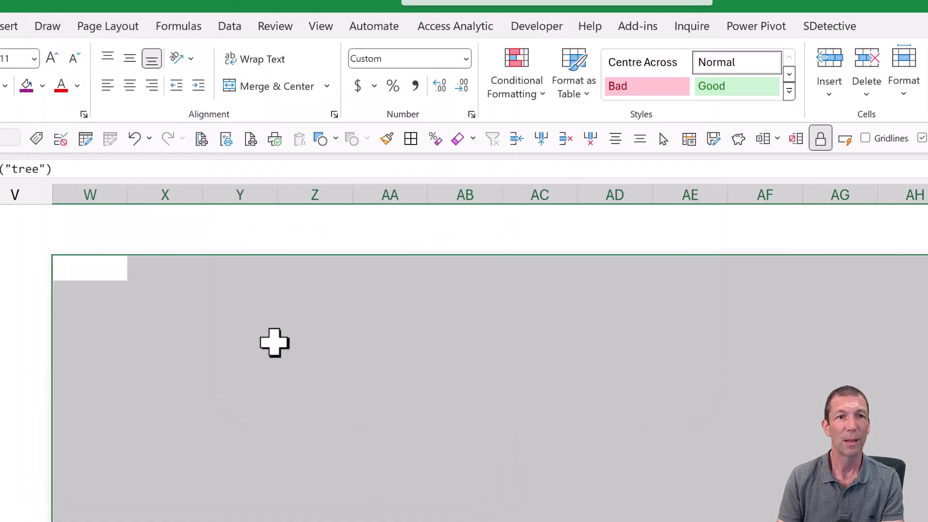
Step: Fill the blank cells in columns Y, AC and AE purple
left_click(270, 343)
left_click(26, 85)
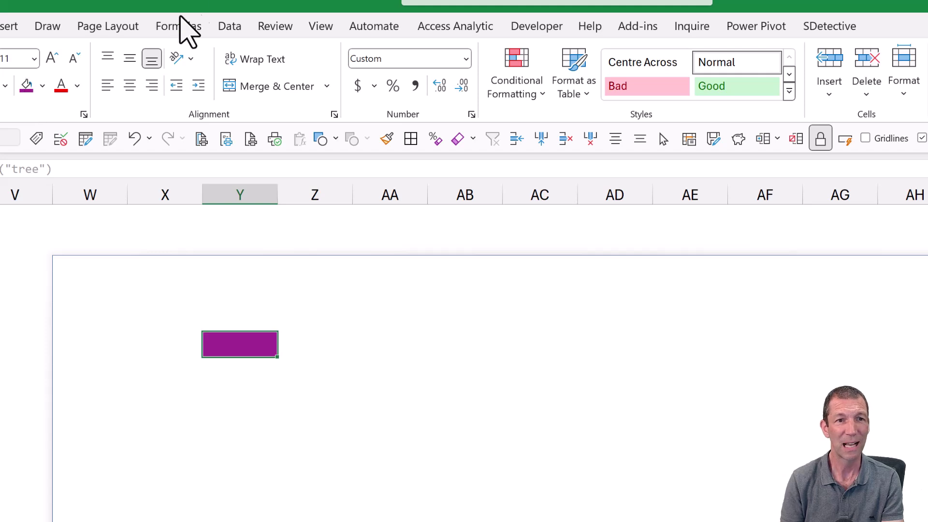
key("Right")
key("Right")
key("Right")
key("Right")
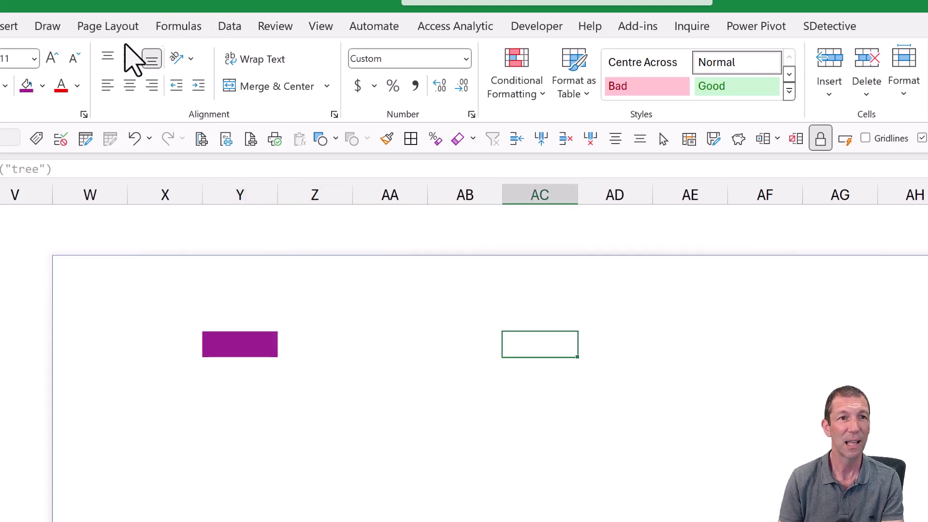
left_click(27, 86)
left_click(678, 344)
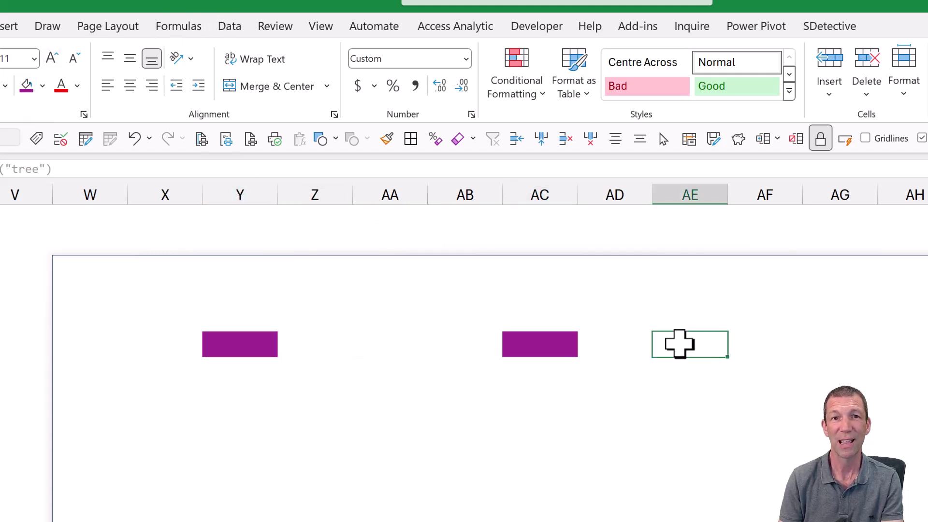
left_click(30, 86)
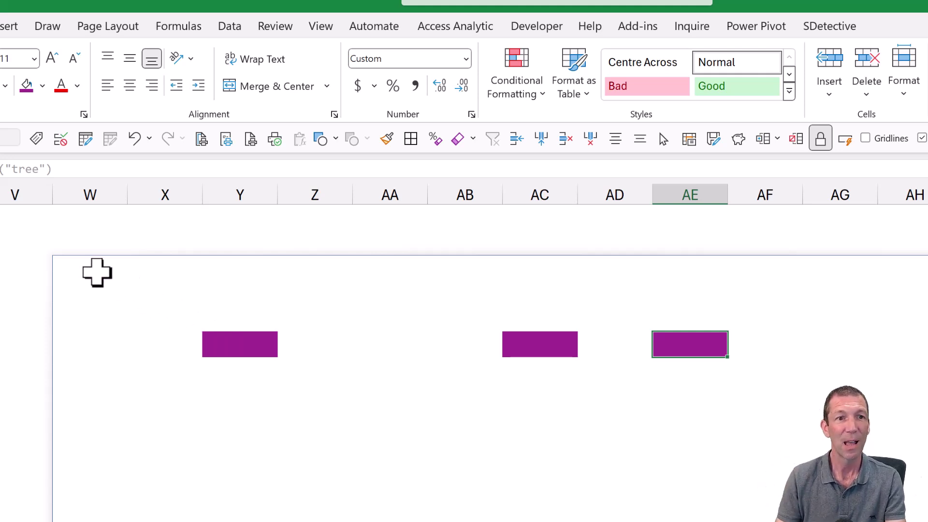
Step: Delete the tree image formula in column W, then undo to restore it
left_click(96, 269)
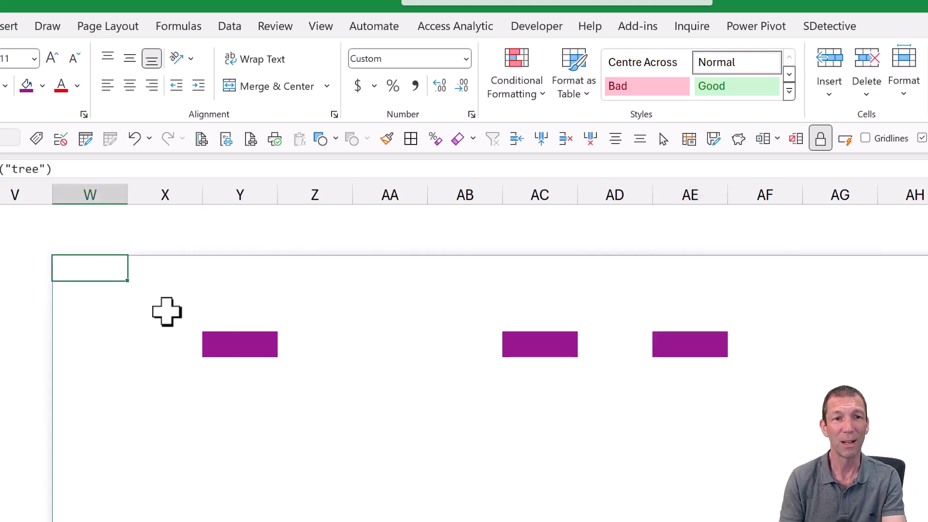
key("Delete")
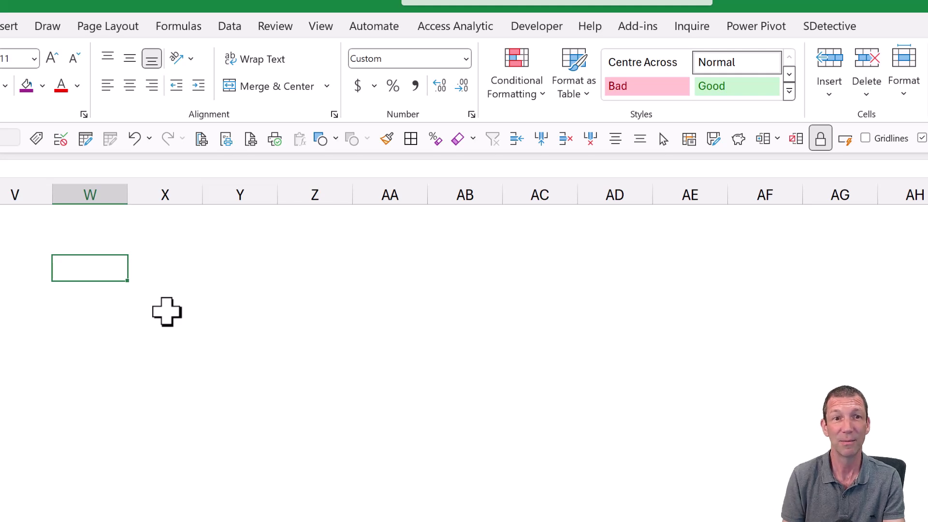
key("ctrl+z")
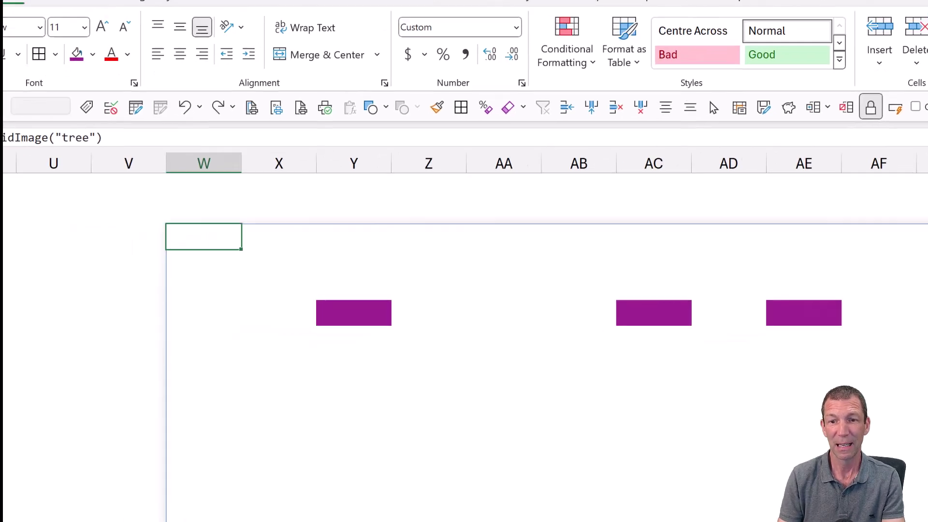
Step: Enter a GridImage formula with the "wyn" image name in C38 and scroll to view the picture
scroll(109, 423, "down", 6)
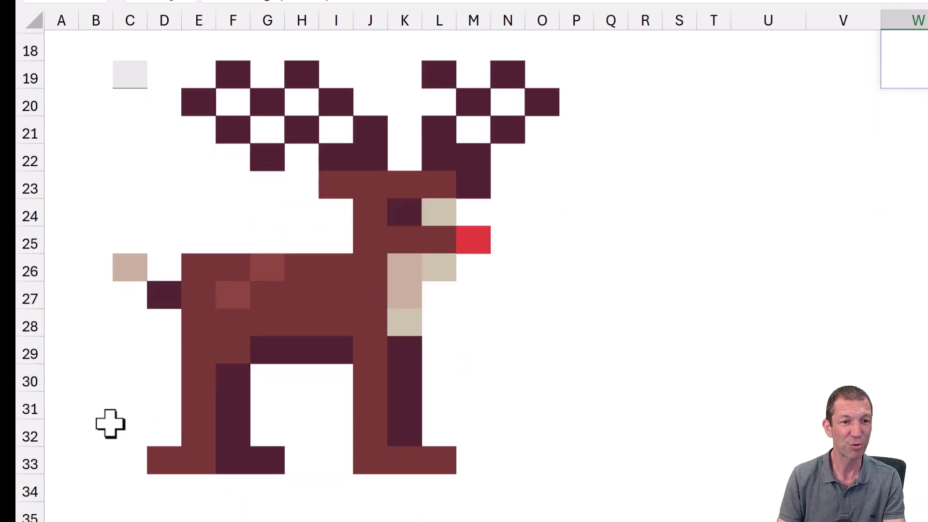
scroll(109, 423, "down", 4)
left_click(135, 290)
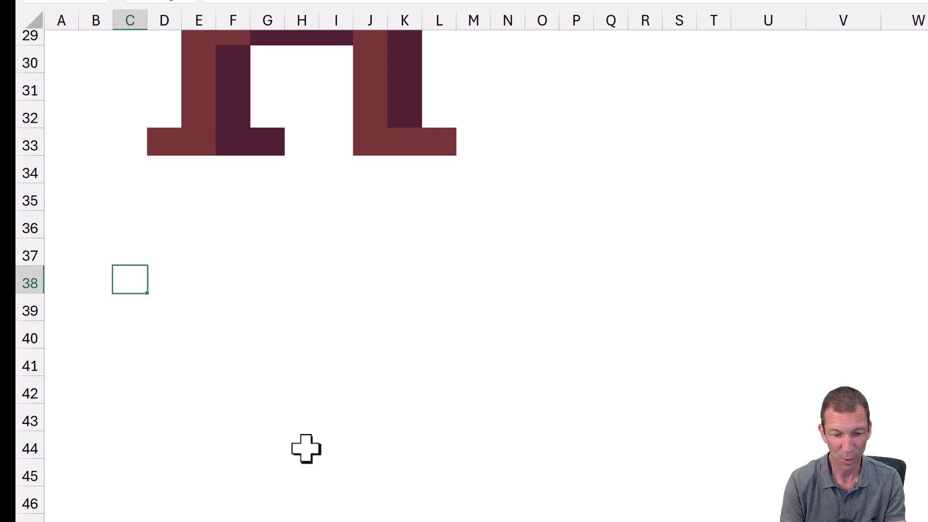
type("=grid\"")
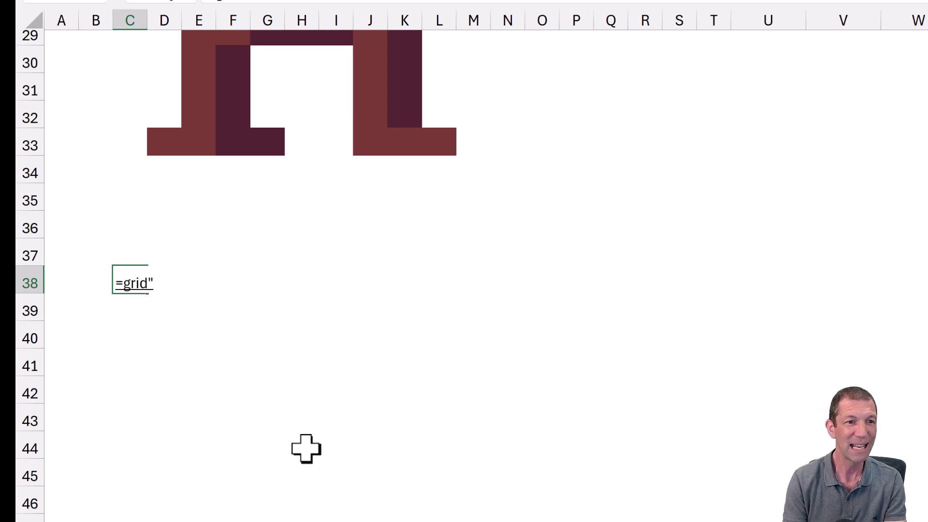
key("BackSpace")
key("Tab")
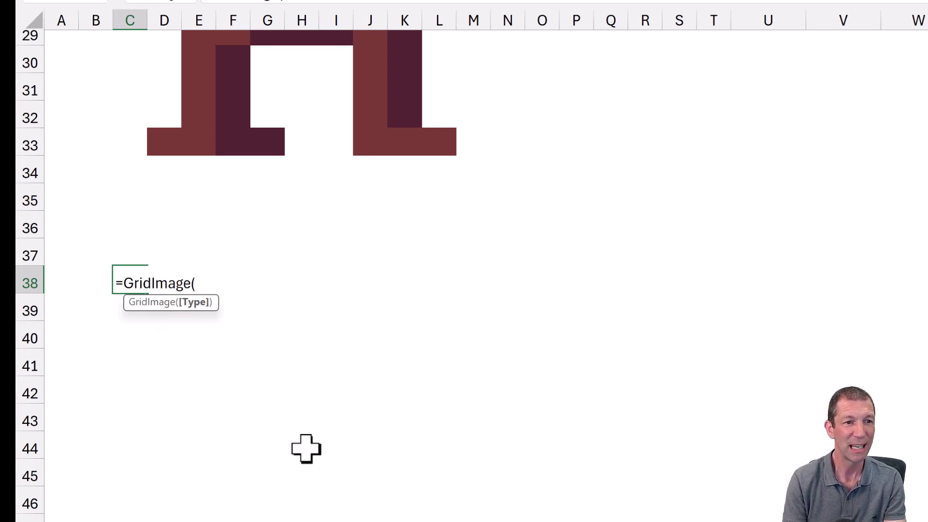
type("\"")
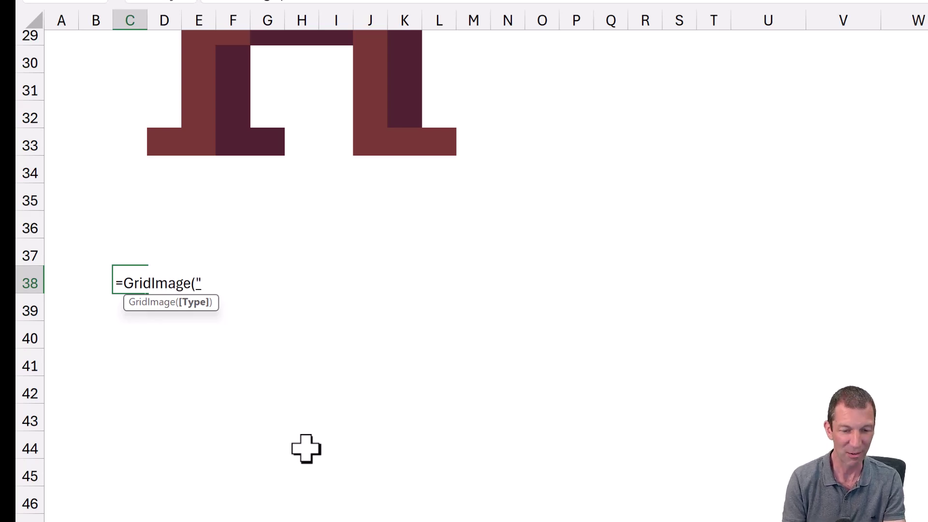
type("santa")
key("BackSpace")
key("BackSpace")
key("BackSpace")
key("BackSpace")
key("BackSpace")
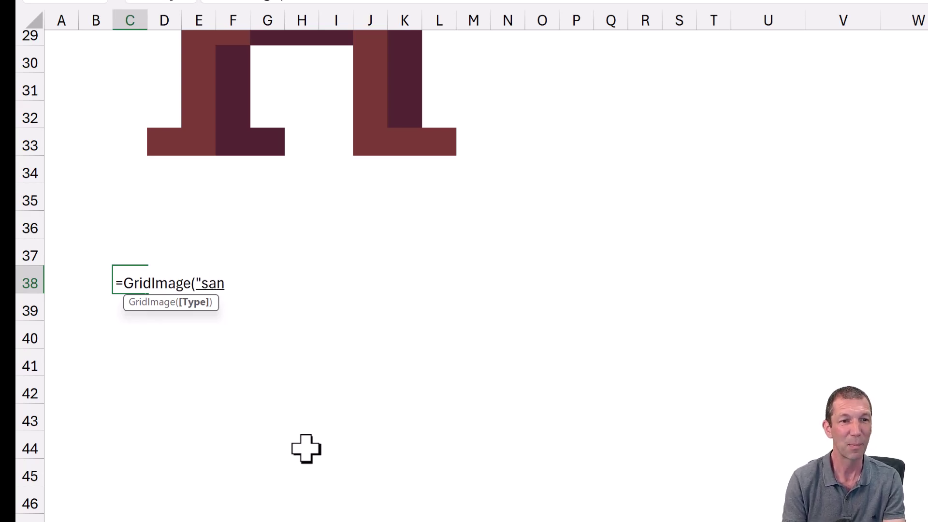
type("wyn\"")
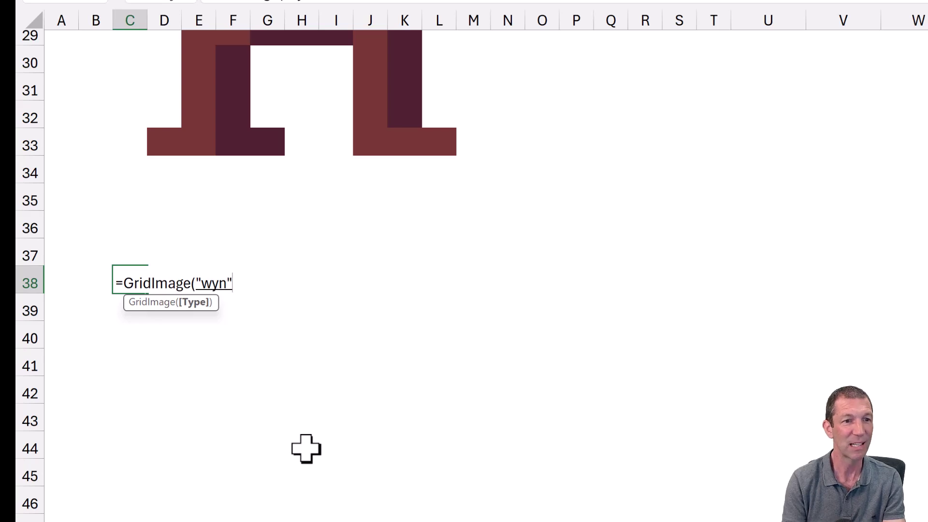
type(")")
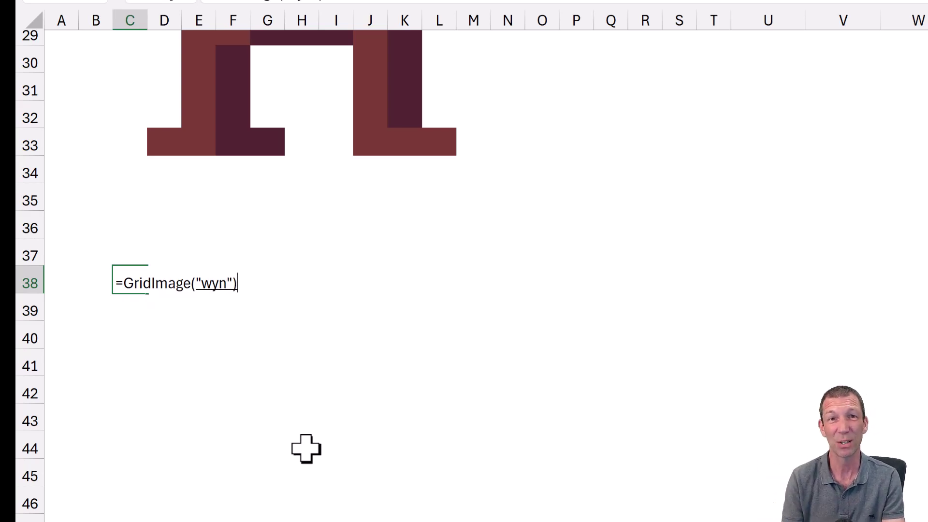
key("Return")
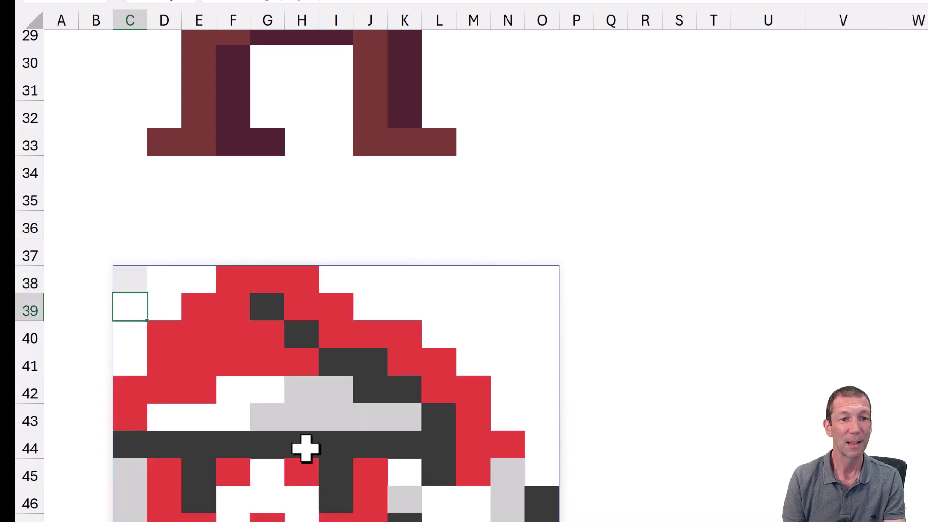
scroll(306, 448, "down", 5)
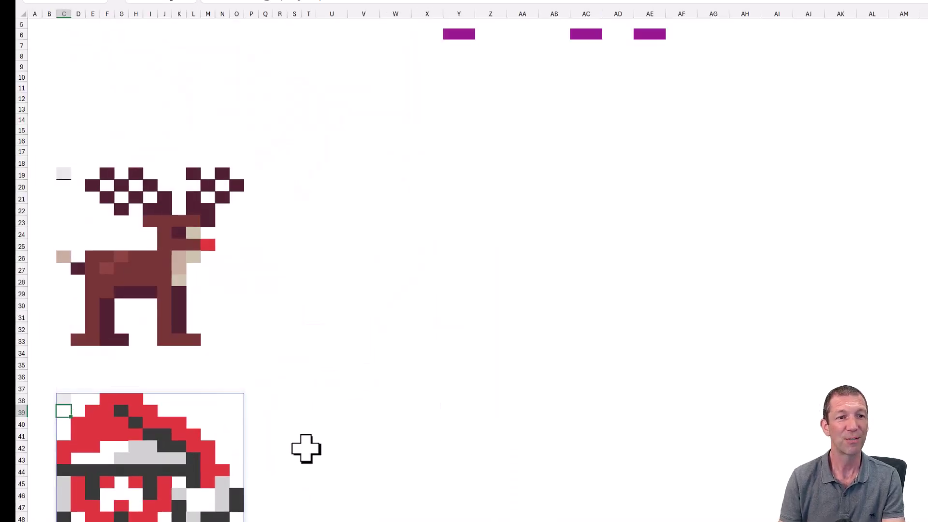
scroll(314, 469, "down", 3)
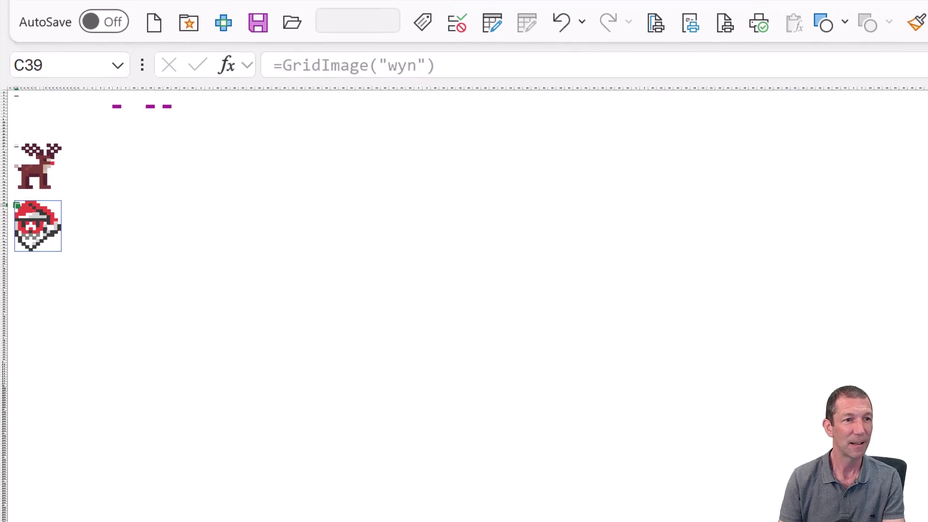
scroll(69, 252, "up", 5)
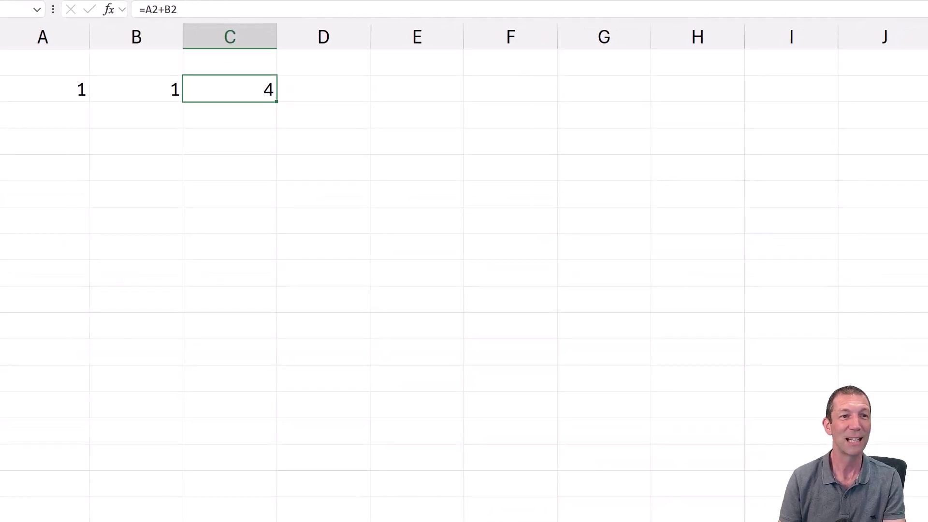
Step: Inspect A2, B2 and C2, then change B2 to 3 and then to 6
left_click(82, 88)
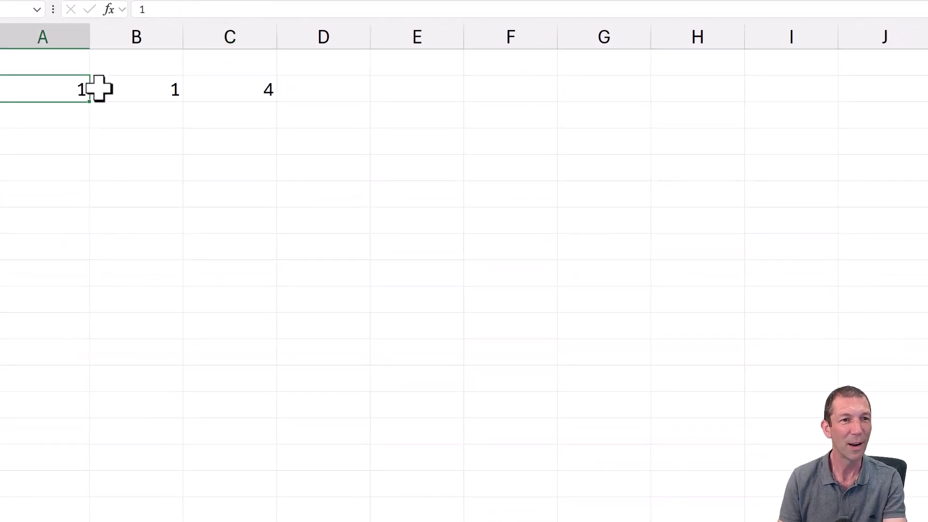
left_click(151, 93)
left_click(255, 89)
left_click(141, 89)
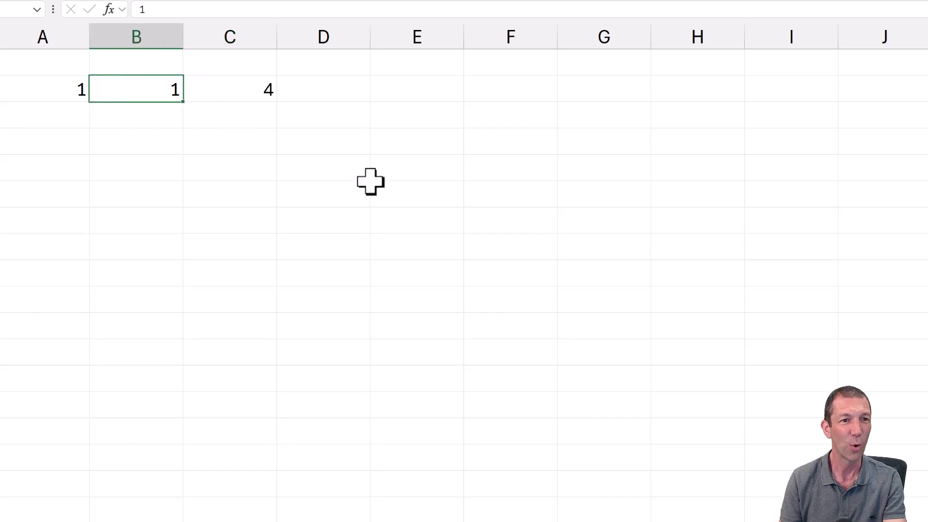
type("3")
key("Return")
key("Up")
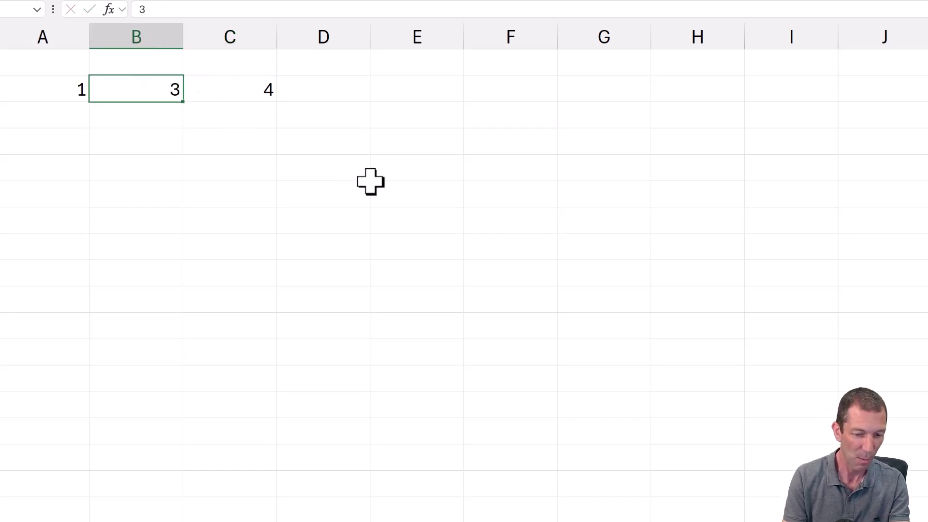
key("F2")
key("BackSpace")
type("6")
key("Return")
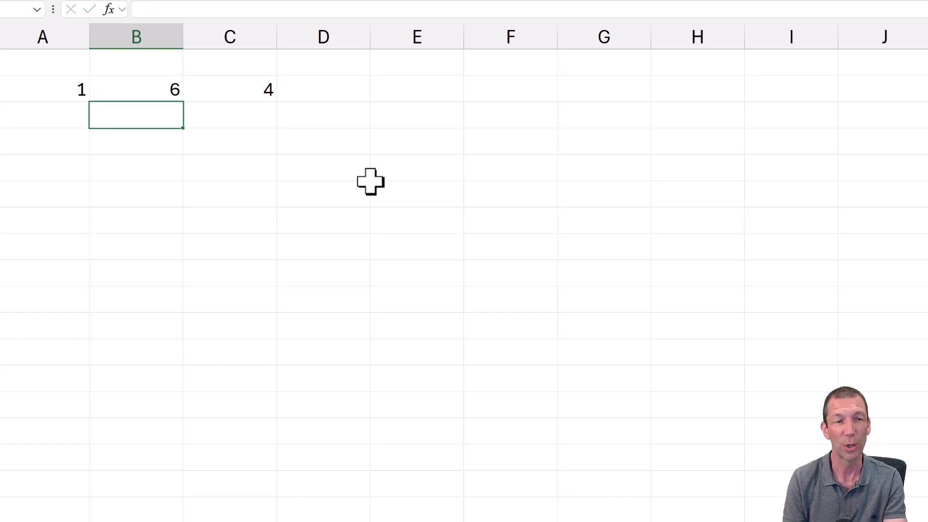
Step: Reveal C2's custom number format "4" in Format Cells and close it unchanged
key("Up")
key("Right")
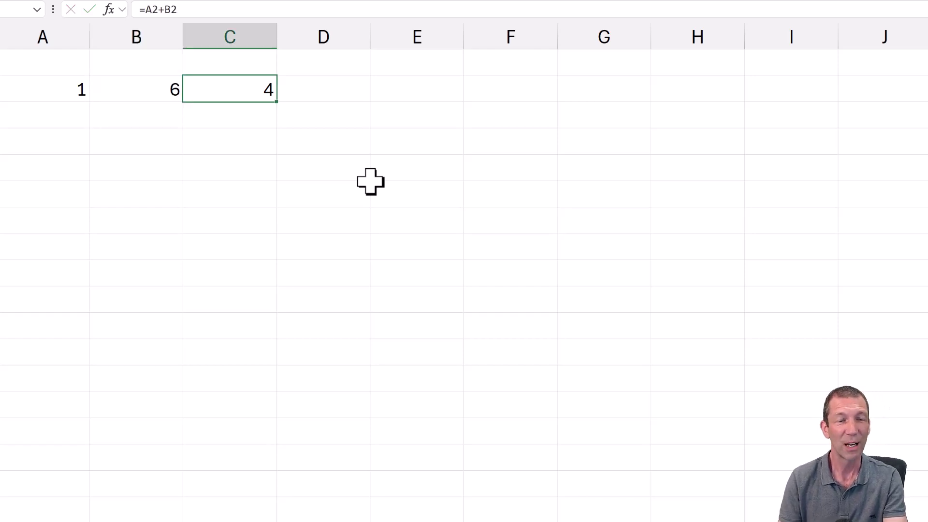
right_click(257, 88)
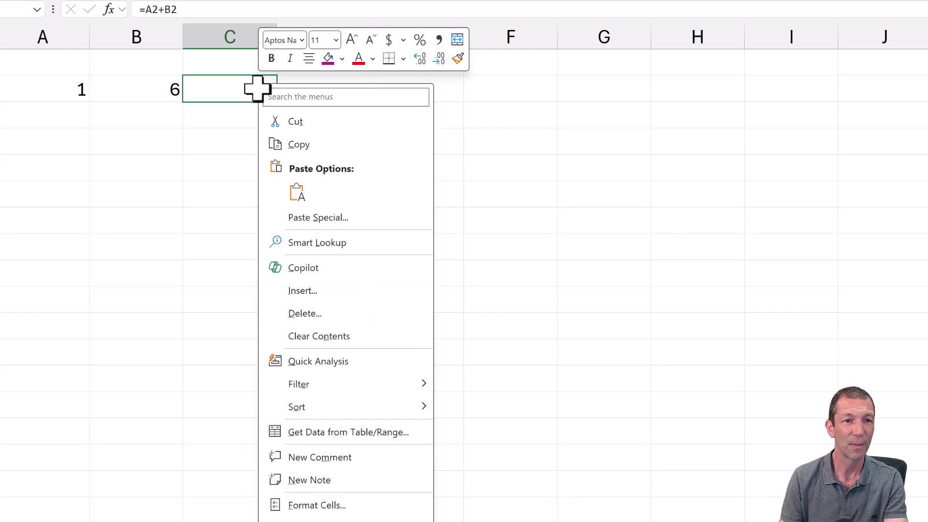
left_click(303, 505)
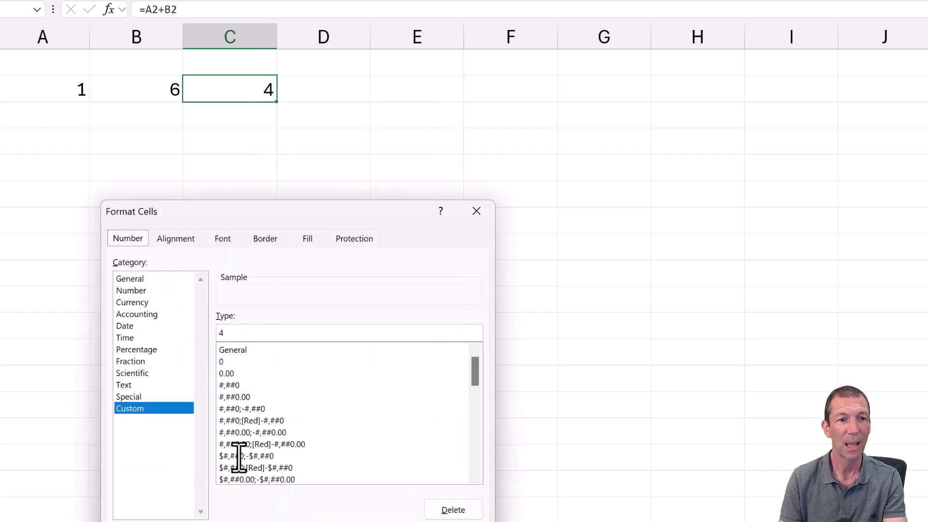
left_click(172, 409)
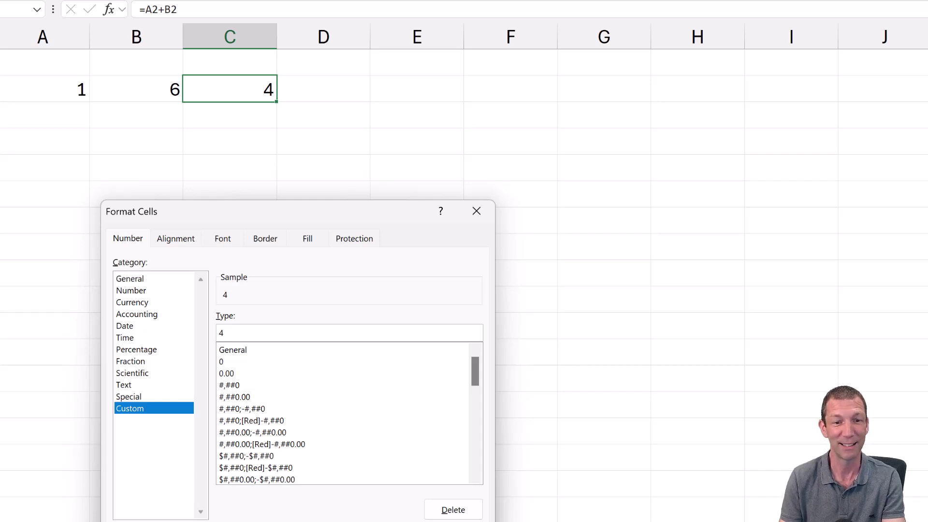
key("Escape")
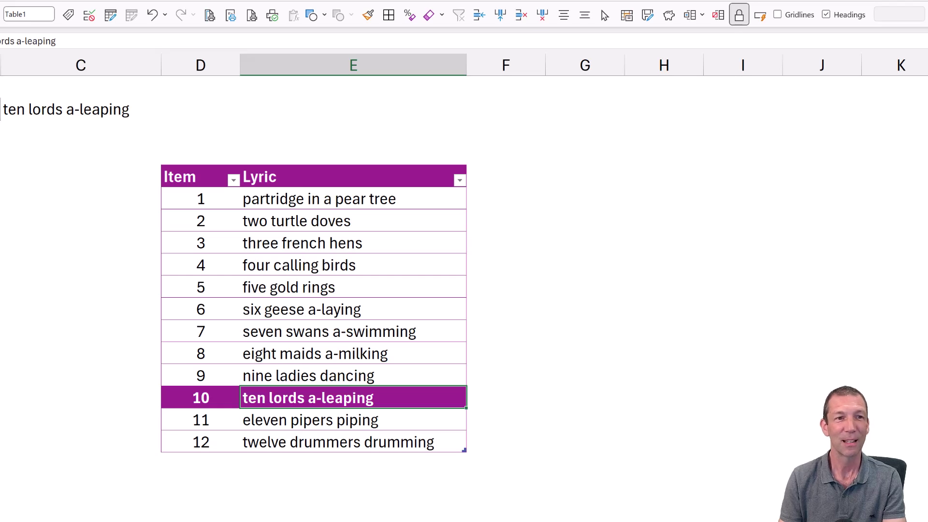
Step: Type xll in C3 to expand the LET lookup formula and highlight its variables and placeholders
left_click(48, 141)
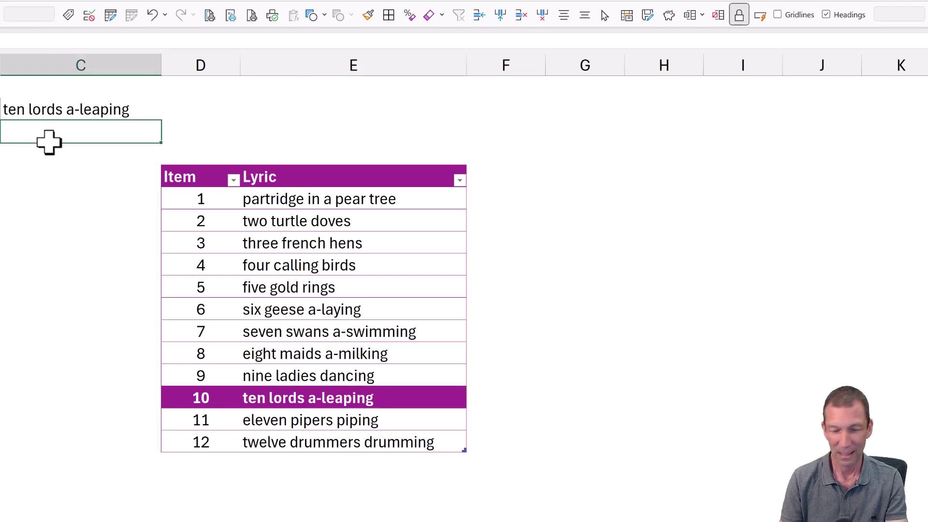
type("x")
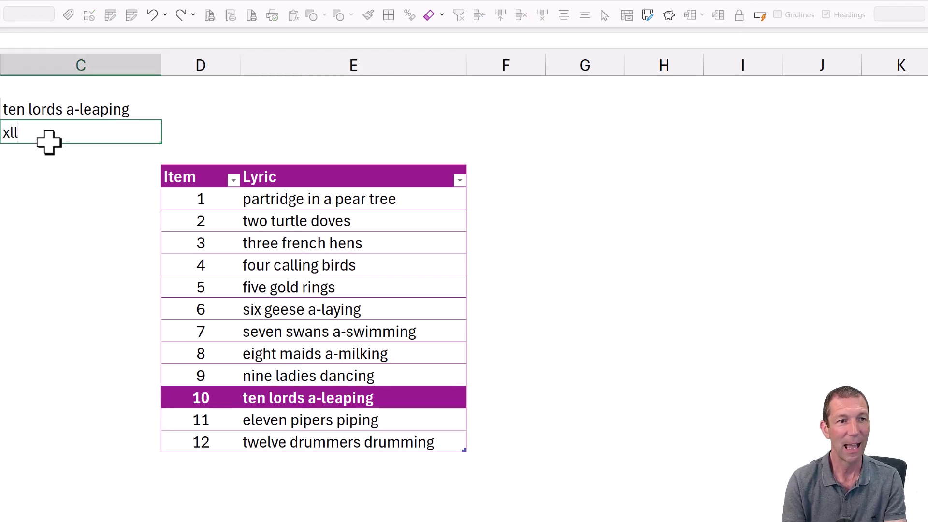
type("ll")
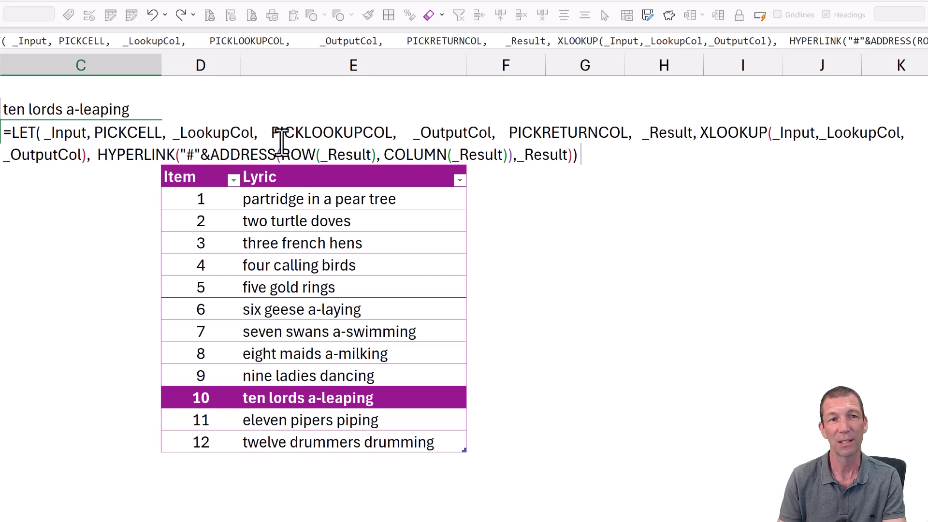
left_click(142, 137)
double_click(142, 137)
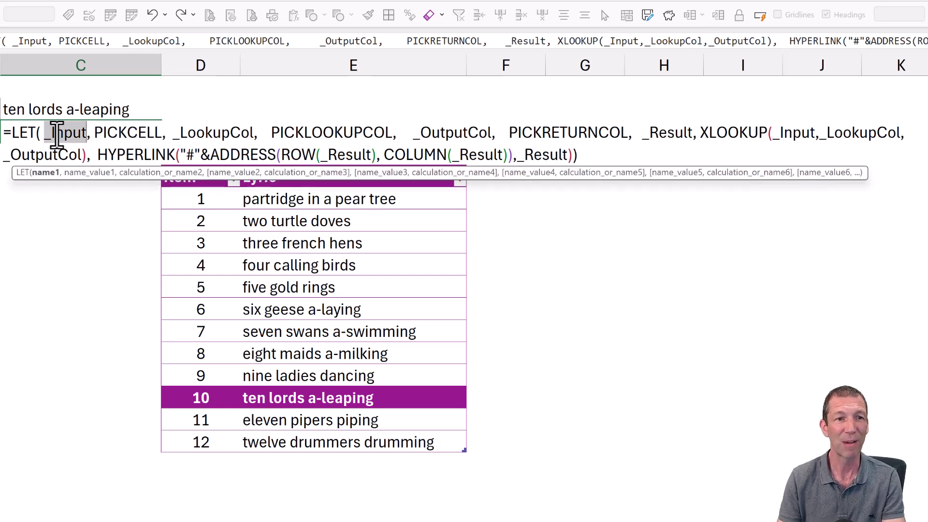
double_click(58, 133)
double_click(215, 132)
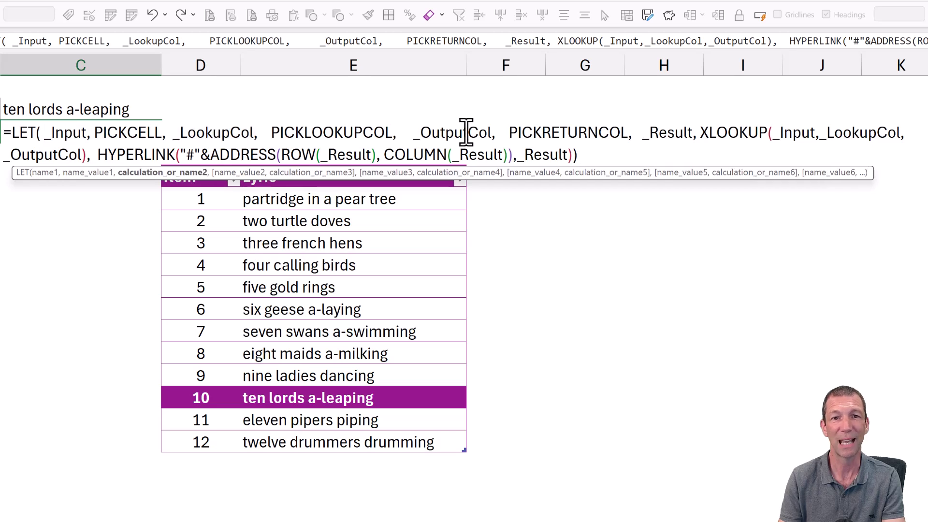
double_click(467, 133)
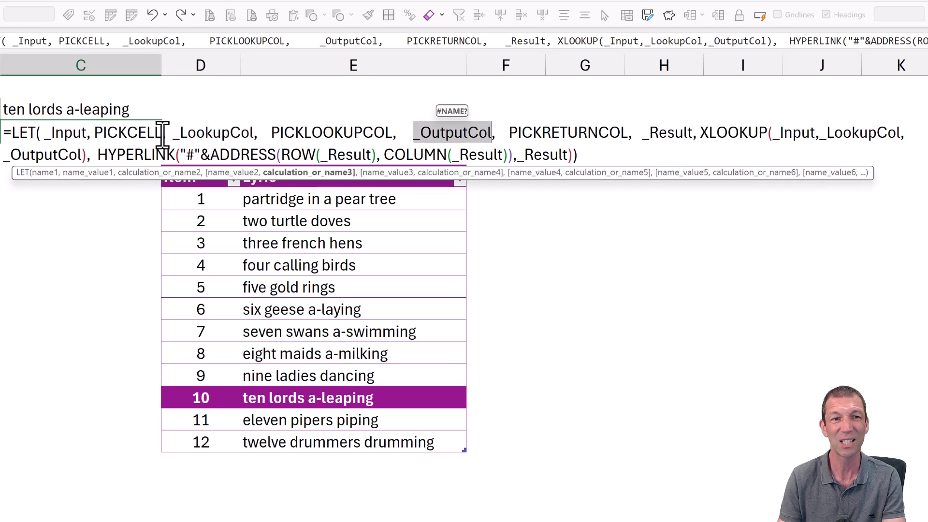
double_click(129, 133)
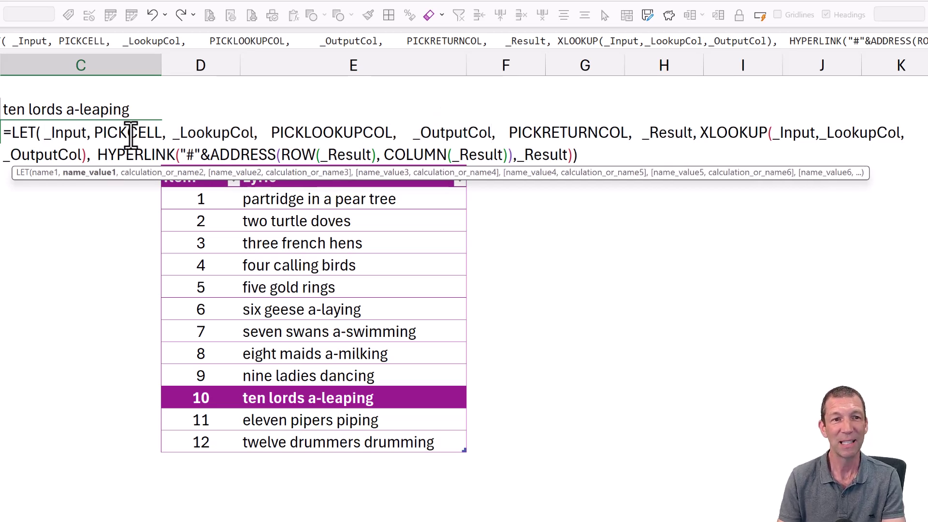
double_click(329, 132)
double_click(552, 133)
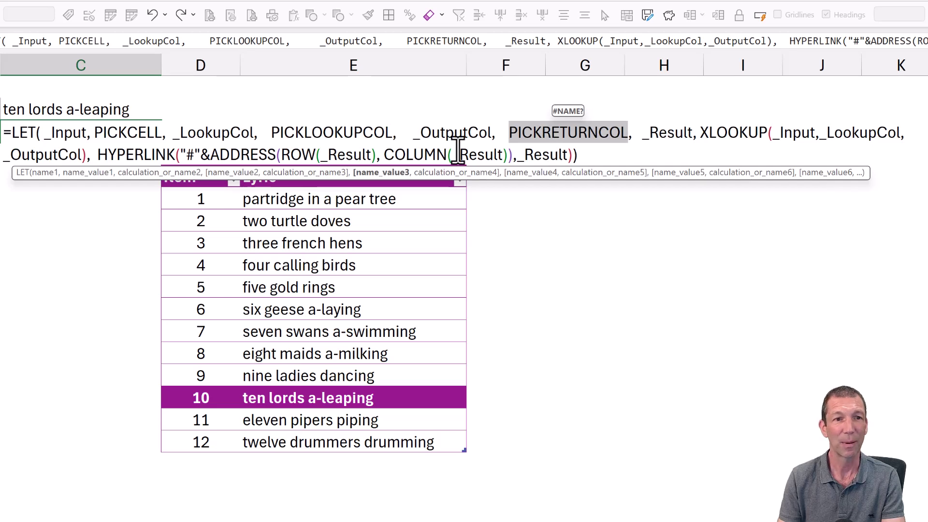
Step: Select and cut the whole expanded formula, leaving C3 empty, then go to File
left_click_drag(106, 154, 590, 160)
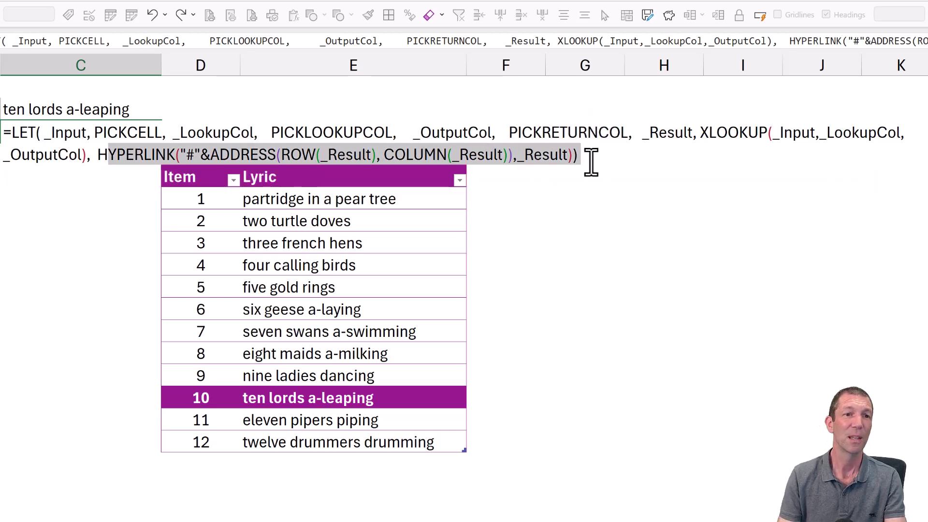
left_click_drag(6, 131, 641, 162)
key("ctrl+x")
key("Return")
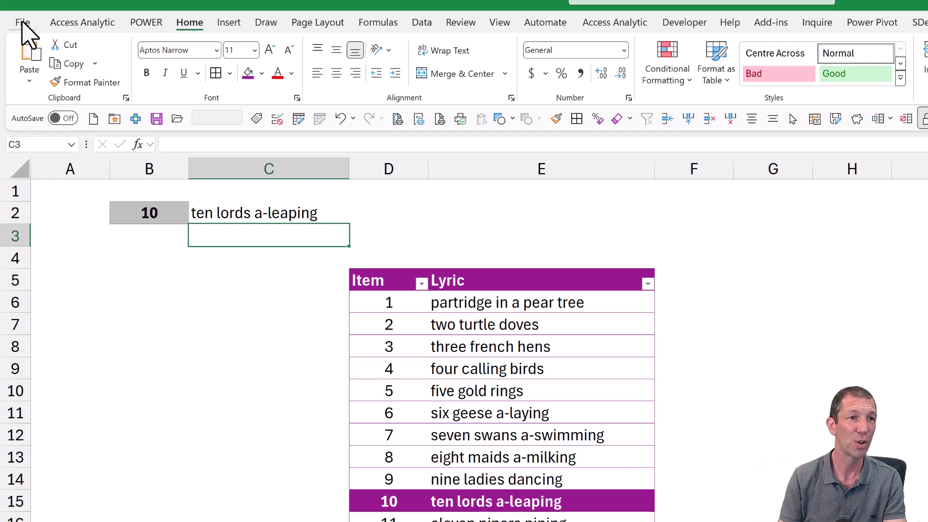
left_click(22, 25)
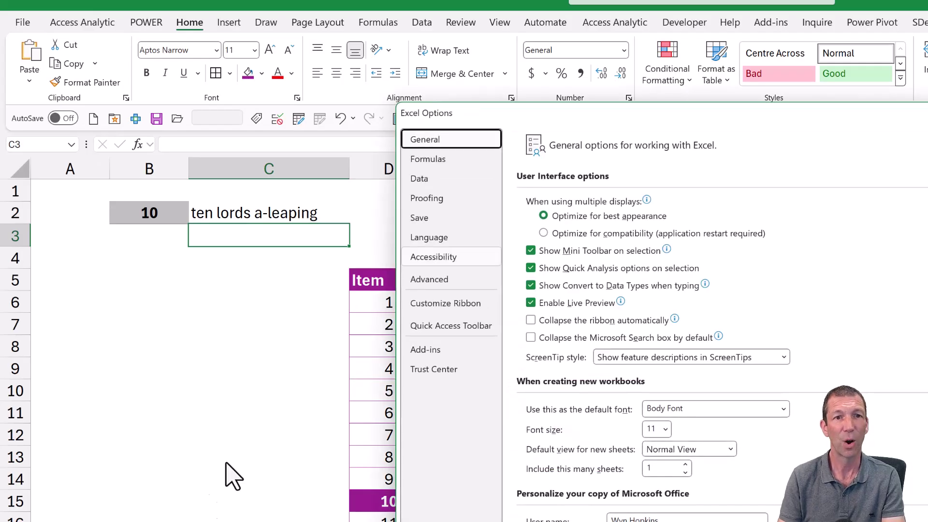
Step: View the AutoCorrect Replace/With list under Proofing, then cancel and close Excel Options unchanged
left_click(432, 199)
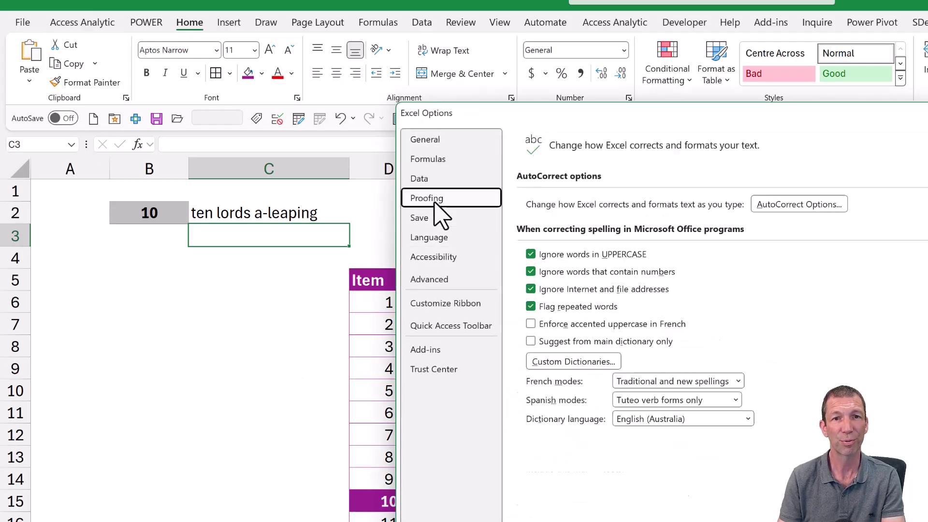
left_click(798, 206)
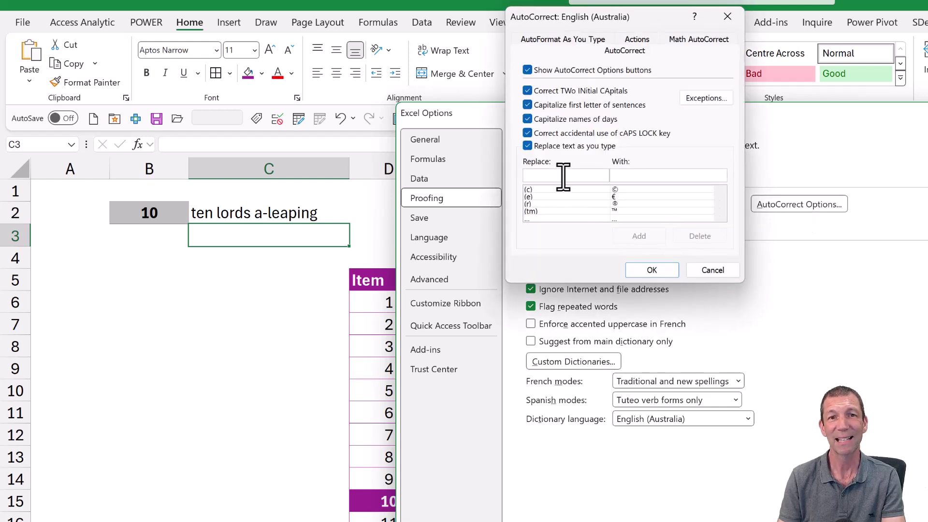
left_click(653, 177)
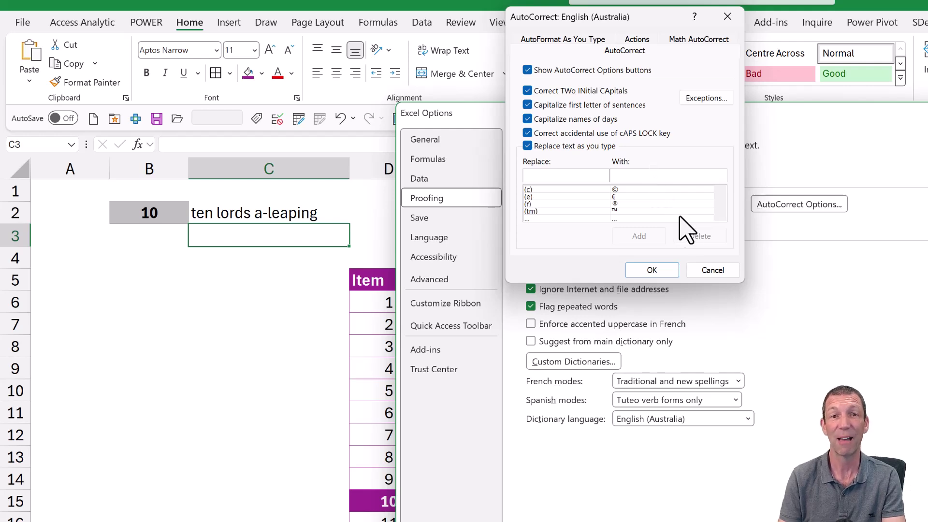
left_click(719, 274)
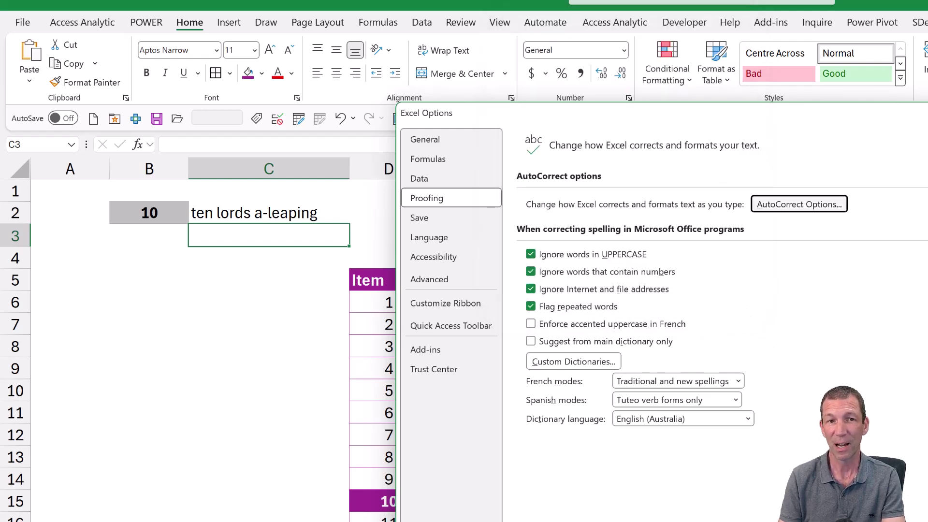
key("Escape")
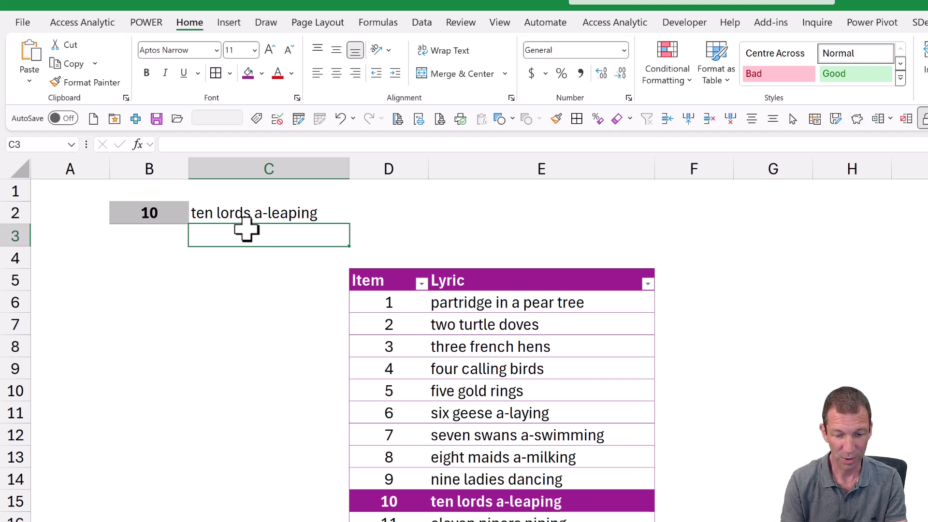
Step: Cancel the partial entry in C3 and expand the xll shortcut into the LET formula in D2
type("xll")
key("Escape")
key("Up")
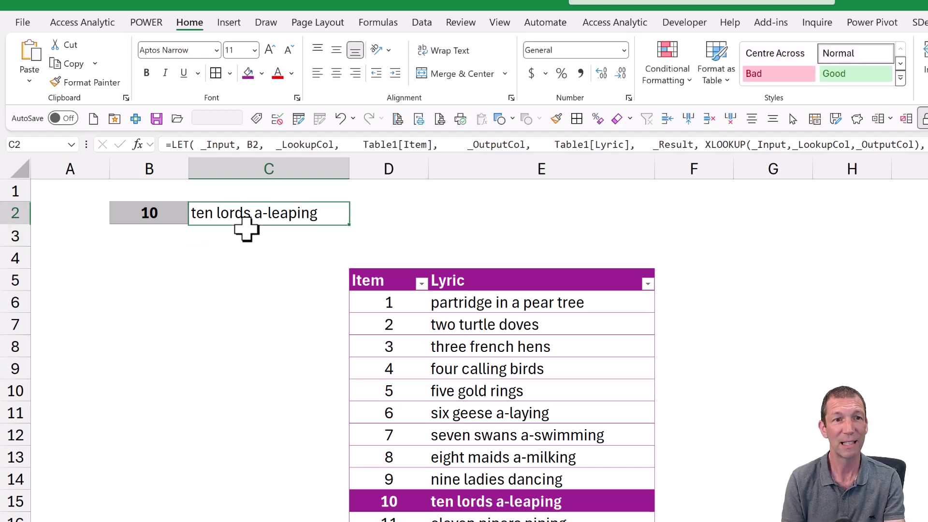
key("Right")
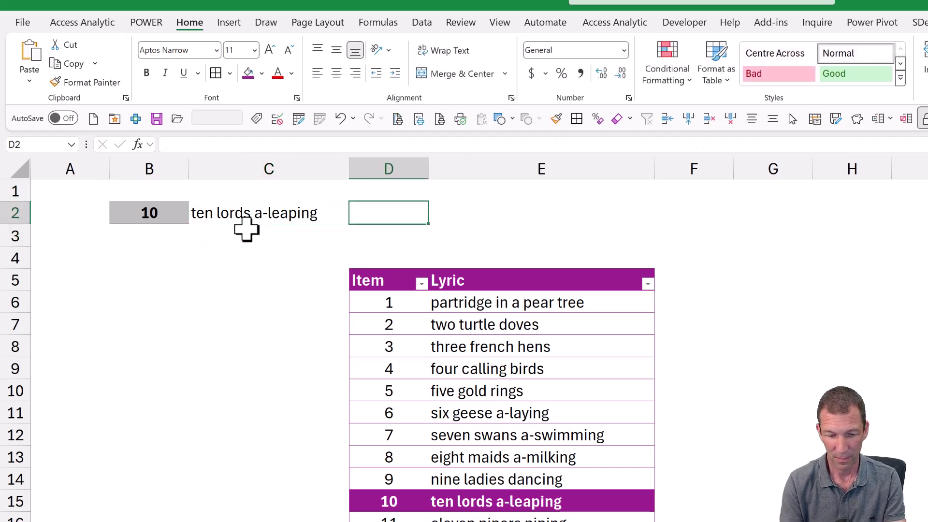
type("xll")
key("space")
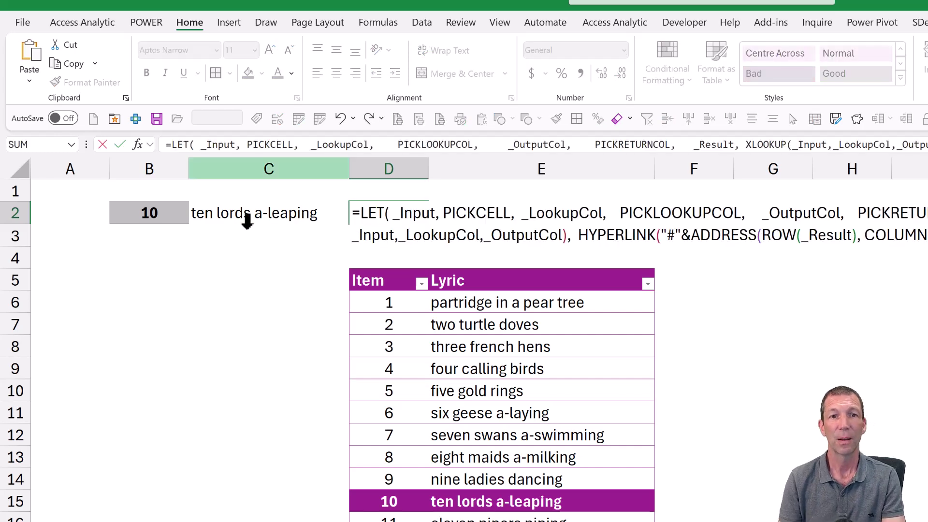
Step: Fill the placeholders with B2, Table1[Item] and Table1[Lyric], and commit the formula
double_click(463, 213)
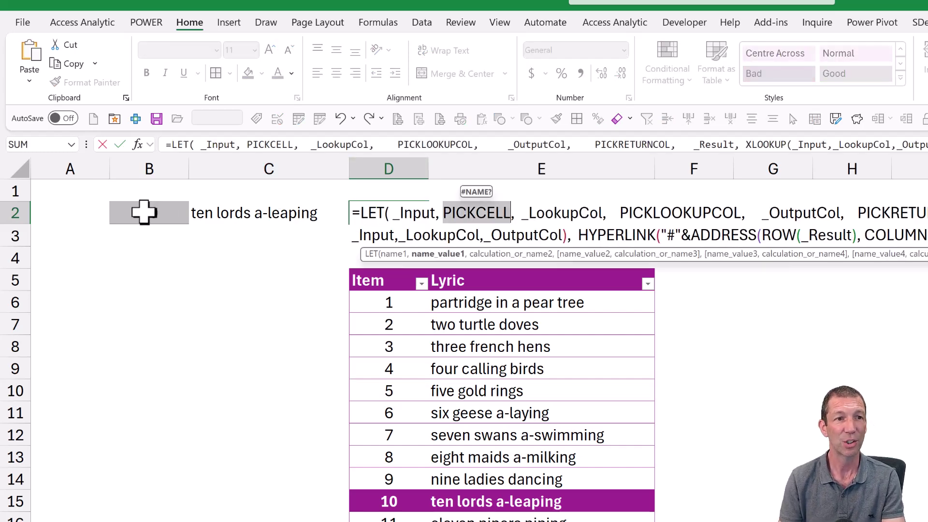
left_click(144, 211)
double_click(620, 213)
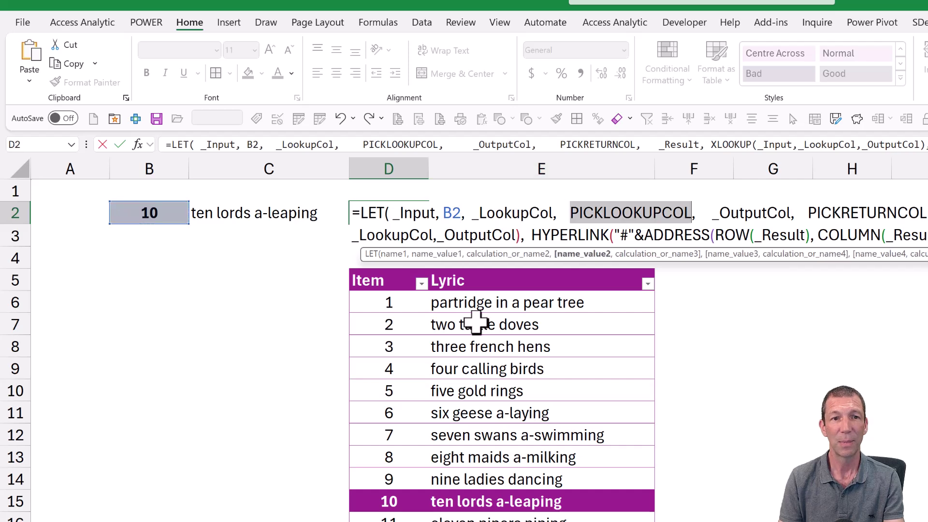
left_click(401, 380)
key("ctrl+space")
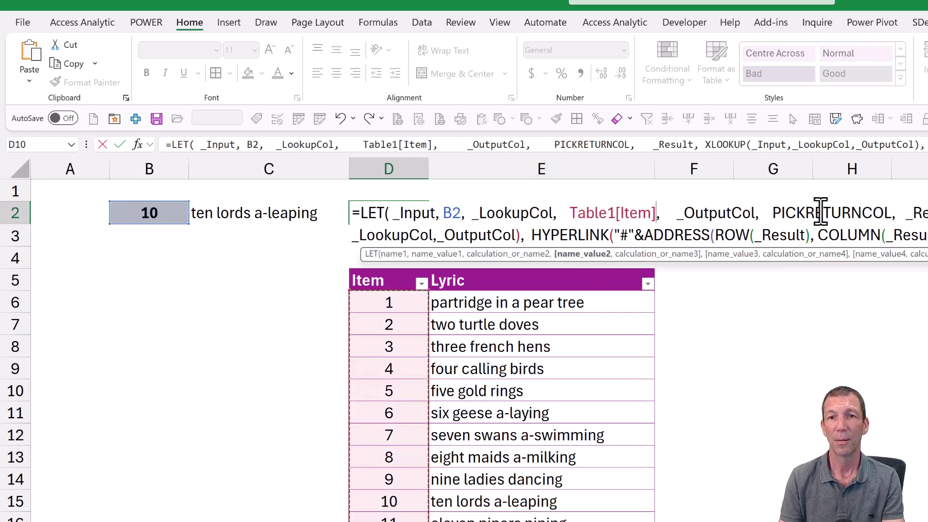
double_click(820, 213)
left_click(551, 363)
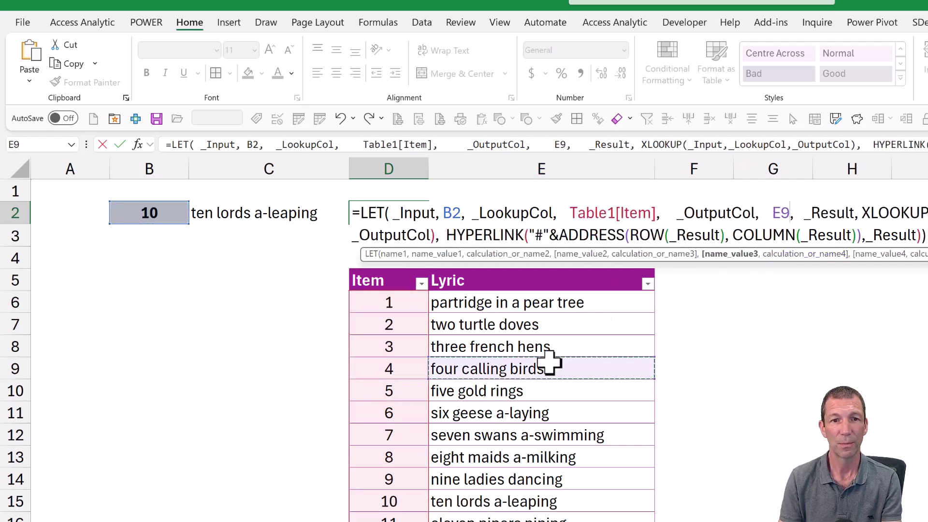
key("ctrl+space")
key("Return")
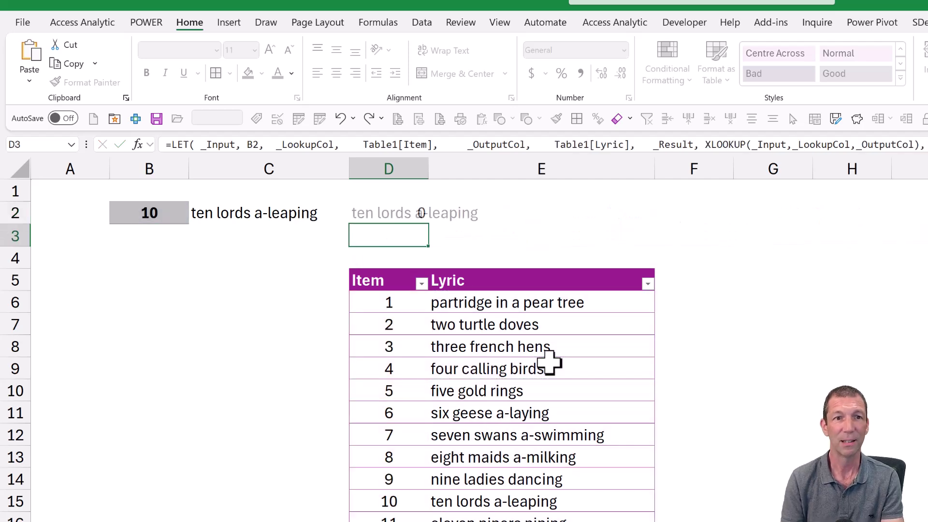
Step: Pick 12 from B2's dropdown so D2 returns 'twelve drummers drumming'
key("Up")
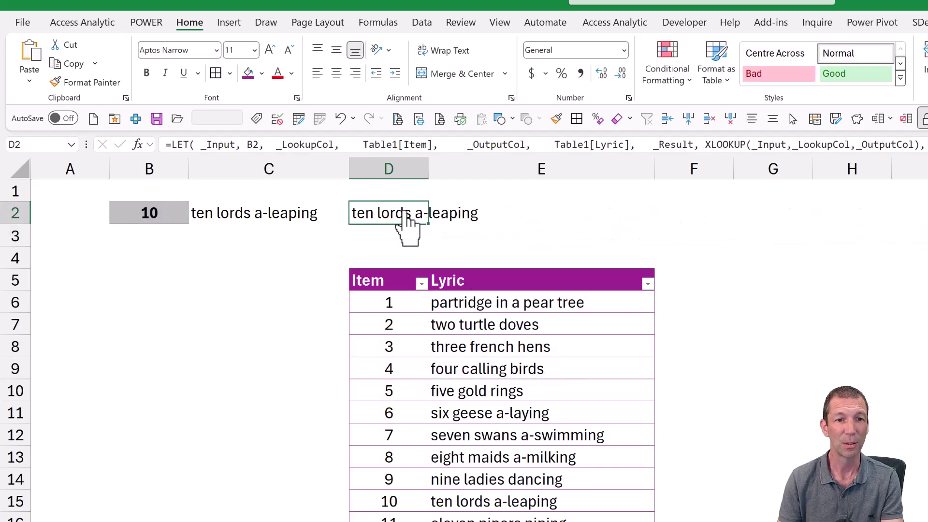
key("ctrl+bracketleft")
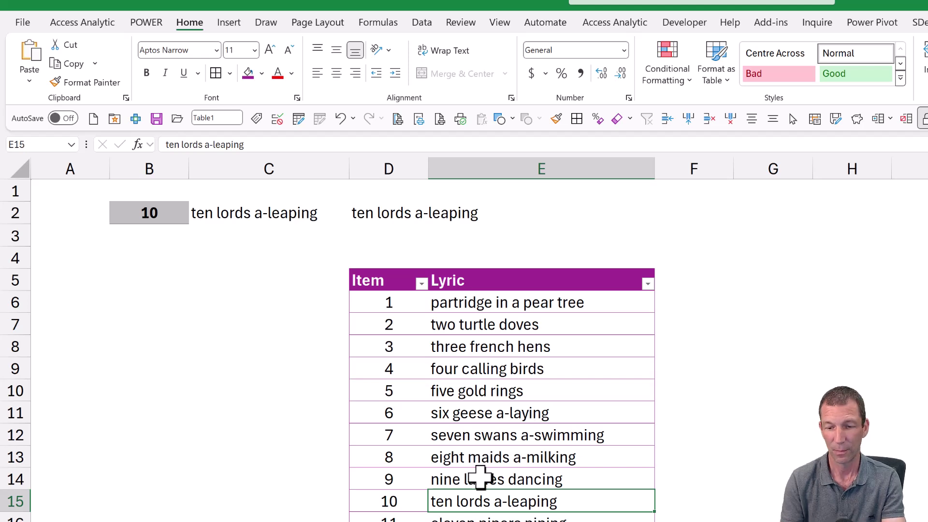
key("Down")
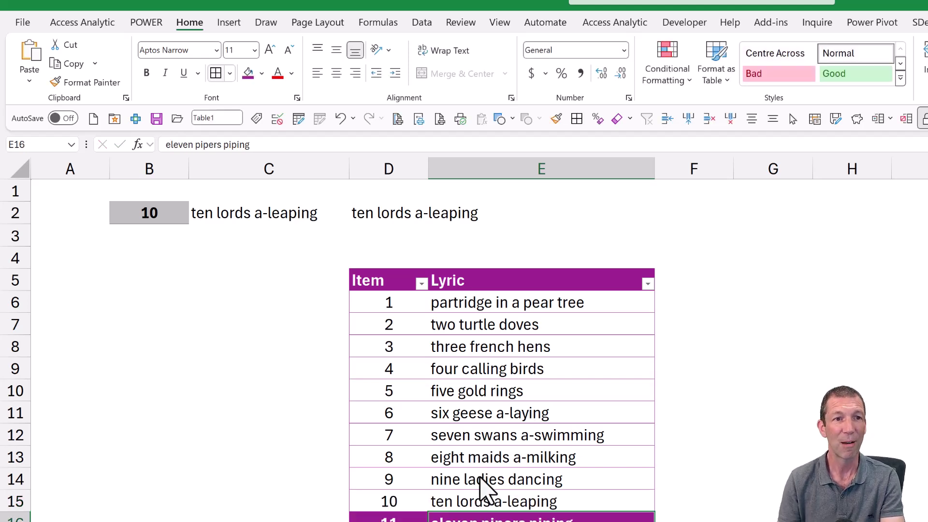
left_click(159, 203)
left_click(194, 219)
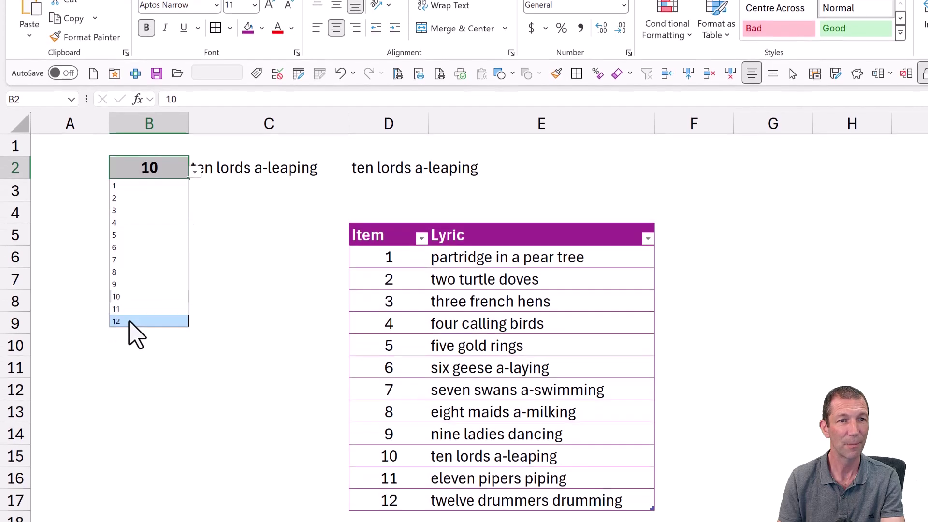
left_click(131, 322)
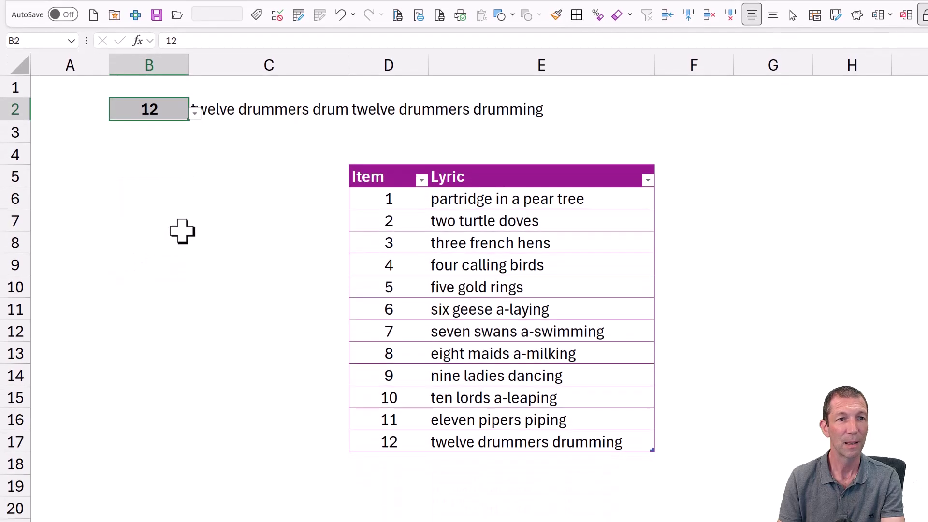
left_click(386, 168)
key("ctrl+bracketleft")
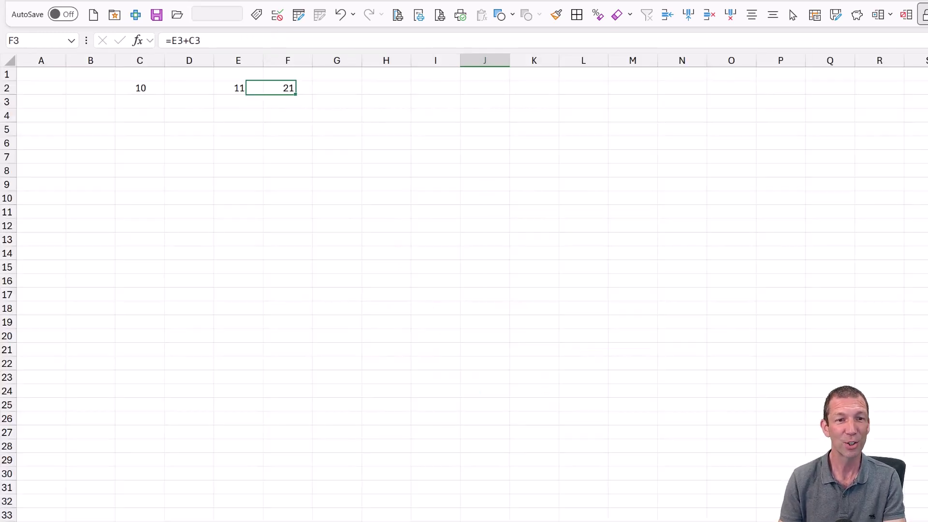
Step: Enter 10 and 11 in row 4, then a formula referencing the empty cell to its left, showing 0
left_click(189, 114)
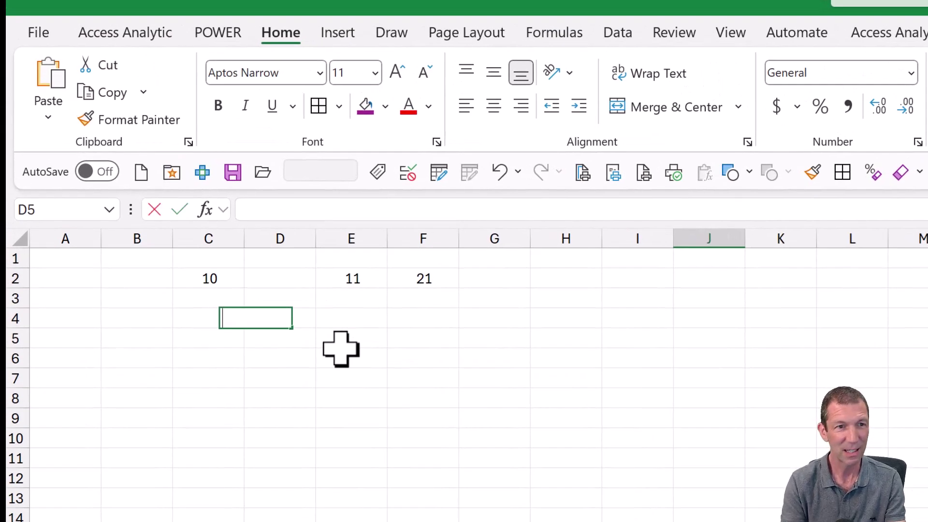
type("10")
key("Tab")
key("Tab")
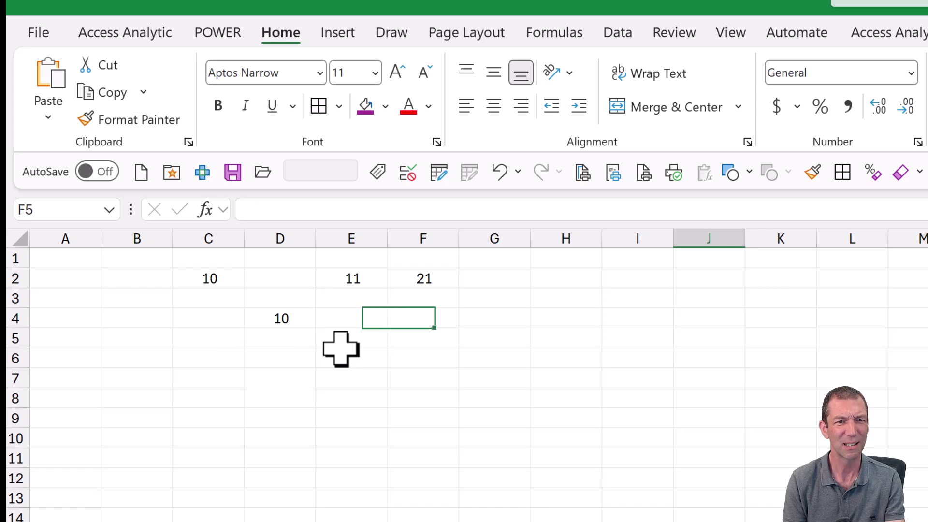
type("11")
key("Tab")
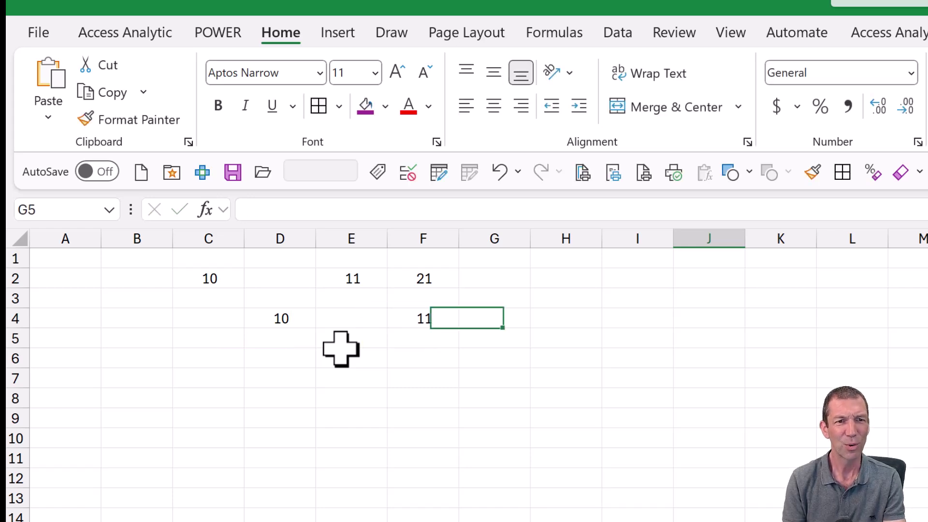
key("Tab")
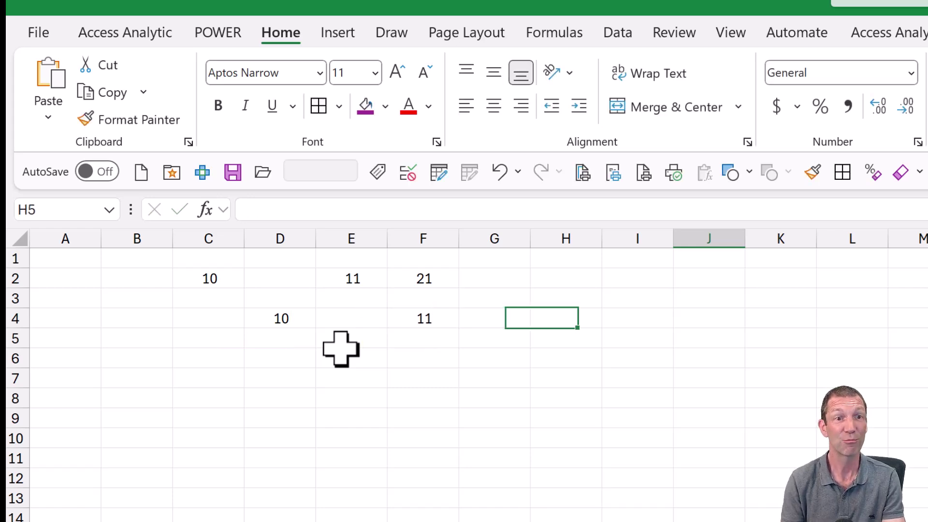
type("=")
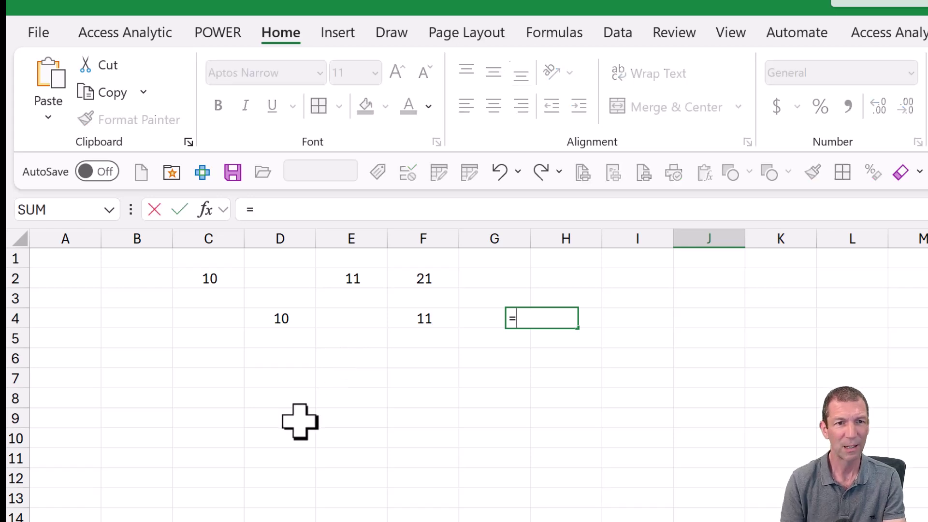
key("Left")
key("Return")
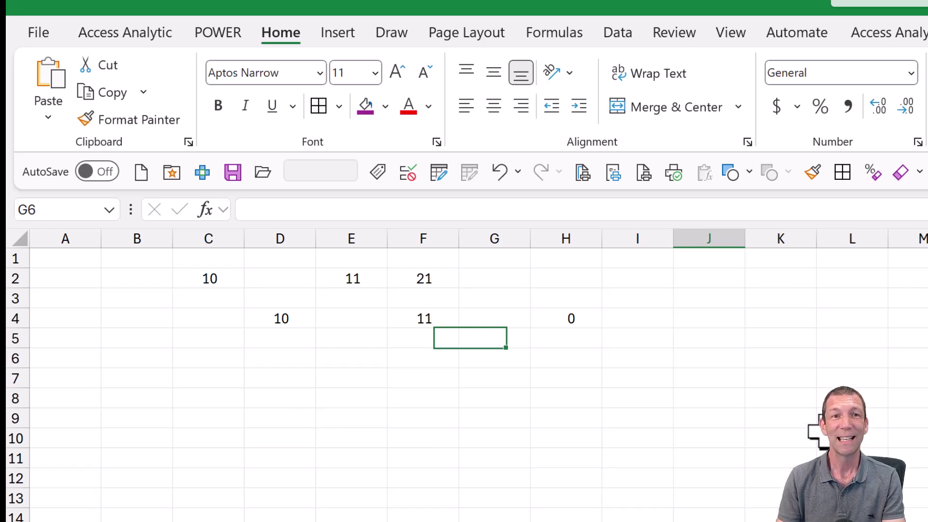
left_click(708, 251)
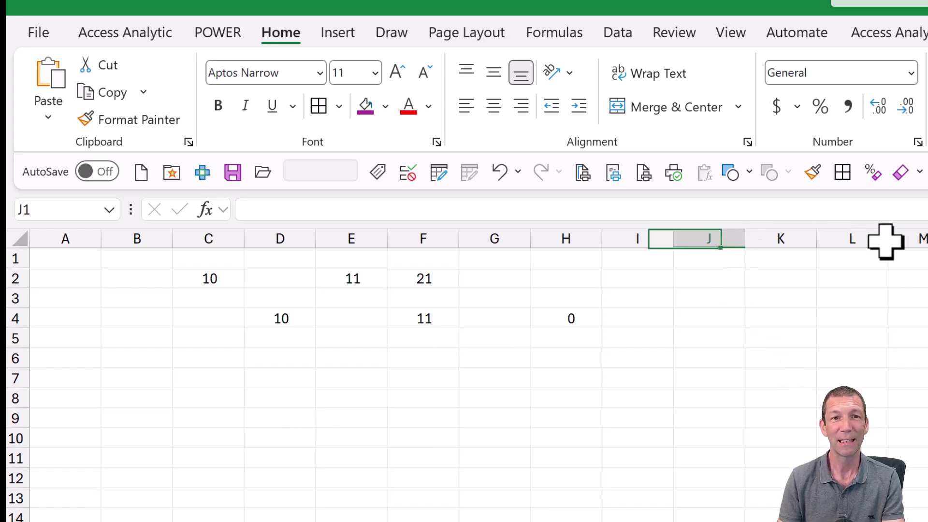
left_click(895, 254)
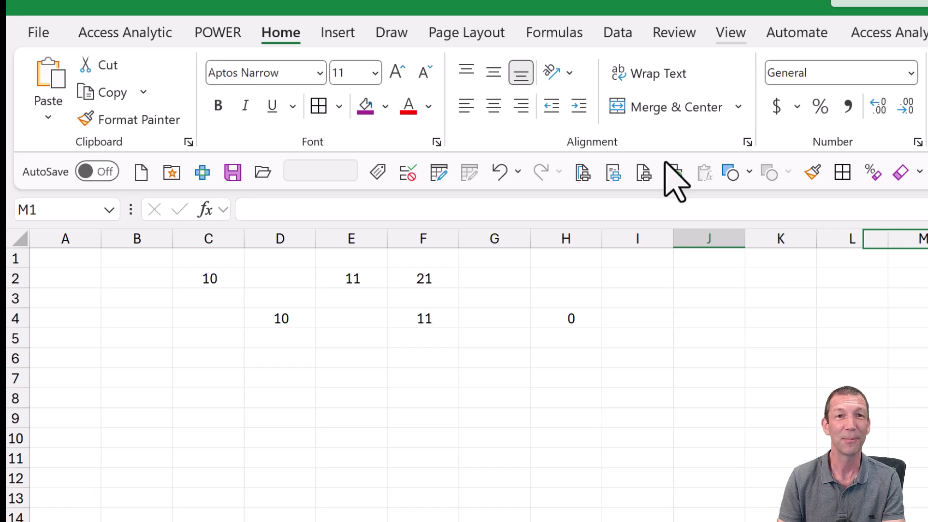
Step: Show real headings, delete the fake-header background, inspect the 0 formula, then hide headings again
left_click(462, 33)
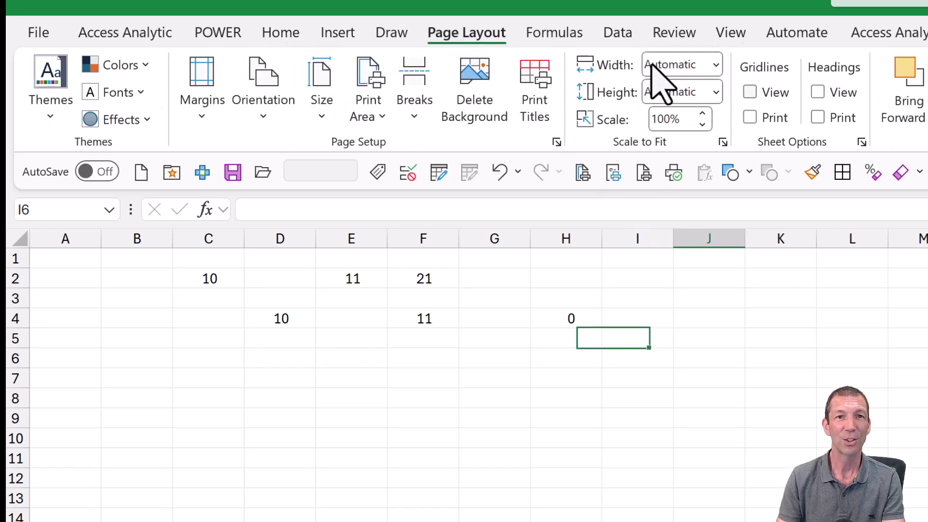
left_click(839, 95)
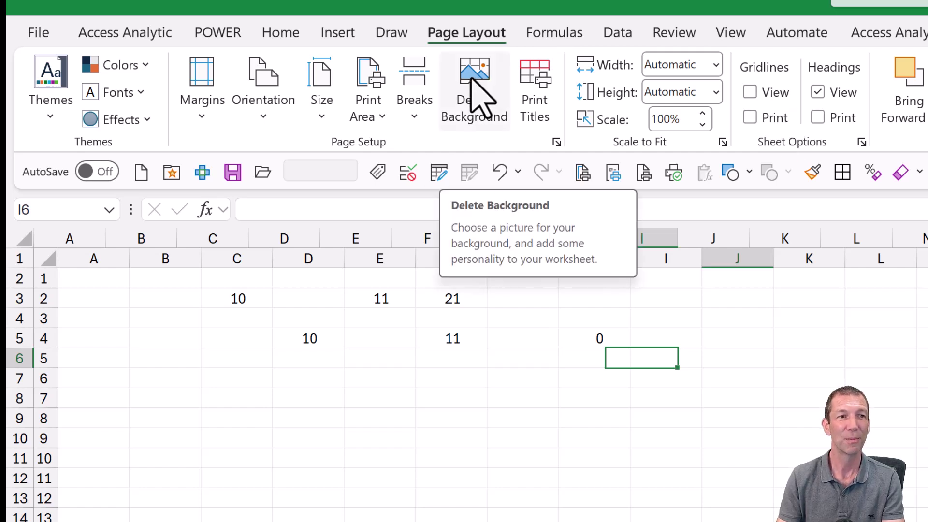
left_click(471, 79)
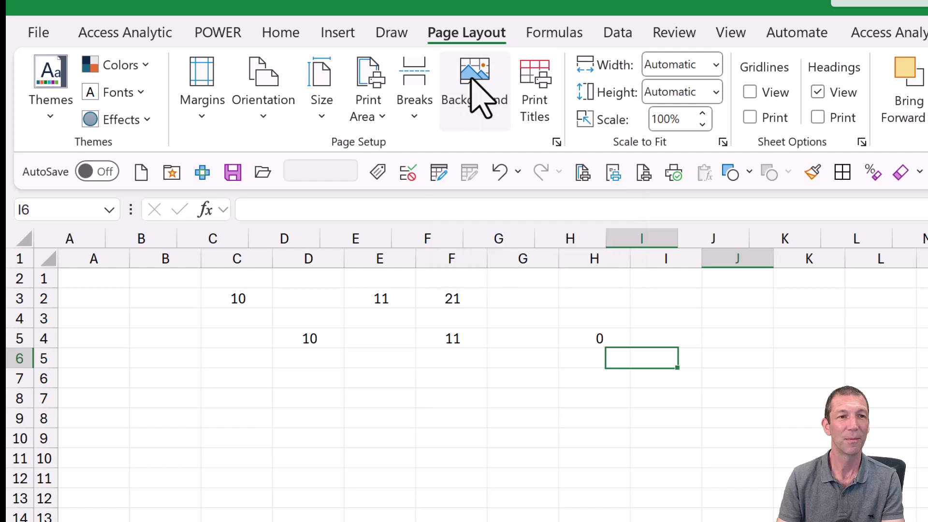
left_click(592, 373)
left_click(599, 320)
left_click(581, 339)
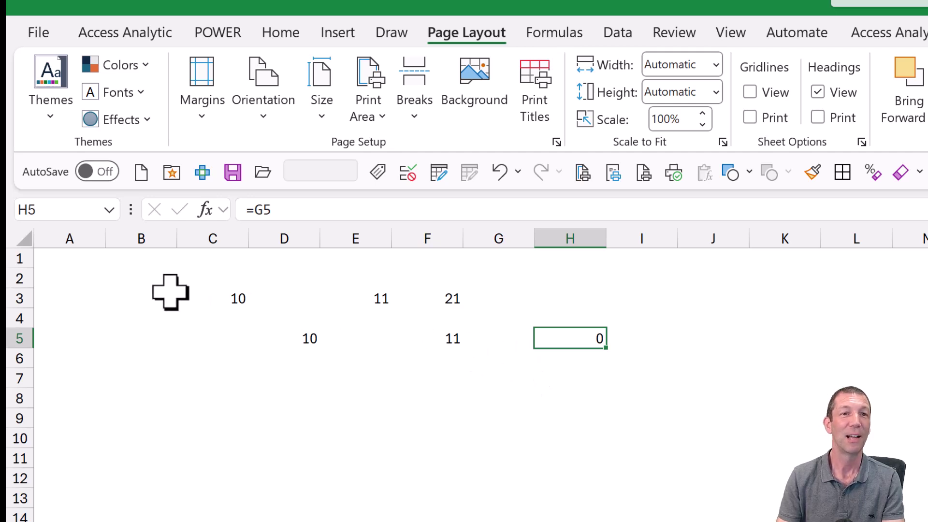
left_click(824, 99)
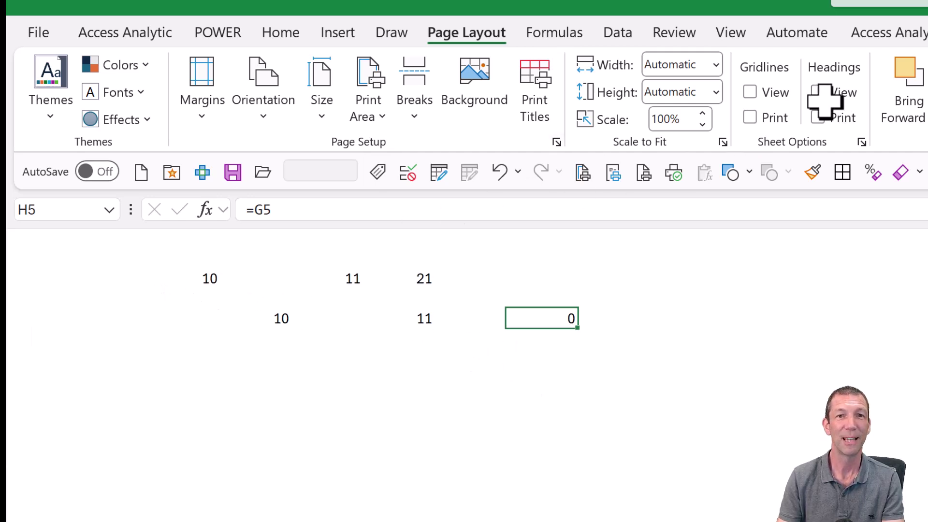
Step: Undo the row 4 entries with Ctrl+Z, restoring the background, and select the 11 cell
left_click(800, 341)
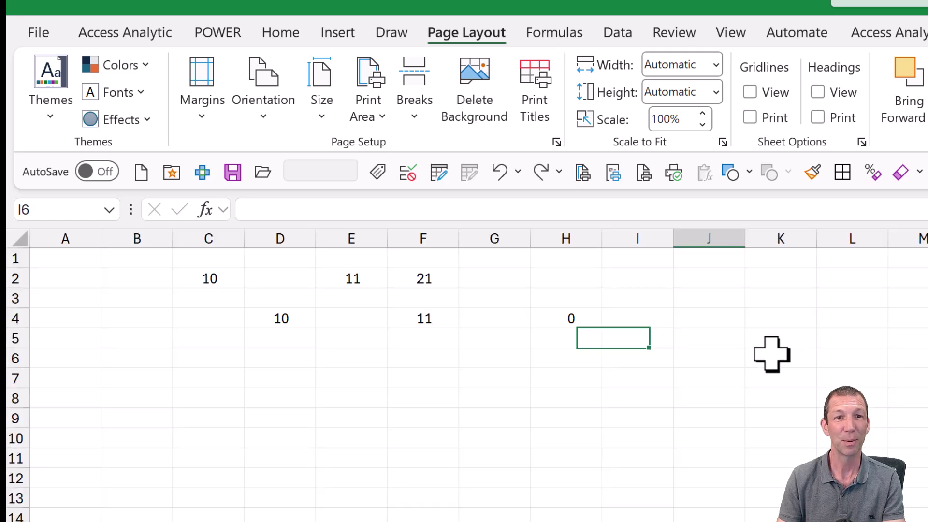
key("ctrl+z")
key("ctrl+z")
key("ctrl+z")
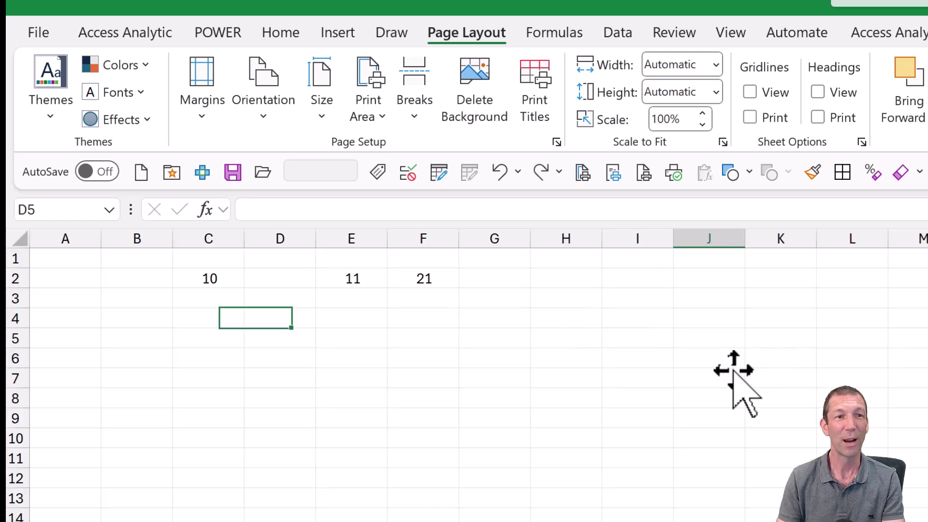
left_click(746, 373)
left_click(343, 261)
Step: Change B3 from =AnyImage("reindeer") to =AnyImage("santa") so the picture shows surfing Santa
left_click(420, 278)
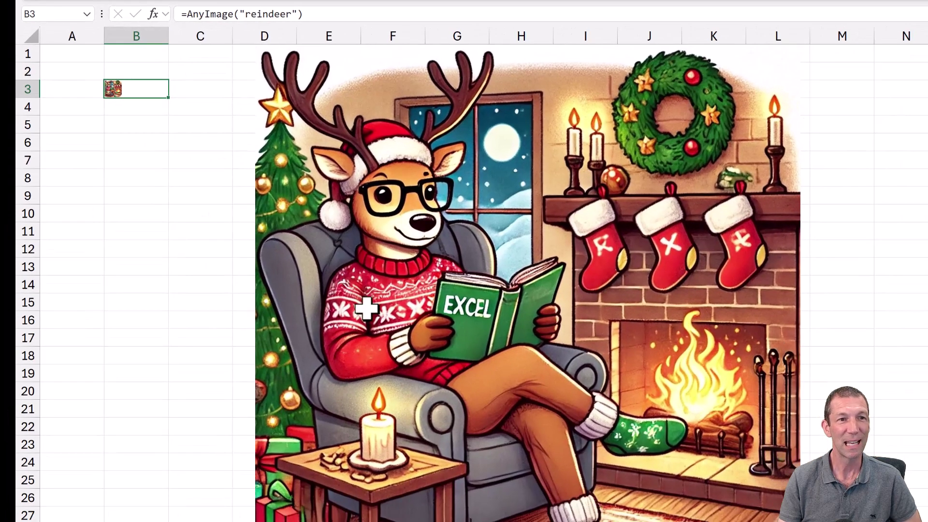
left_click(443, 237)
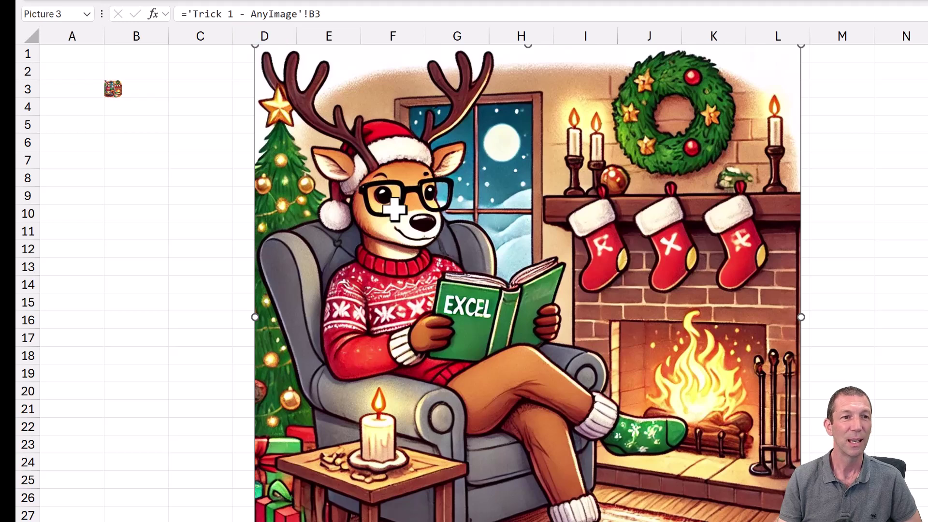
left_click(128, 86)
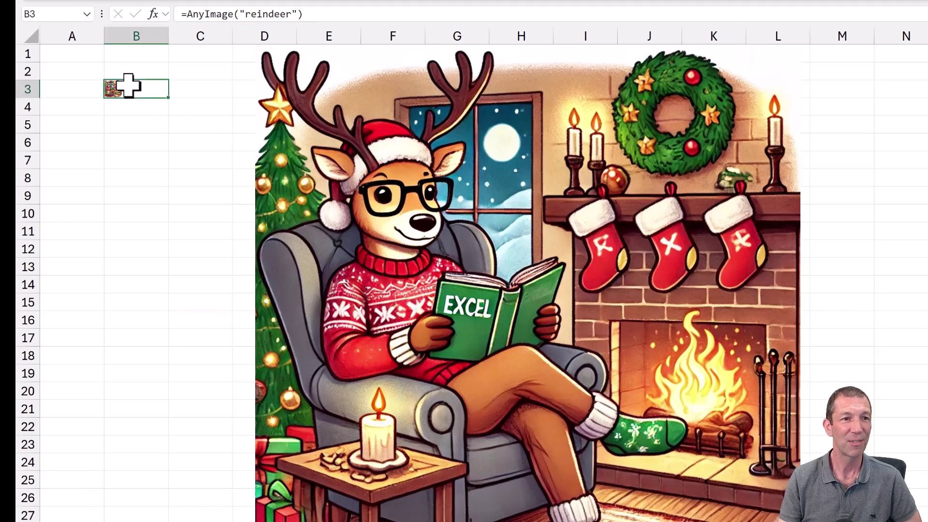
left_click(269, 15)
left_click(274, 34)
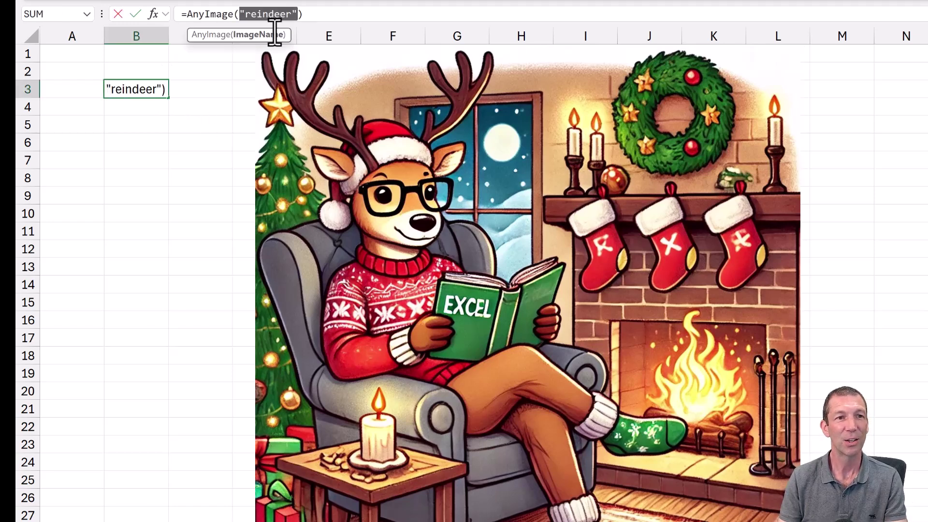
type("\"")
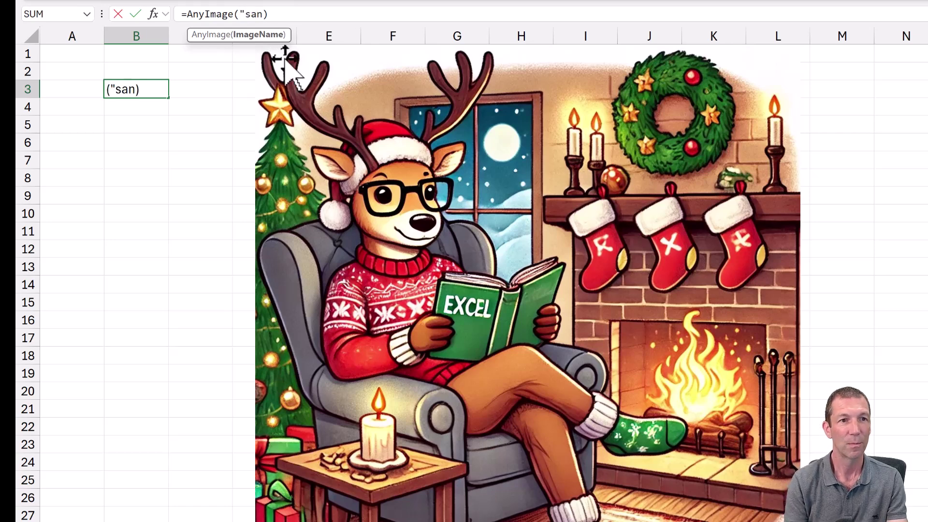
key("Return")
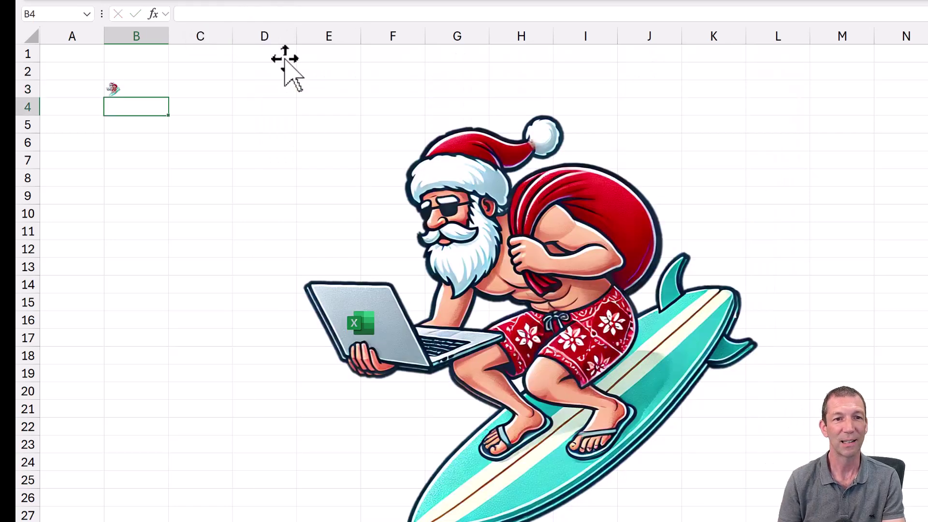